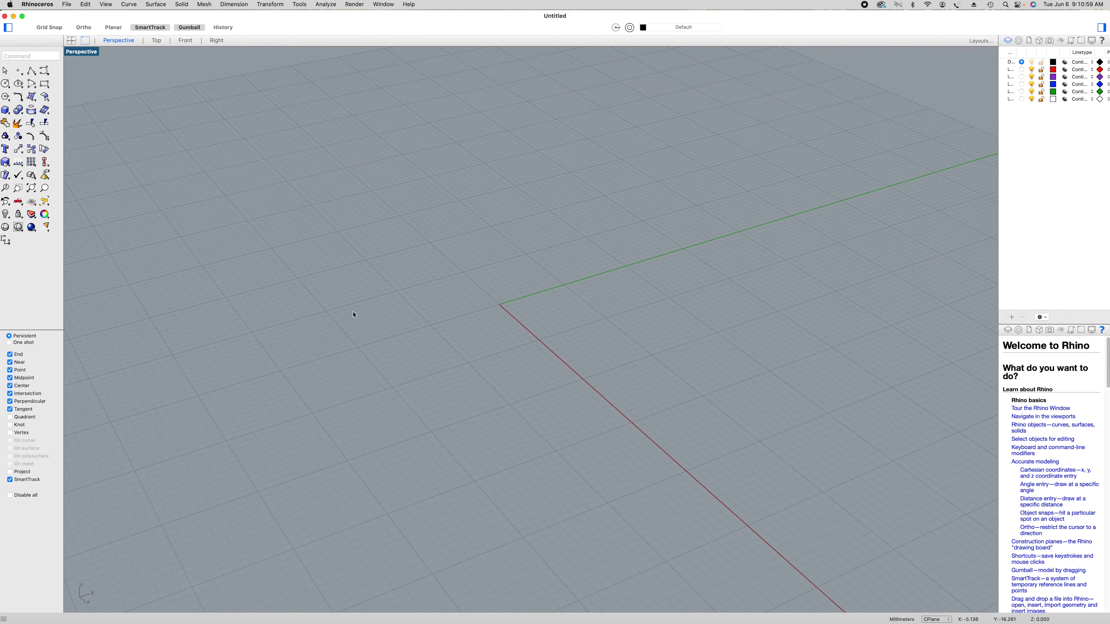
# - Open V Body.3dm and orbit around the guitar body to inspect its edge
pyautogui.click(66, 4)
pyautogui.click(493, 213)
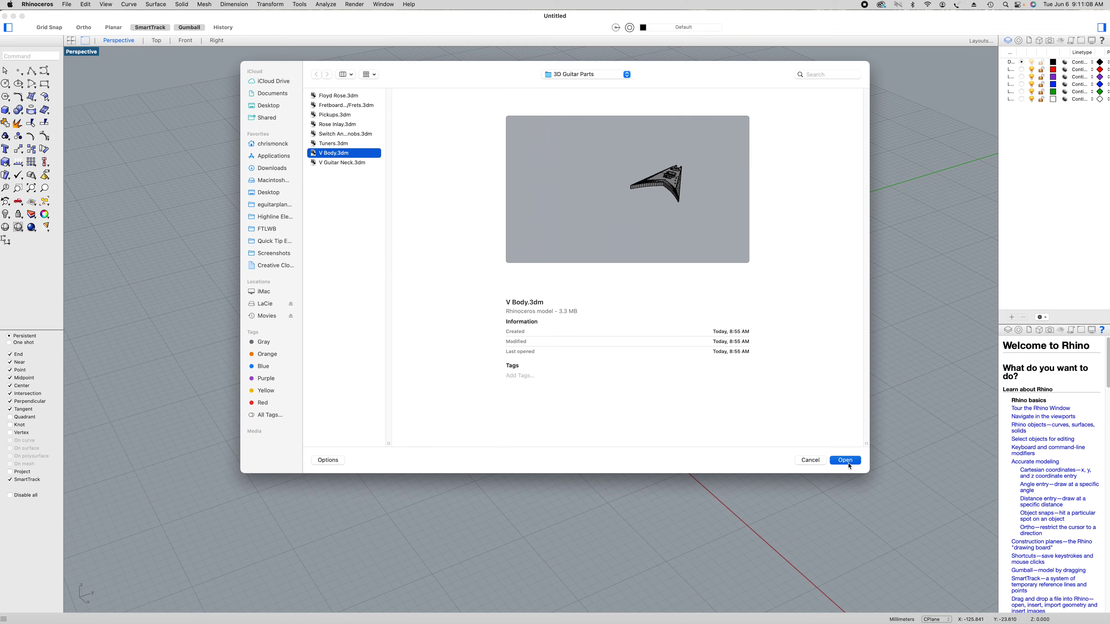
pyautogui.click(845, 460)
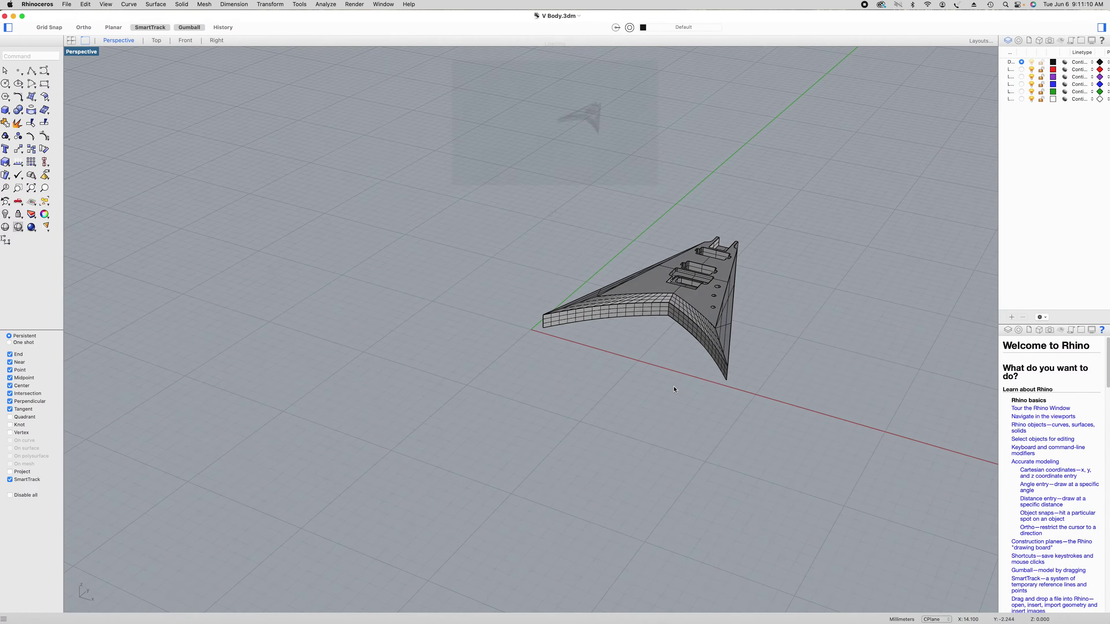
pyautogui.moveTo(771, 379); pyautogui.dragTo(572, 402, button='right')
pyautogui.scroll(3, 656, 350)
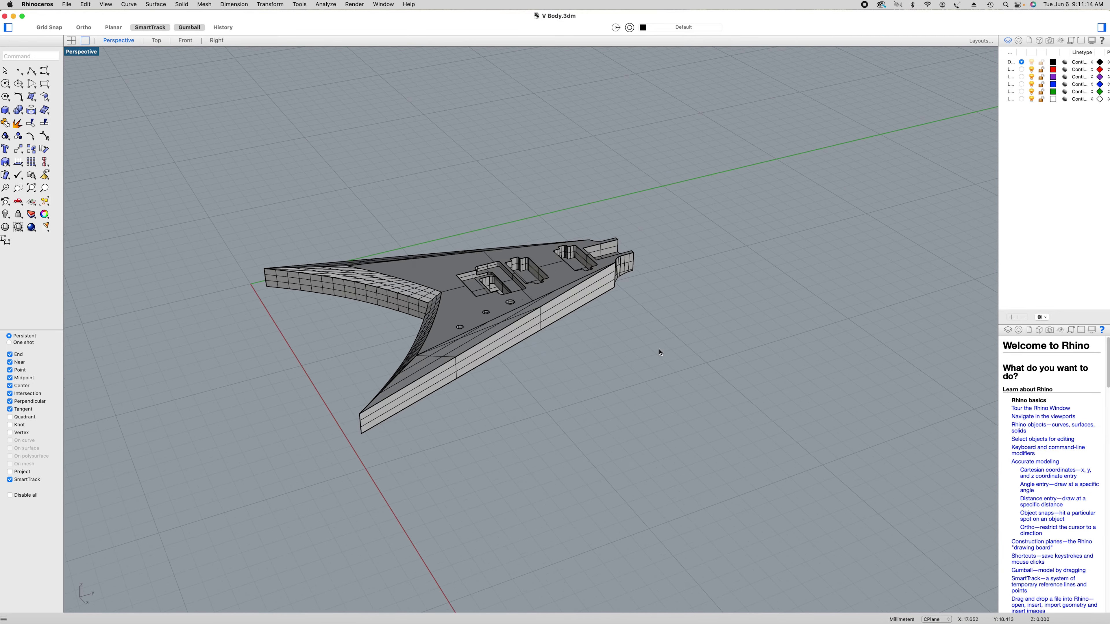
pyautogui.moveTo(660, 352)
pyautogui.mouseDown(button='right')
pyautogui.moveTo(604, 362)
pyautogui.moveTo(651, 354)
pyautogui.mouseUp(button='right')
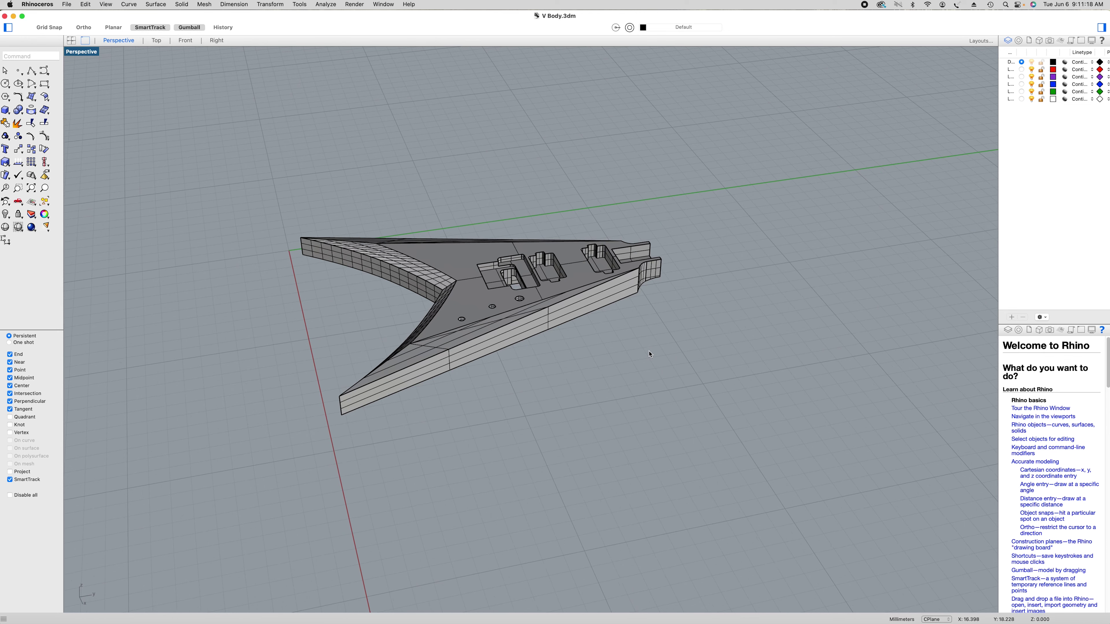
# - Select the entire V Body model, copy it to the clipboard, and close V Body.3dm
pyautogui.press('super+a')
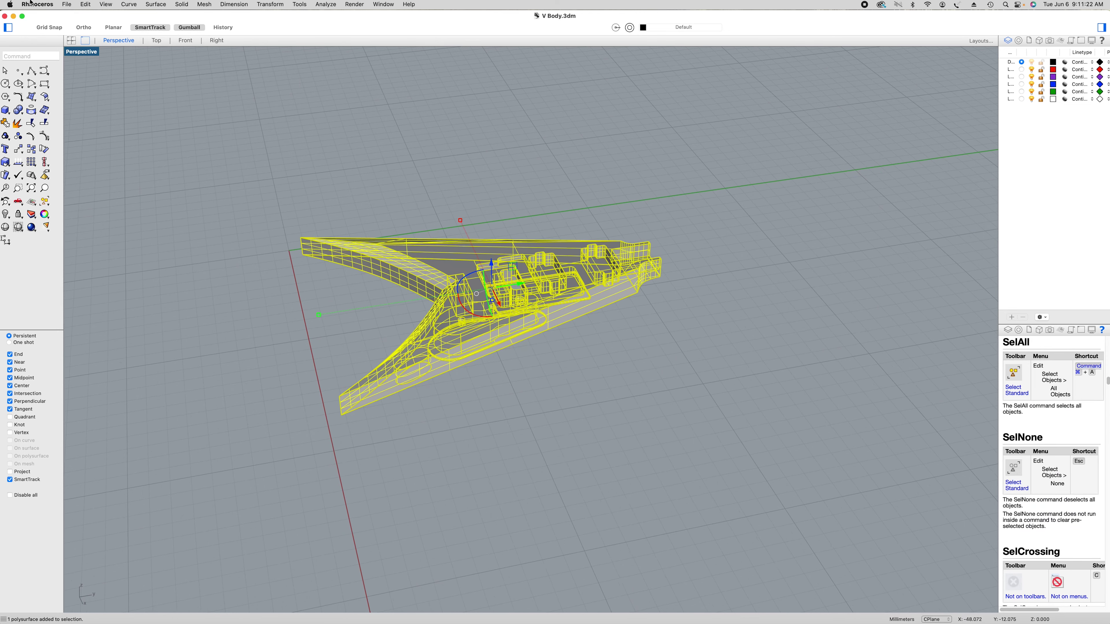
pyautogui.click(83, 5)
pyautogui.click(101, 74)
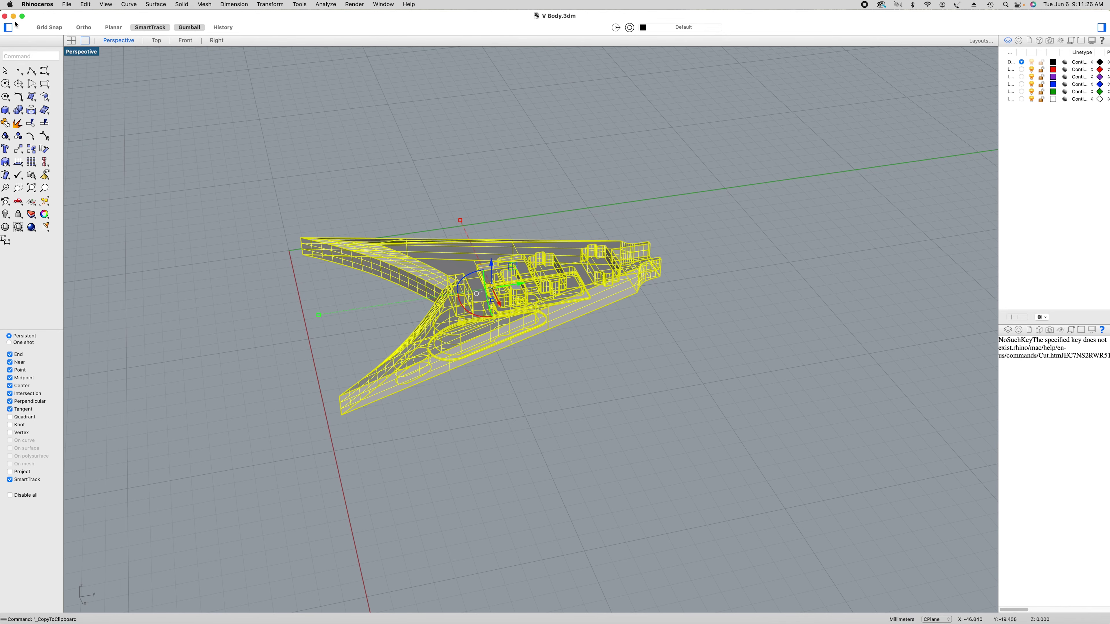
pyautogui.click(5, 16)
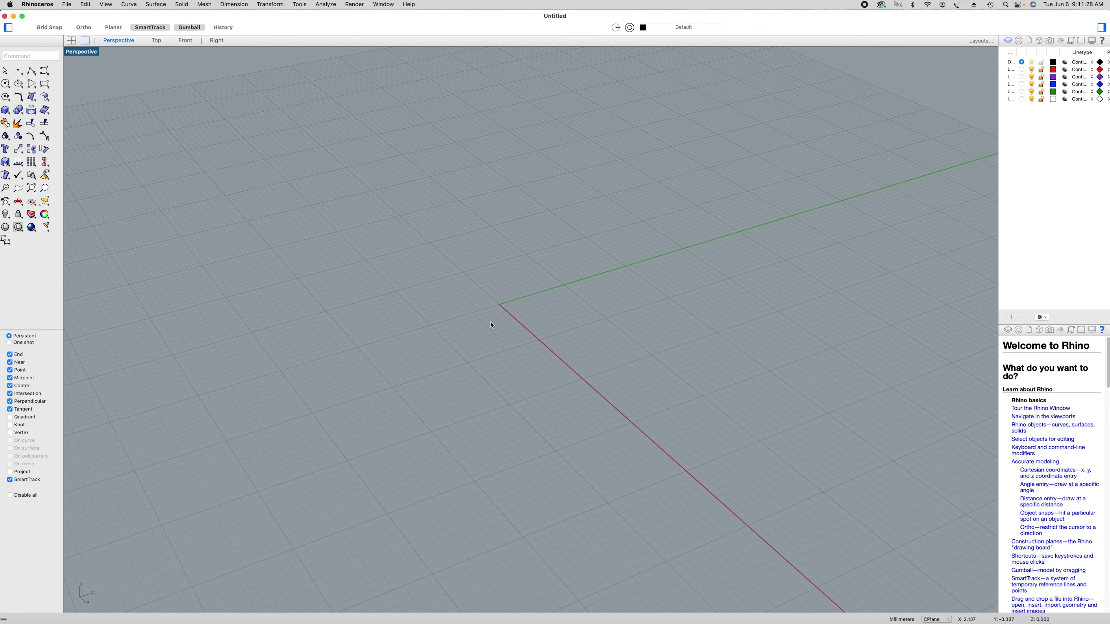
pyautogui.click(86, 5)
# - Paste the V Body into Untitled, deselect it, and shade the Perspective viewport
pyautogui.click(101, 60)
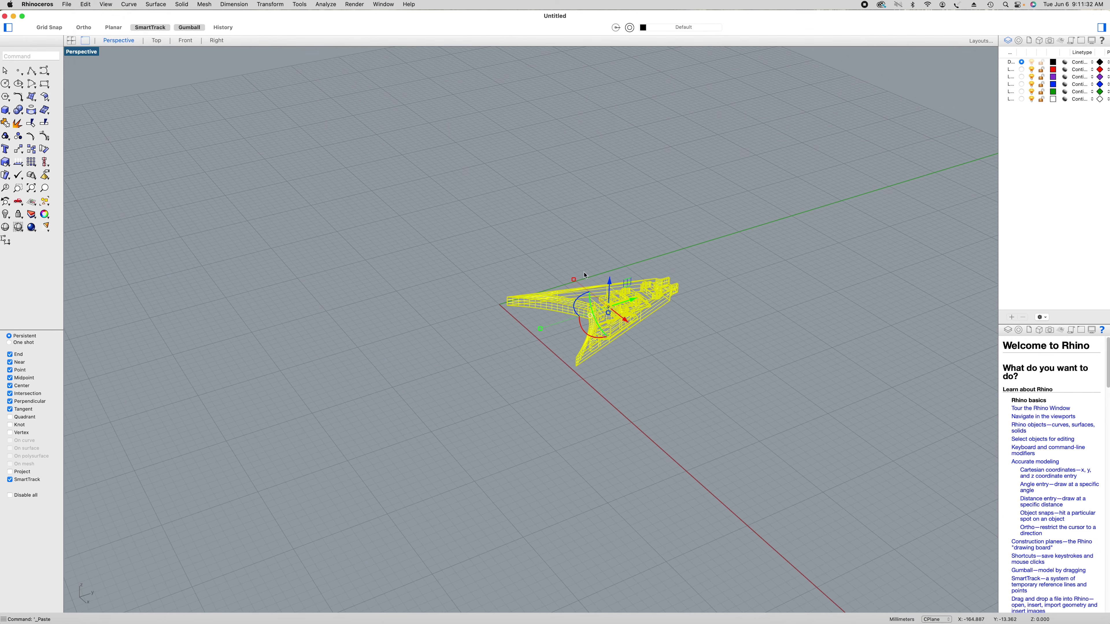
pyautogui.click(398, 338)
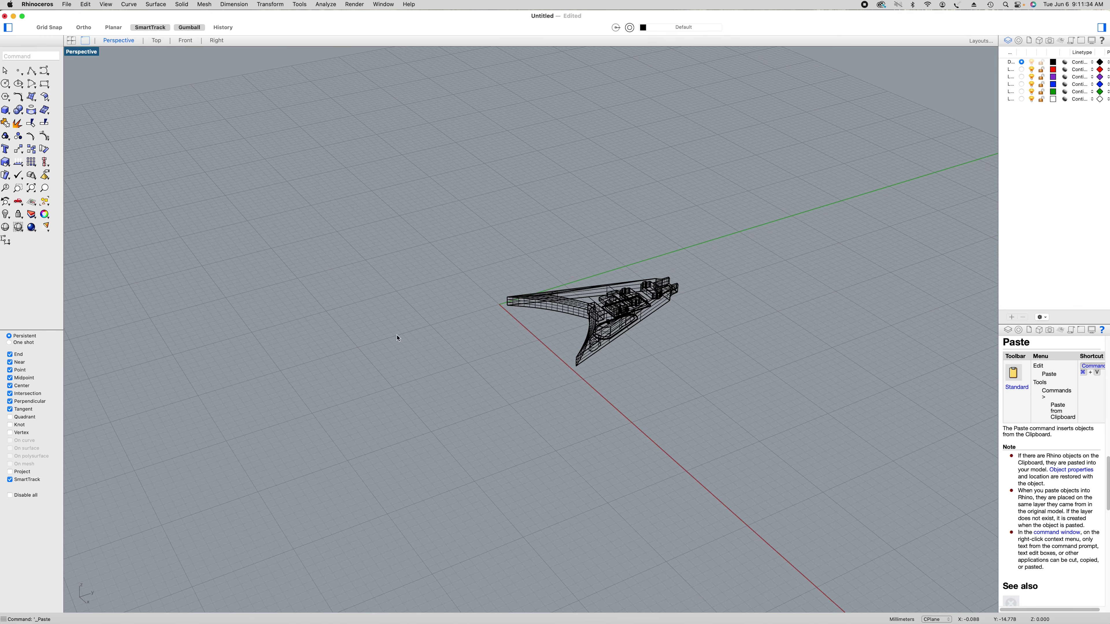
pyautogui.scroll(3, 722, 348)
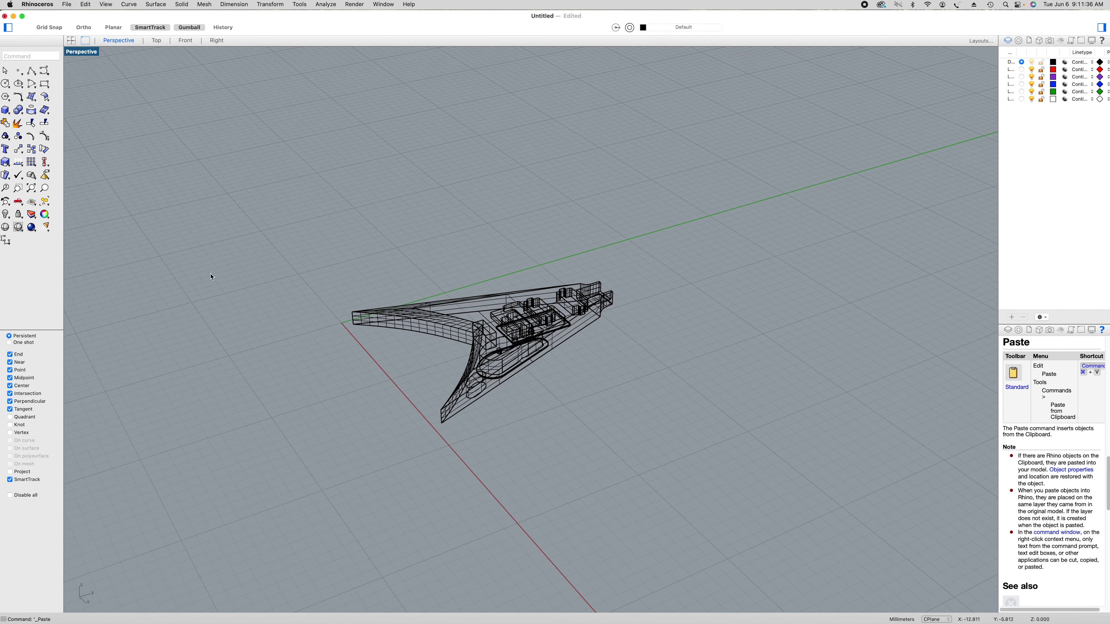
pyautogui.click(18, 227)
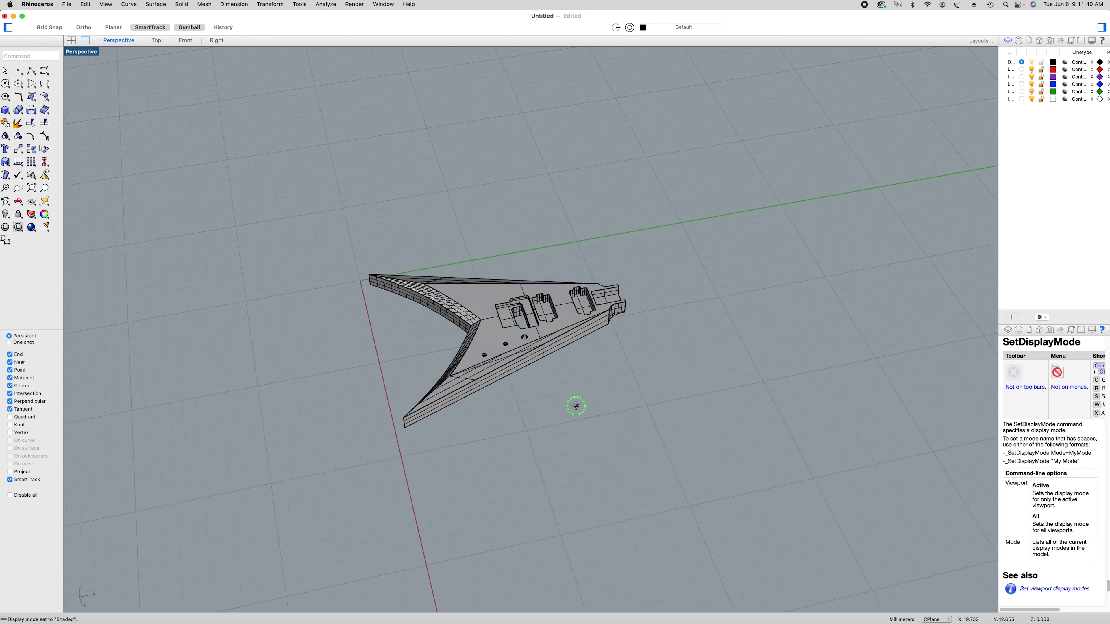
pyautogui.moveTo(575, 407); pyautogui.dragTo(595, 397, button='right')
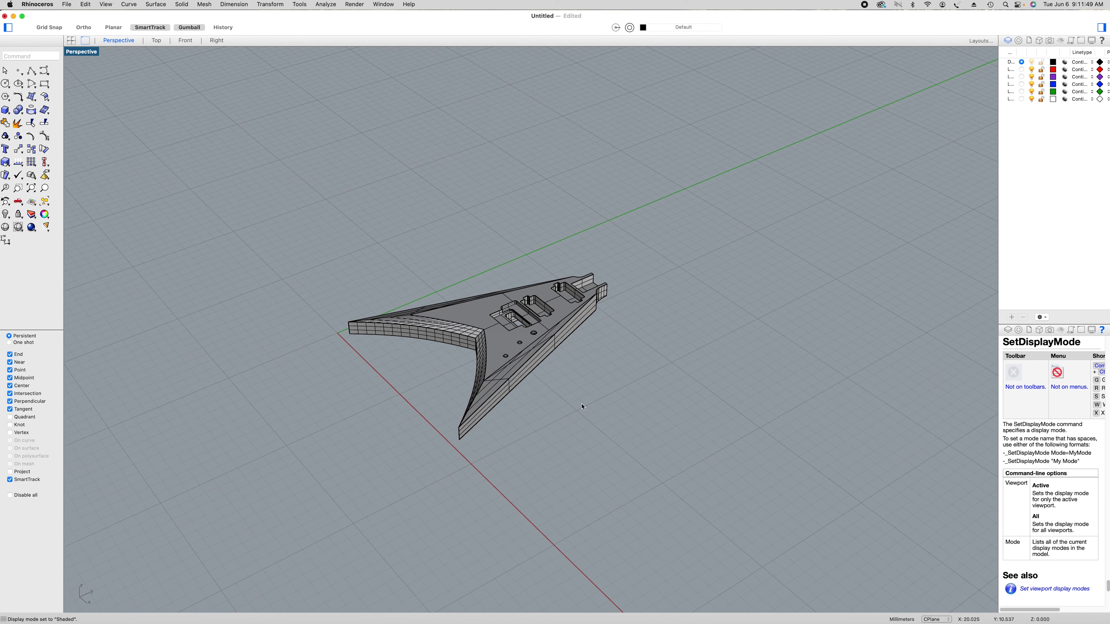
pyautogui.click(65, 4)
pyautogui.click(72, 37)
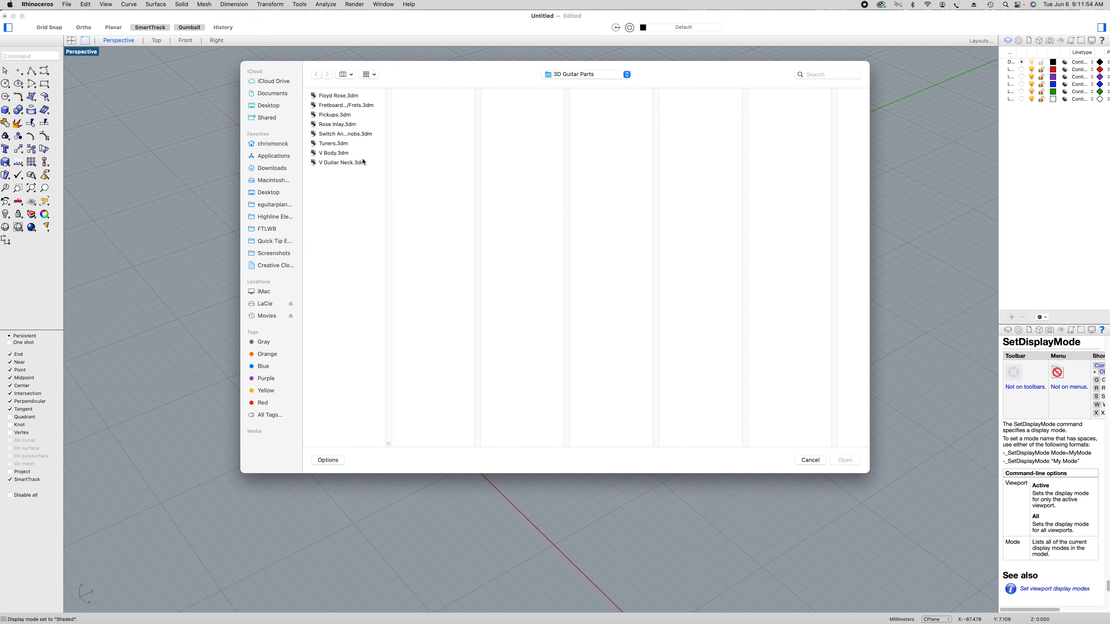
# - Open V Guitar Neck.3dm and orbit to inspect the neck
pyautogui.click(364, 164)
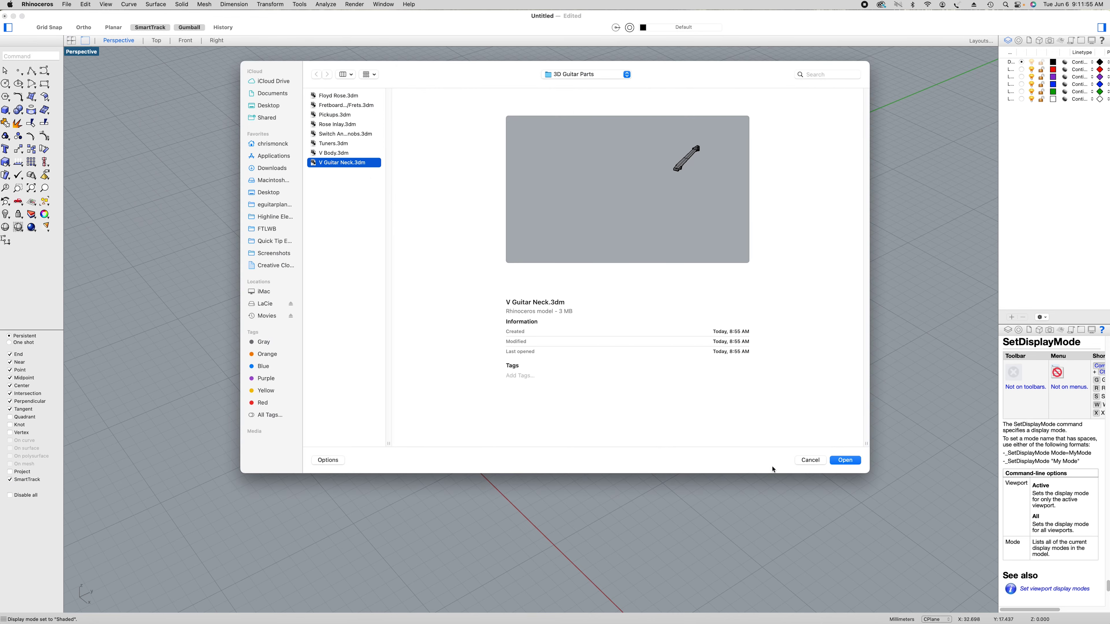
pyautogui.click(844, 461)
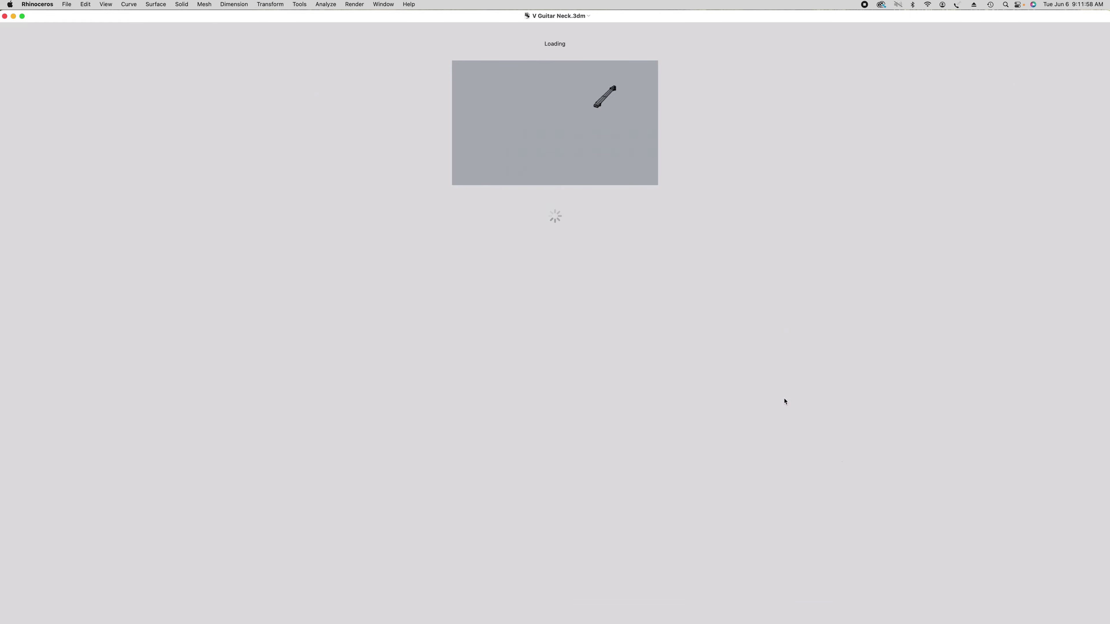
pyautogui.scroll(5, 768, 354)
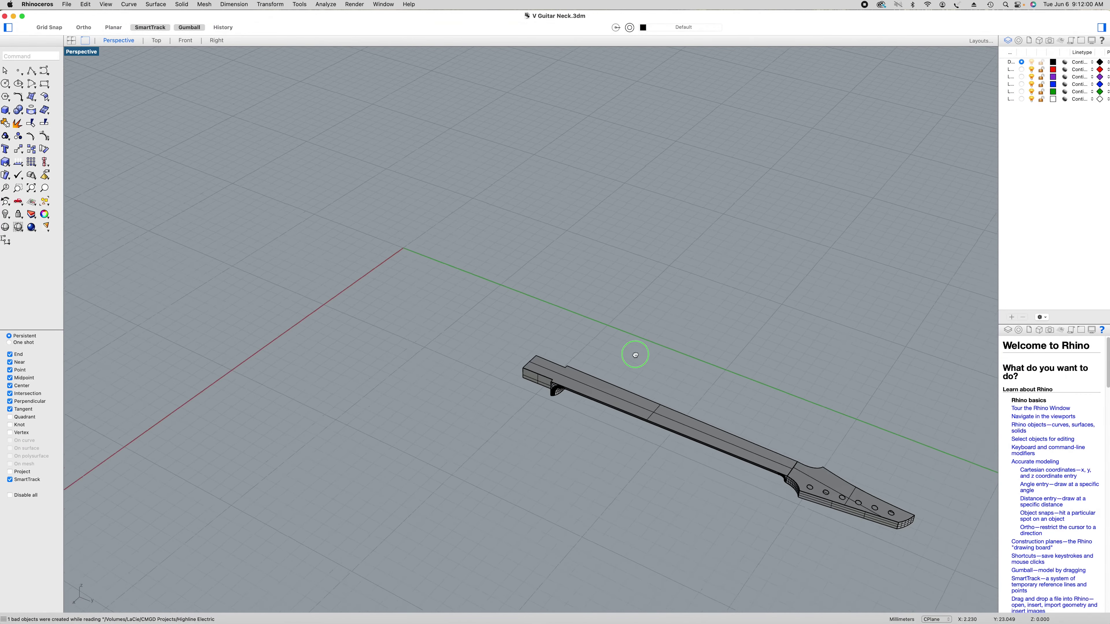
pyautogui.moveTo(636, 355); pyautogui.dragTo(603, 378, button='right')
# - Select the whole neck, copy it with Cmd+C, and close V Guitar Neck.3dm
pyautogui.press('super+a')
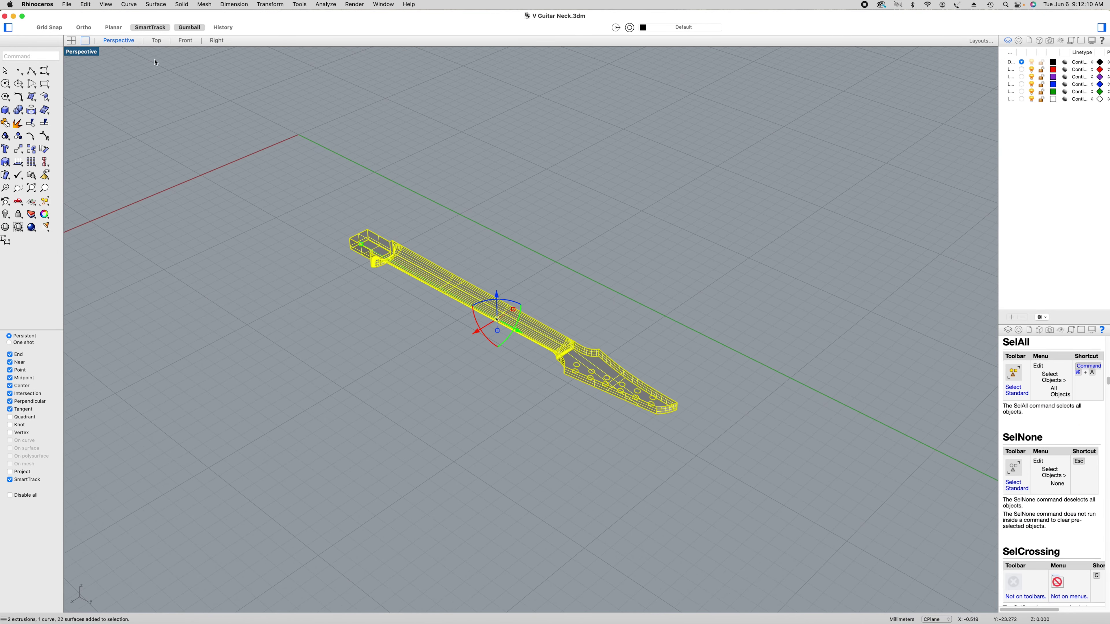
pyautogui.click(86, 5)
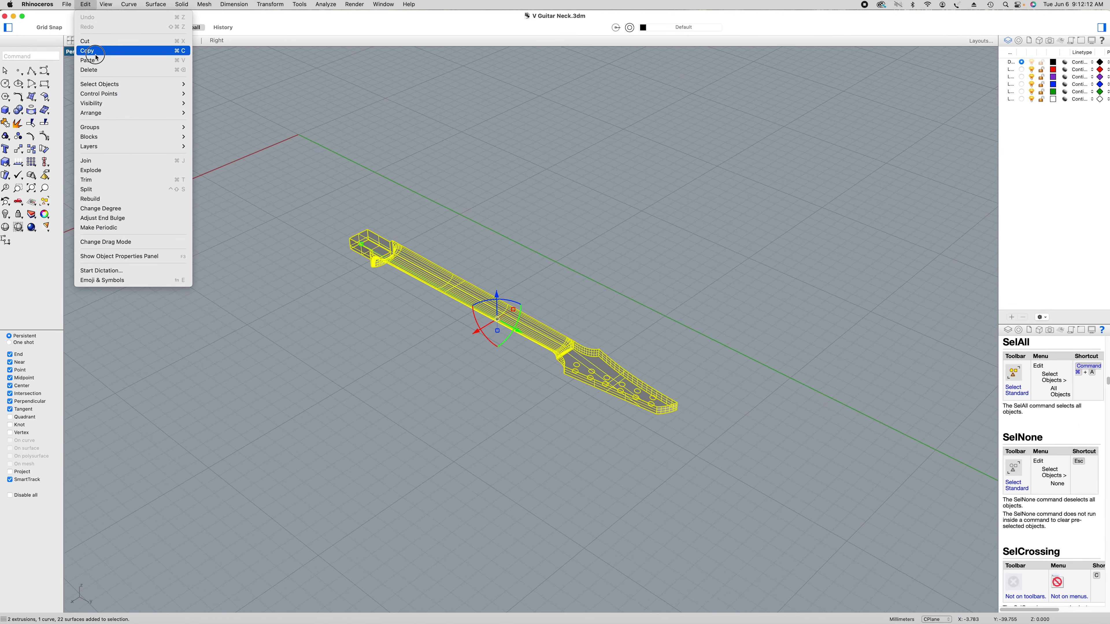
pyautogui.press('Escape')
pyautogui.press('super+c')
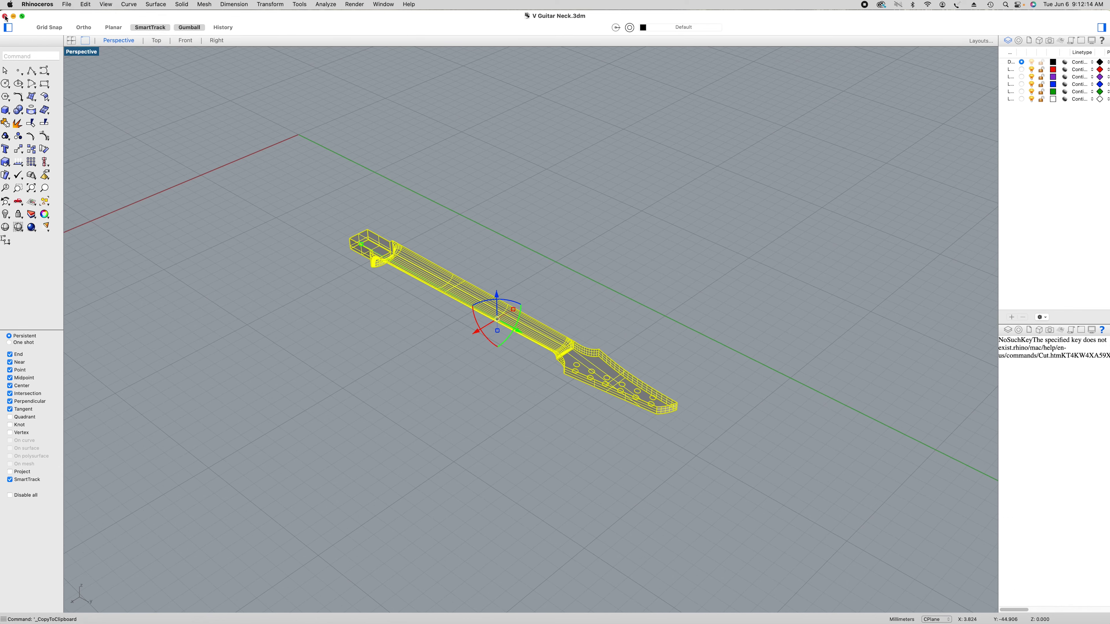
pyautogui.click(5, 16)
pyautogui.moveTo(690, 292); pyautogui.dragTo(663, 283, button='right')
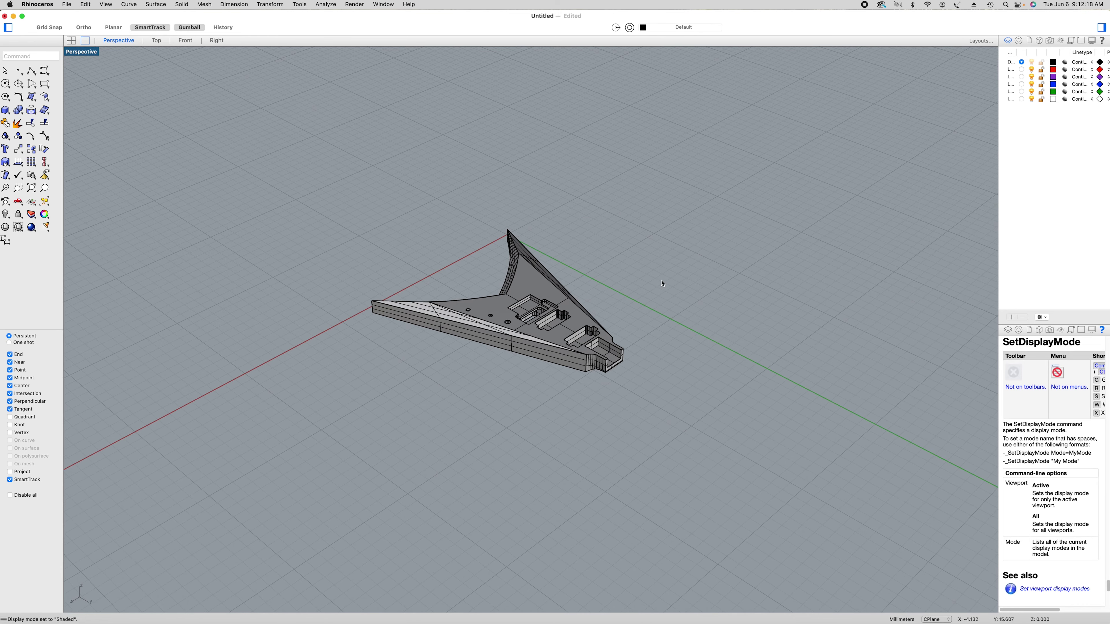
# - Paste the V Guitar Neck onto the body and orbit around to check the fit
pyautogui.click(85, 4)
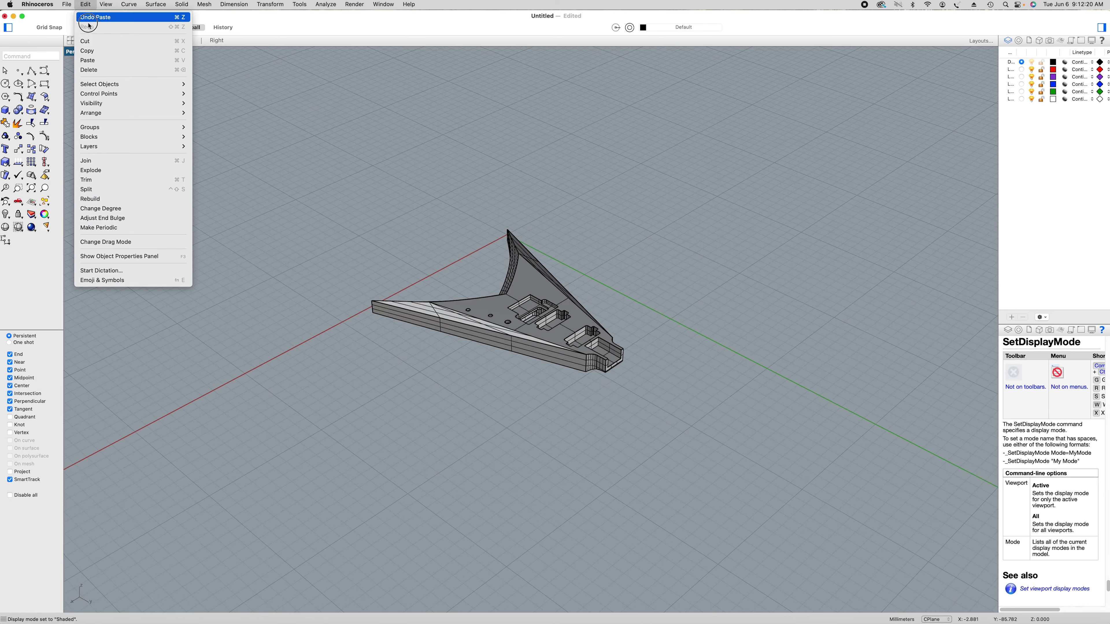
pyautogui.click(89, 59)
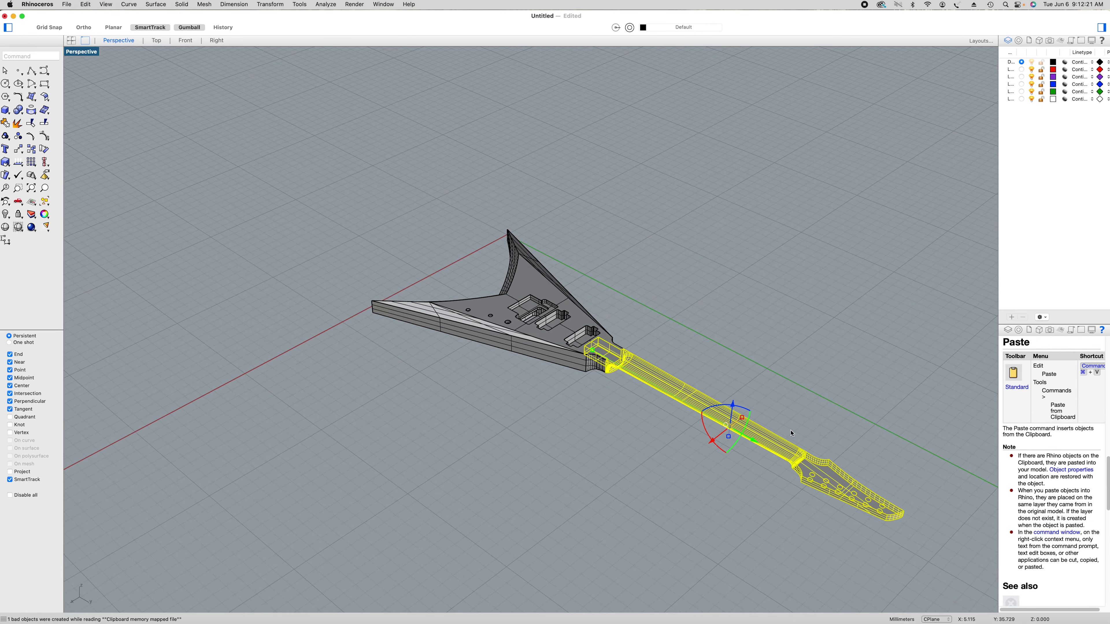
pyautogui.click(646, 454)
pyautogui.moveTo(751, 466); pyautogui.dragTo(765, 389, button='right')
pyautogui.scroll(5, 766, 389)
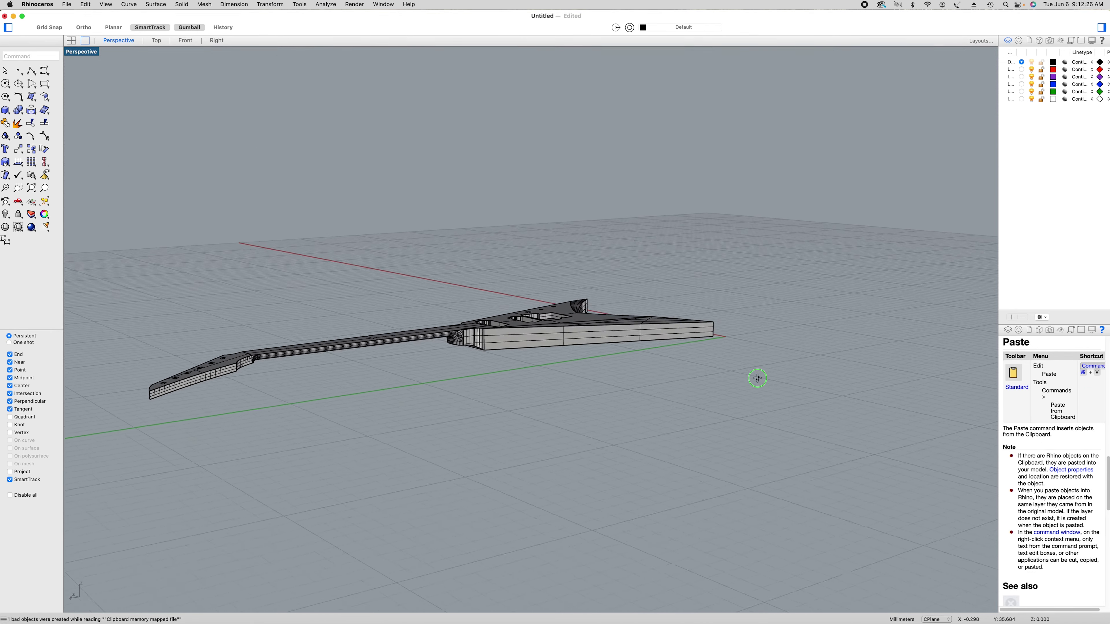
pyautogui.scroll(-5, 758, 374)
pyautogui.moveTo(765, 384); pyautogui.dragTo(867, 402, button='right')
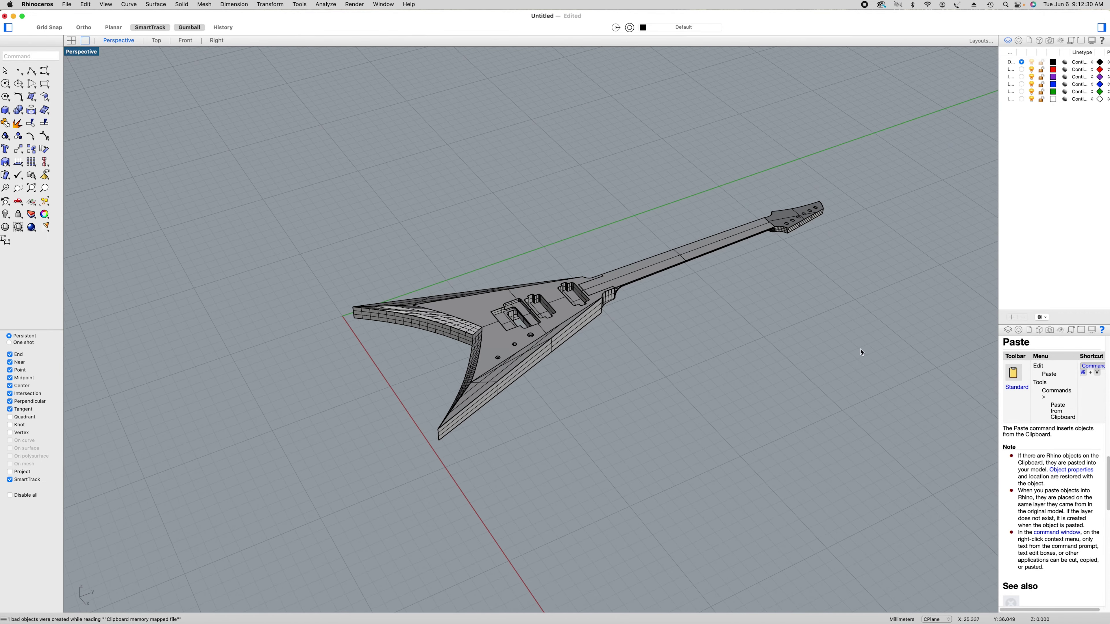
pyautogui.moveTo(882, 401); pyautogui.dragTo(769, 337, button='right')
pyautogui.click(67, 5)
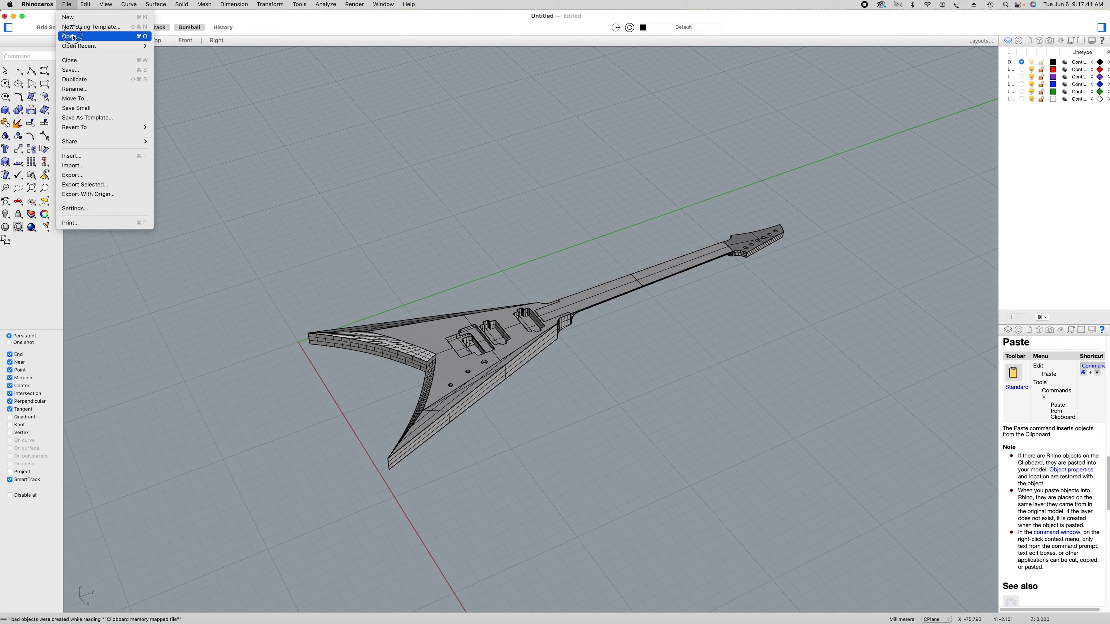
# - Open Fretboard w/Frets.3dm and orbit to inspect the fretboard
pyautogui.click(308, 236)
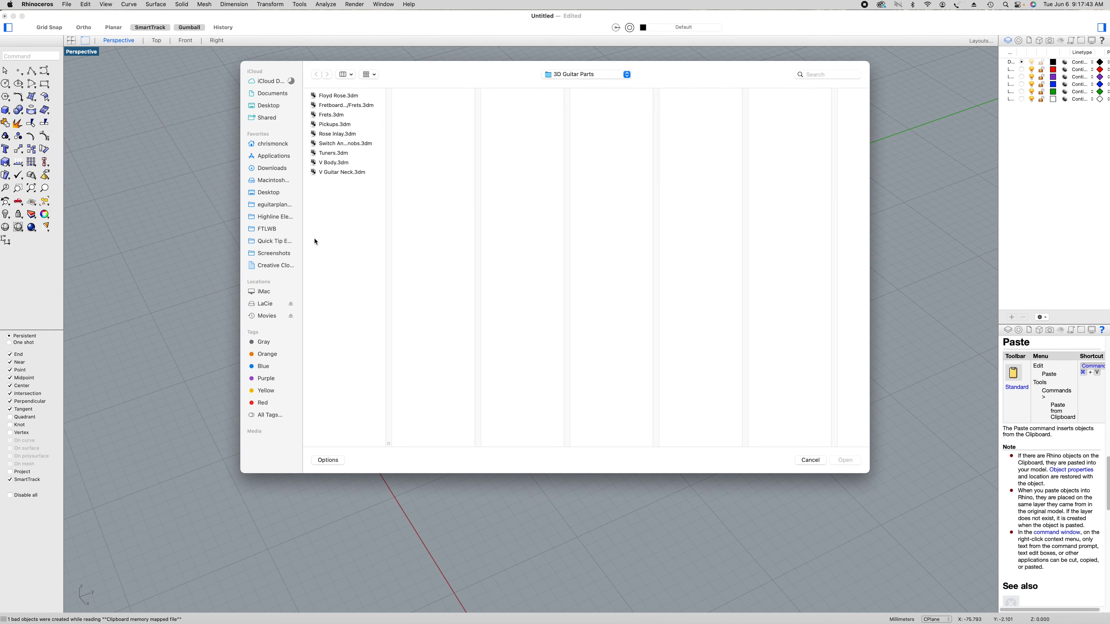
pyautogui.click(371, 105)
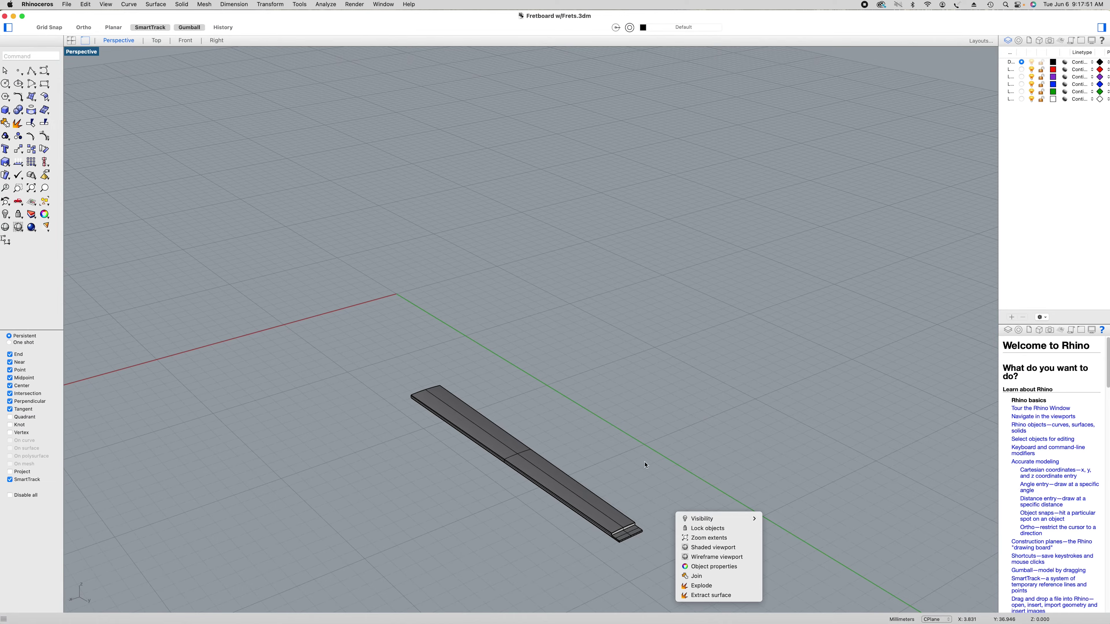
pyautogui.click(599, 392)
pyautogui.scroll(5, 599, 391)
pyautogui.moveTo(593, 370); pyautogui.dragTo(658, 352, button='right')
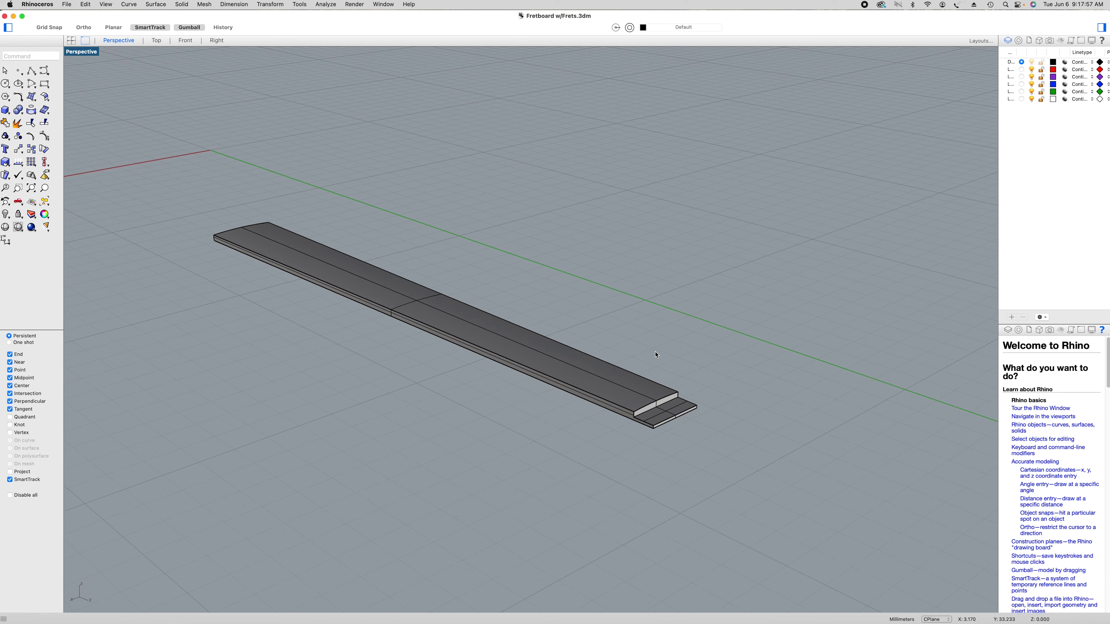
# - Select everything in the fretboard file, copy it, and switch back to Untitled
pyautogui.press('super+a')
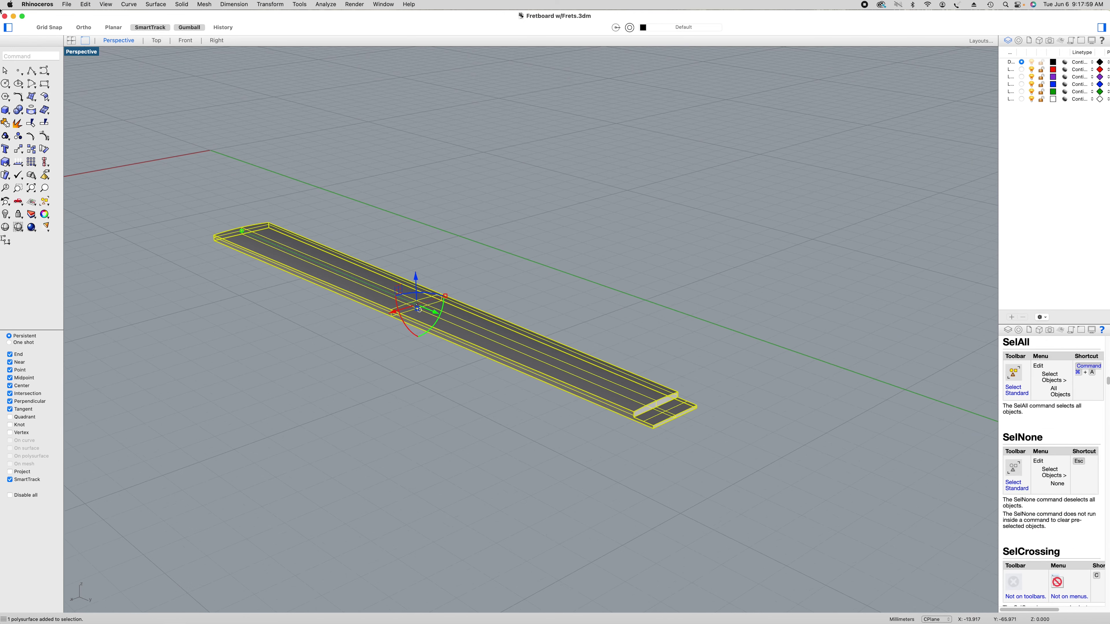
pyautogui.click(86, 4)
pyautogui.click(125, 78)
pyautogui.press('super+grave')
pyautogui.press('super+v')
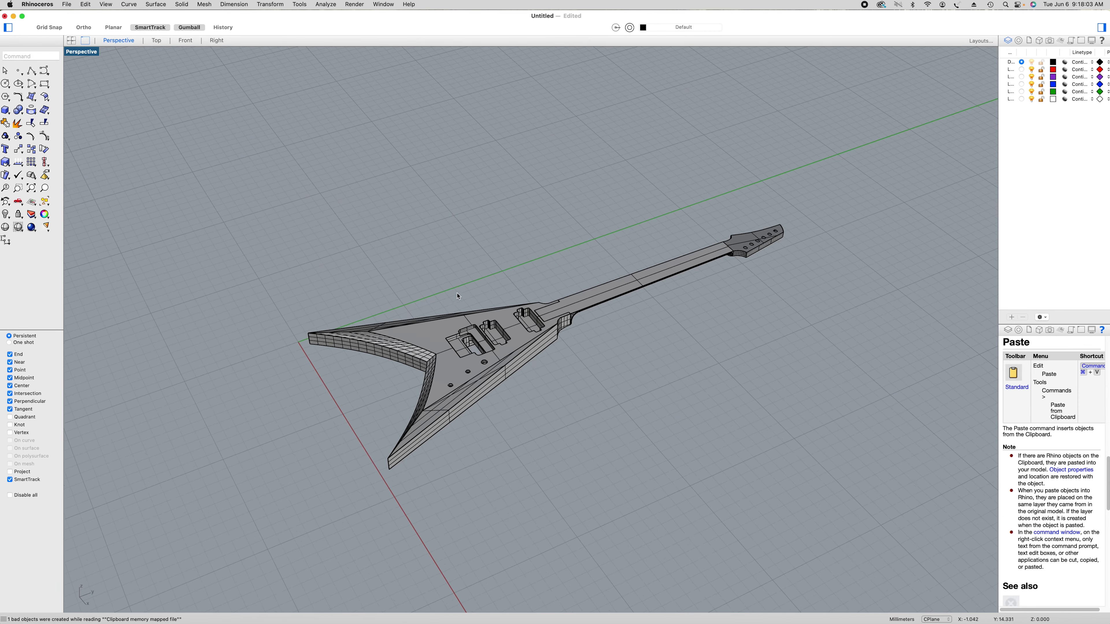
# - Paste the fretboard onto the guitar neck, deselect it, and orbit to view the guitar
pyautogui.click(86, 5)
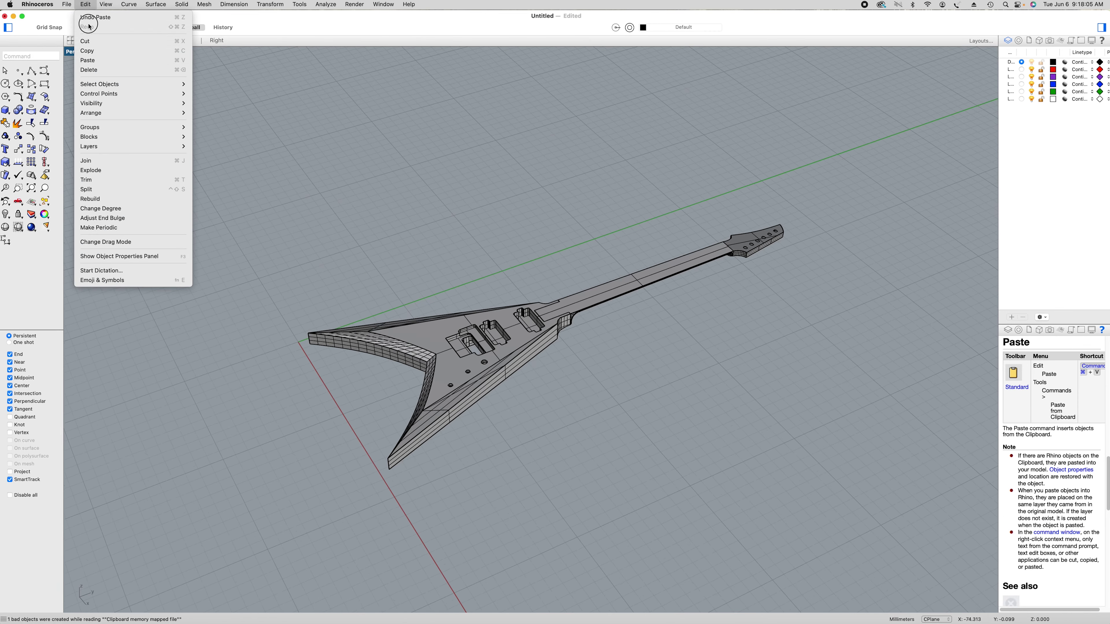
pyautogui.click(92, 61)
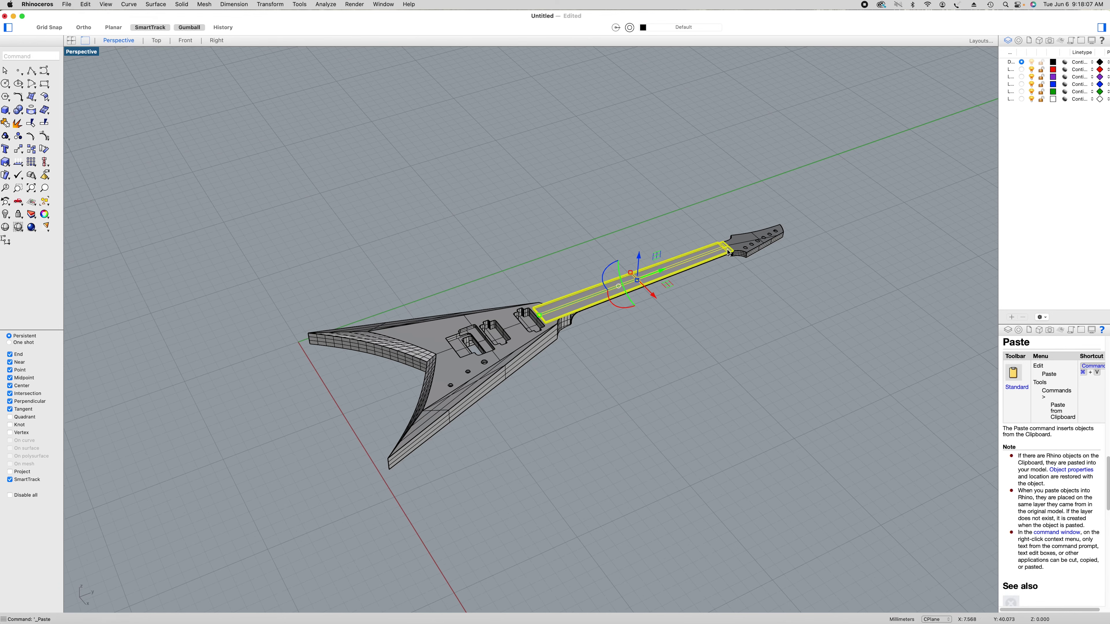
pyautogui.scroll(5, 771, 268)
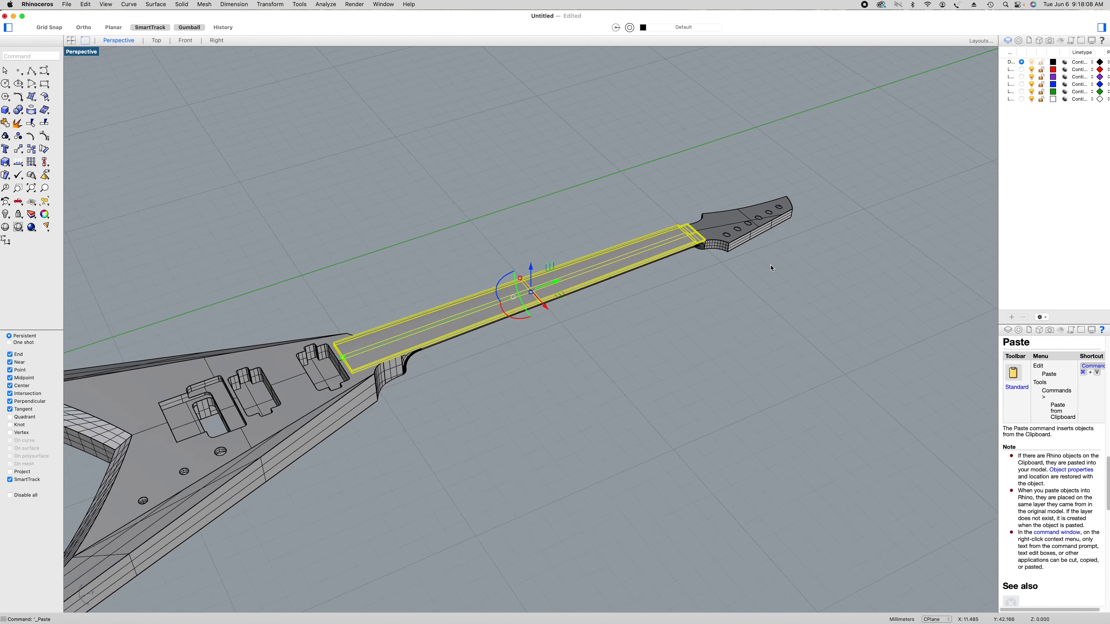
pyautogui.click(618, 367)
pyautogui.moveTo(625, 353); pyautogui.dragTo(720, 307, button='right')
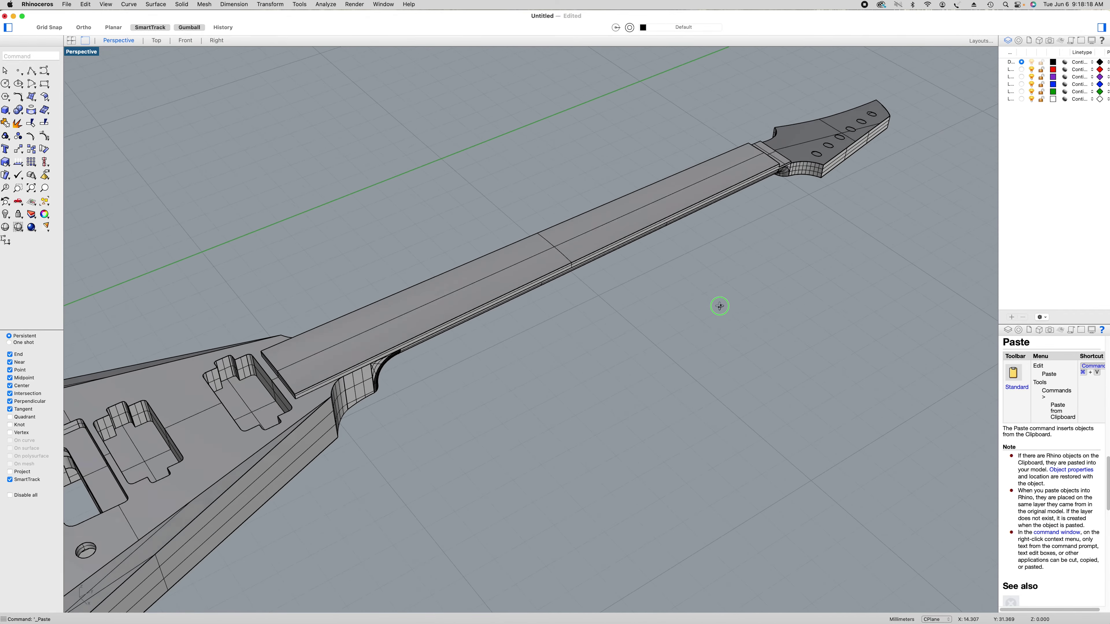
pyautogui.click(67, 6)
pyautogui.click(77, 38)
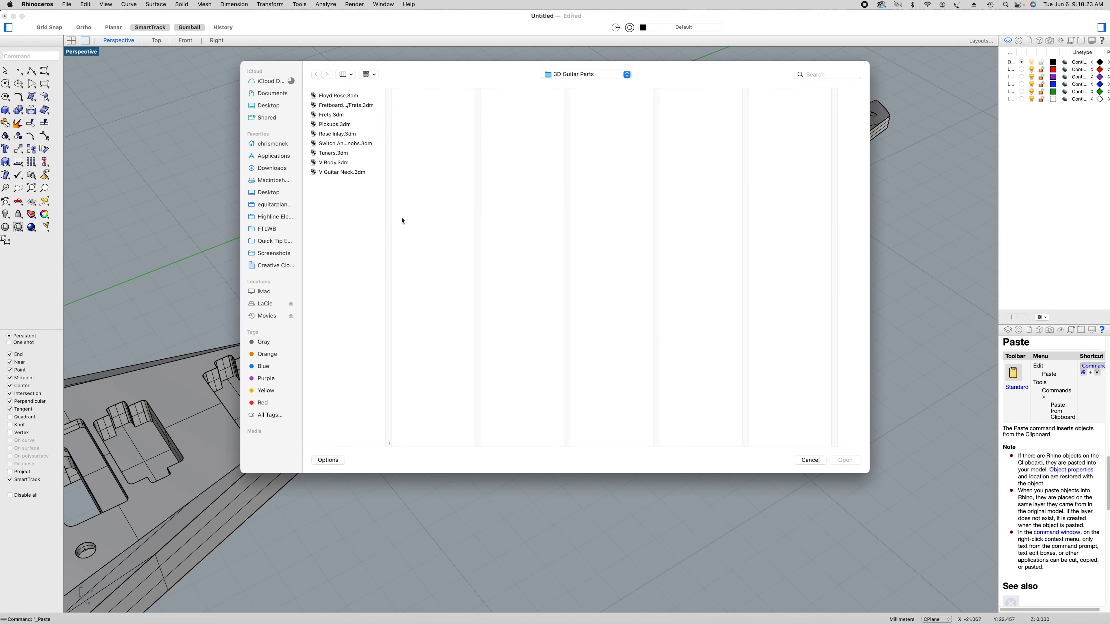
# - Open Rose Inlay.3dm, orbit it flat, and copy the whole rose drawing
pyautogui.click(353, 135)
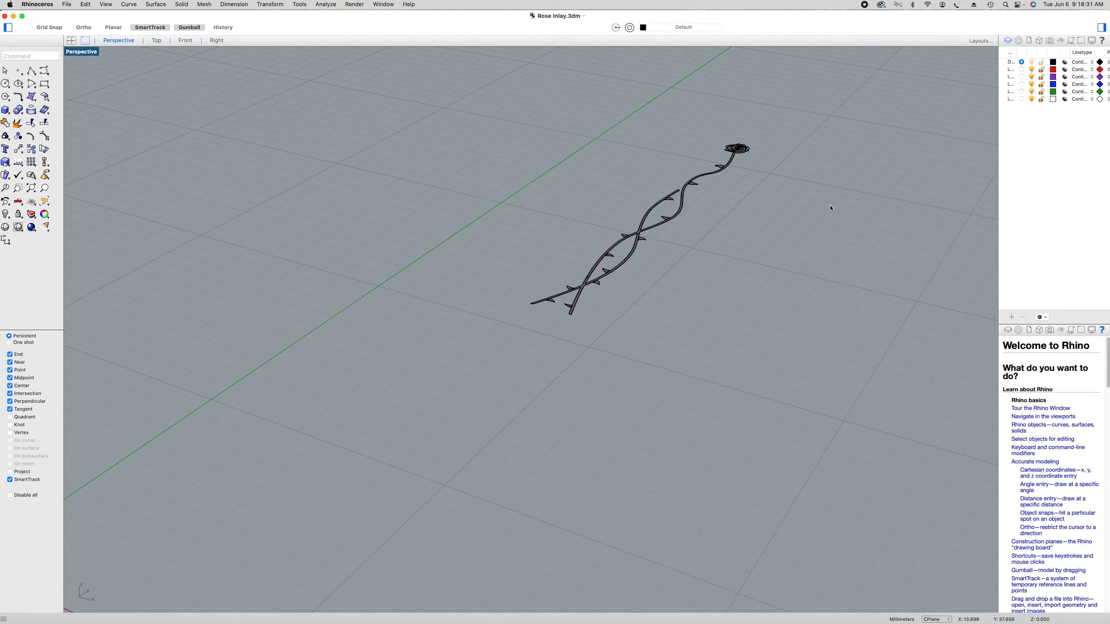
pyautogui.moveTo(829, 212); pyautogui.dragTo(673, 371, button='right')
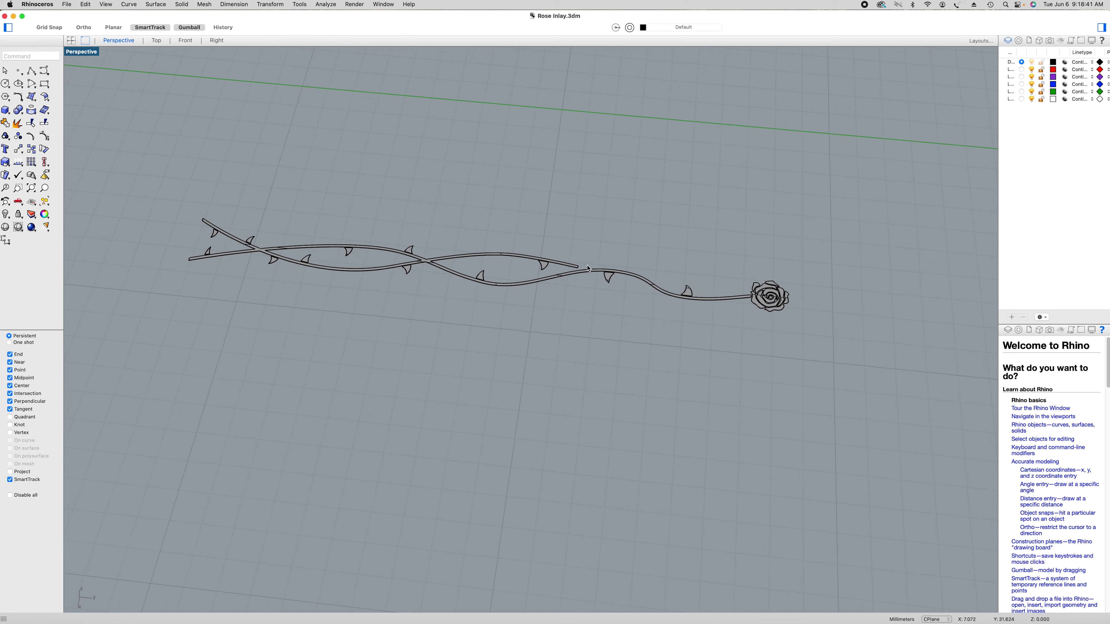
pyautogui.press('super+a')
pyautogui.press('super+c')
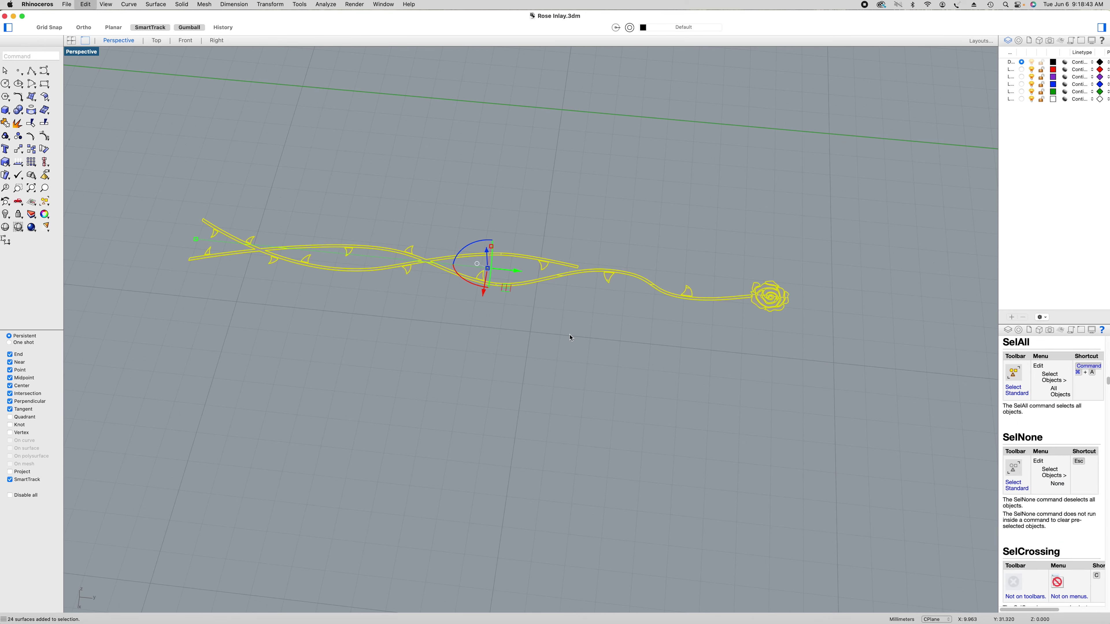
pyautogui.click(82, 4)
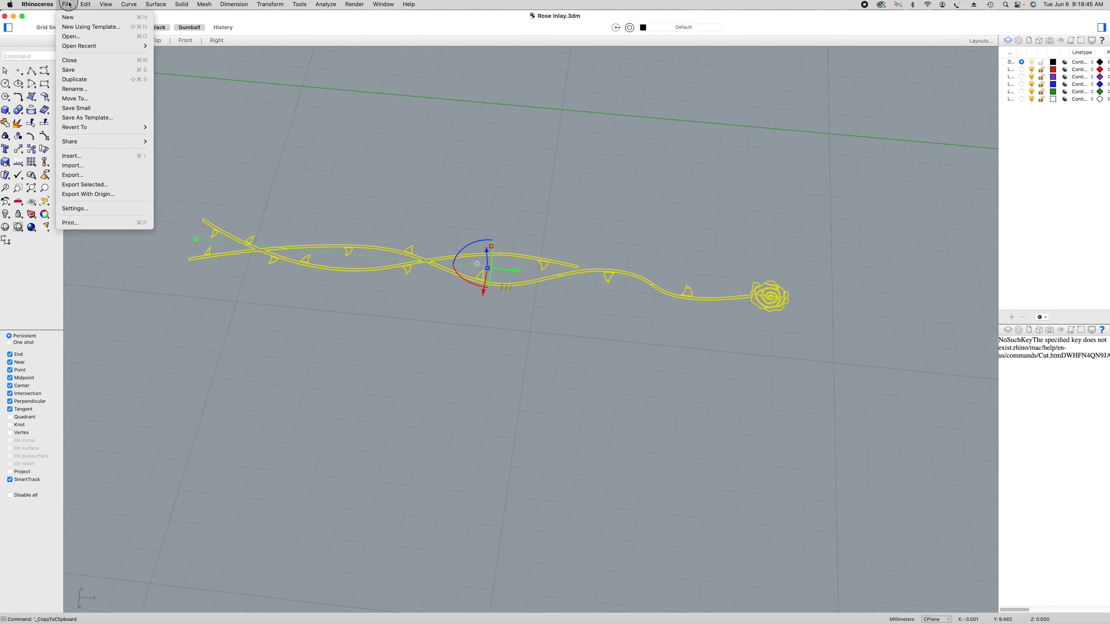
pyautogui.click(87, 50)
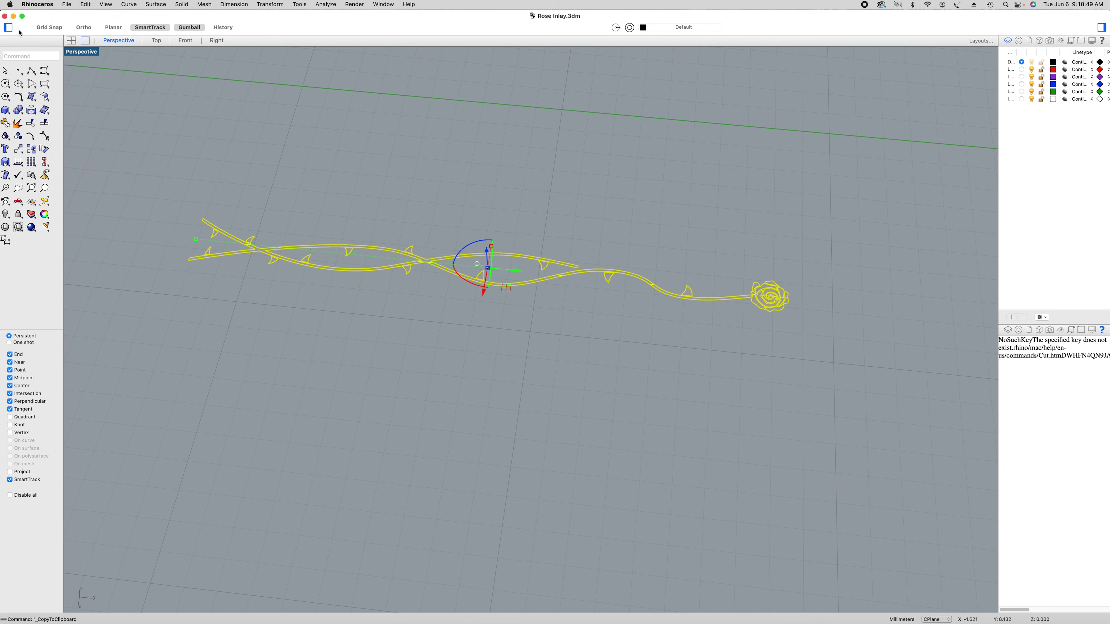
# - Paste the rose inlay into Untitled along the fretboard and orbit down the neck
pyautogui.press('super+grave')
pyautogui.press('super+v')
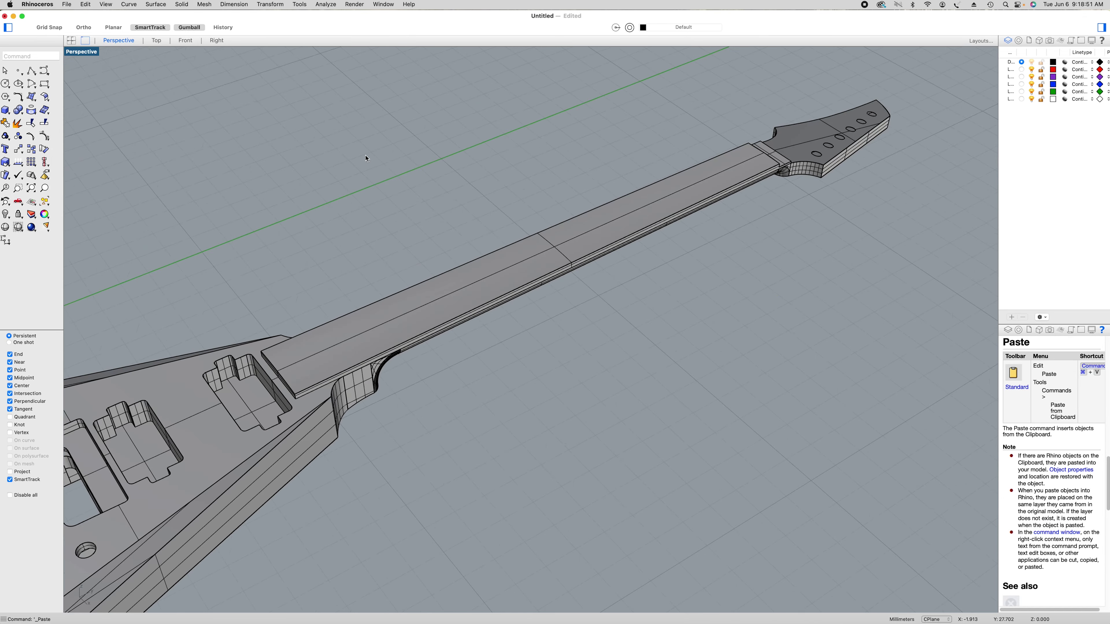
pyautogui.click(81, 4)
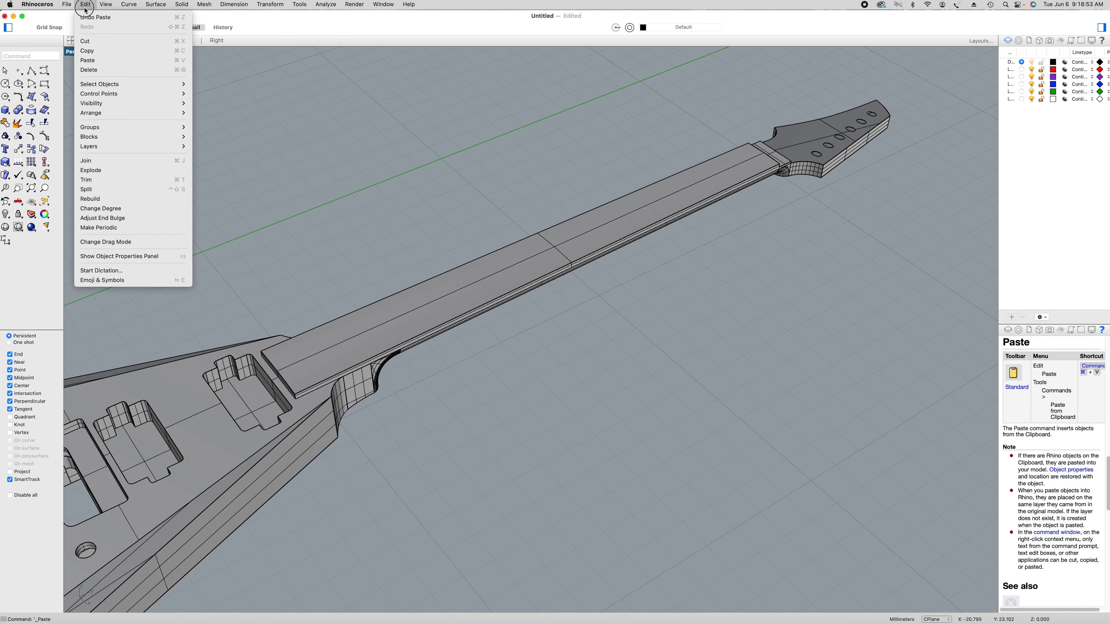
pyautogui.click(89, 60)
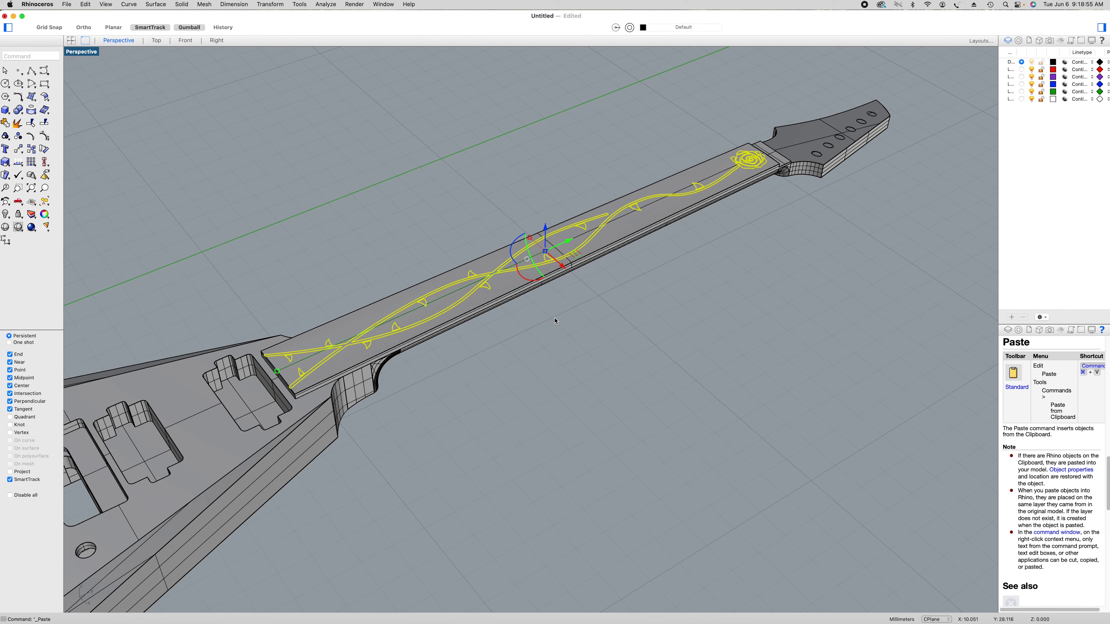
pyautogui.click(571, 350)
pyautogui.moveTo(649, 345)
pyautogui.mouseDown(button='right')
pyautogui.moveTo(624, 359)
pyautogui.moveTo(582, 332)
pyautogui.moveTo(641, 342)
pyautogui.mouseUp(button='right')
# - Open Frets.3dm, window-select all 20 frets, copy them, and close the file
pyautogui.click(67, 4)
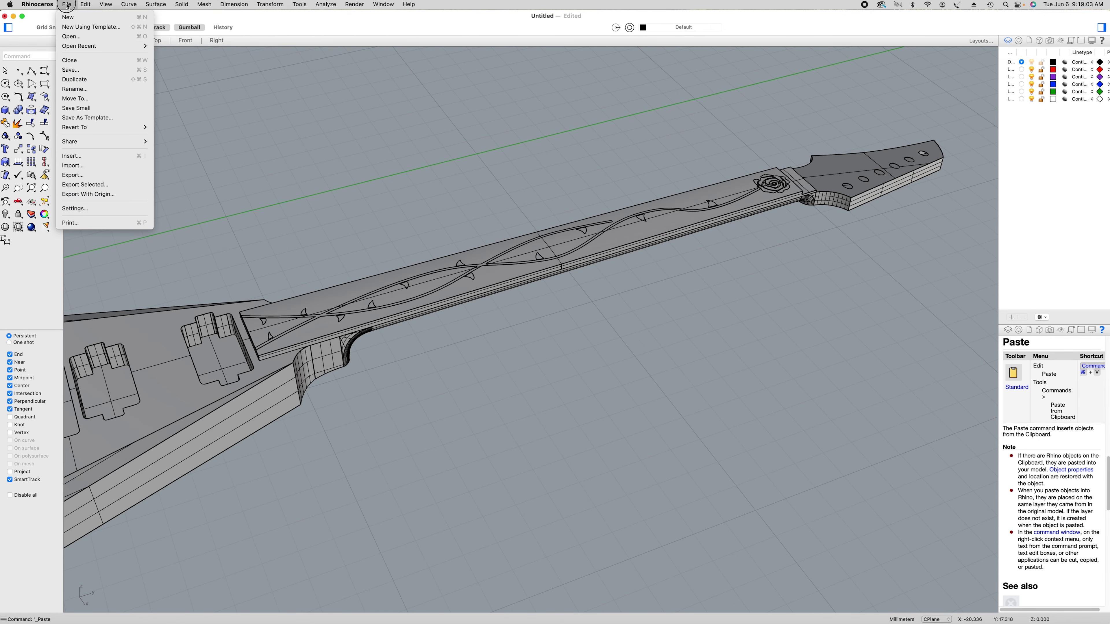
pyautogui.click(247, 146)
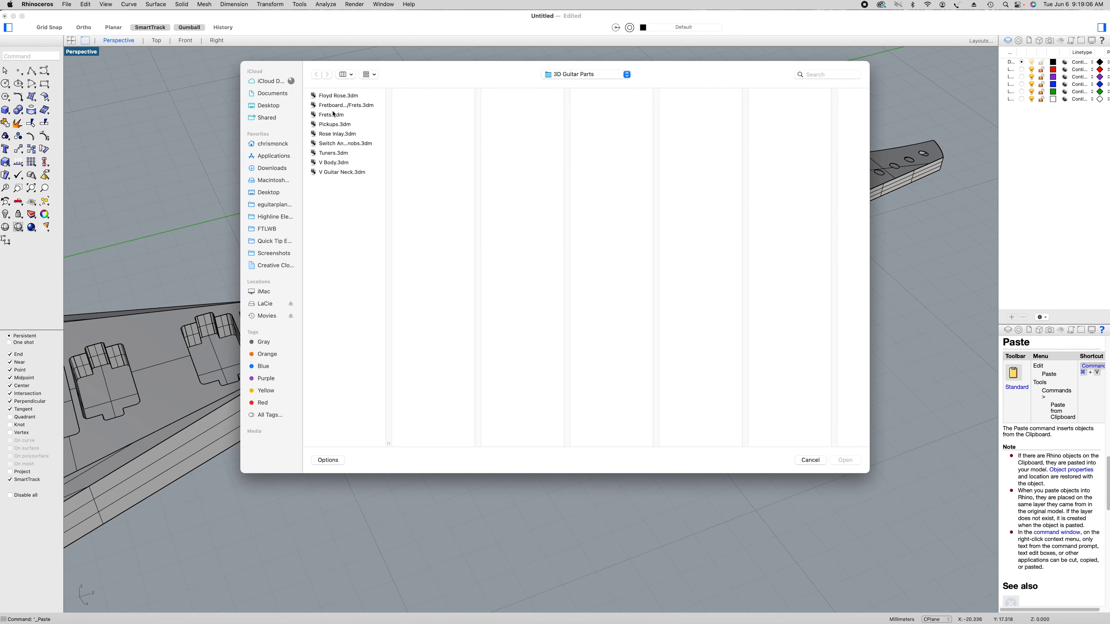
pyautogui.click(334, 115)
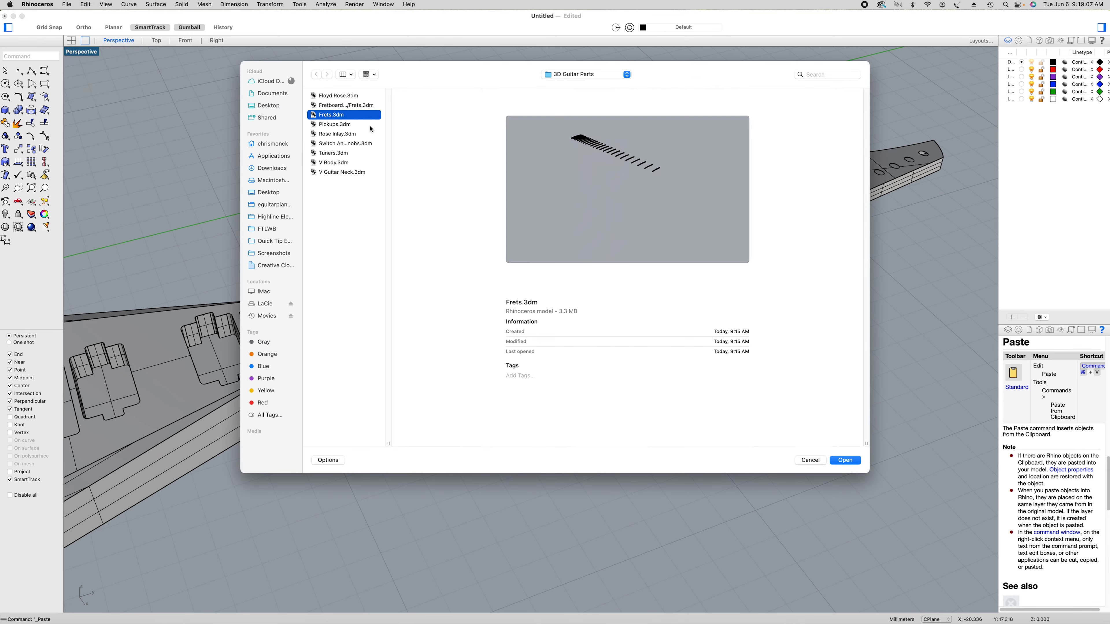
pyautogui.click(846, 460)
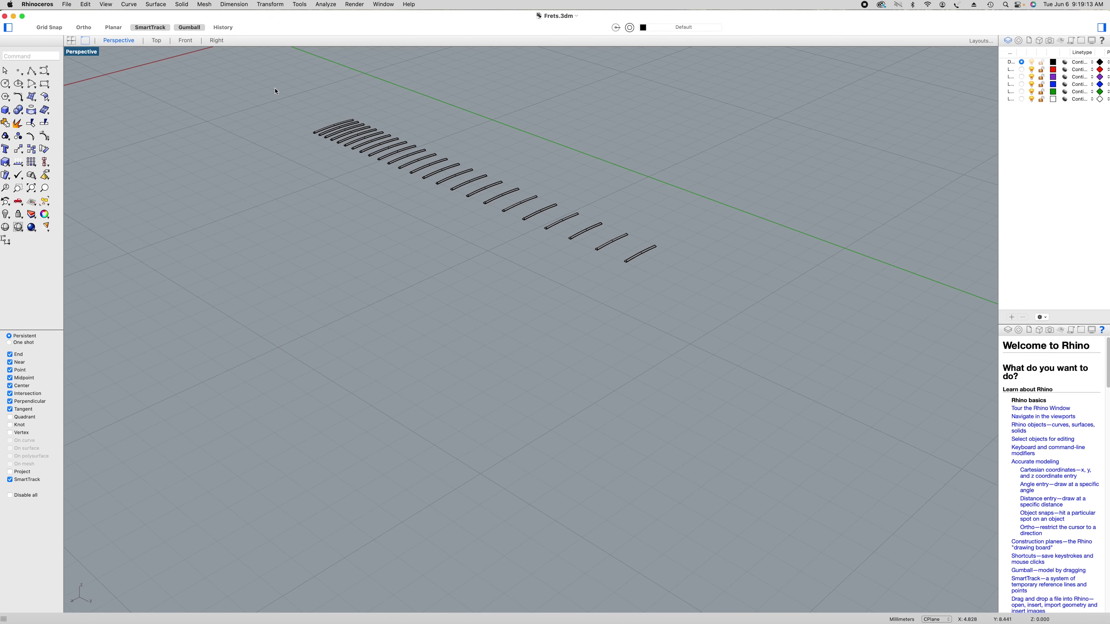
pyautogui.moveTo(275, 91); pyautogui.dragTo(729, 318)
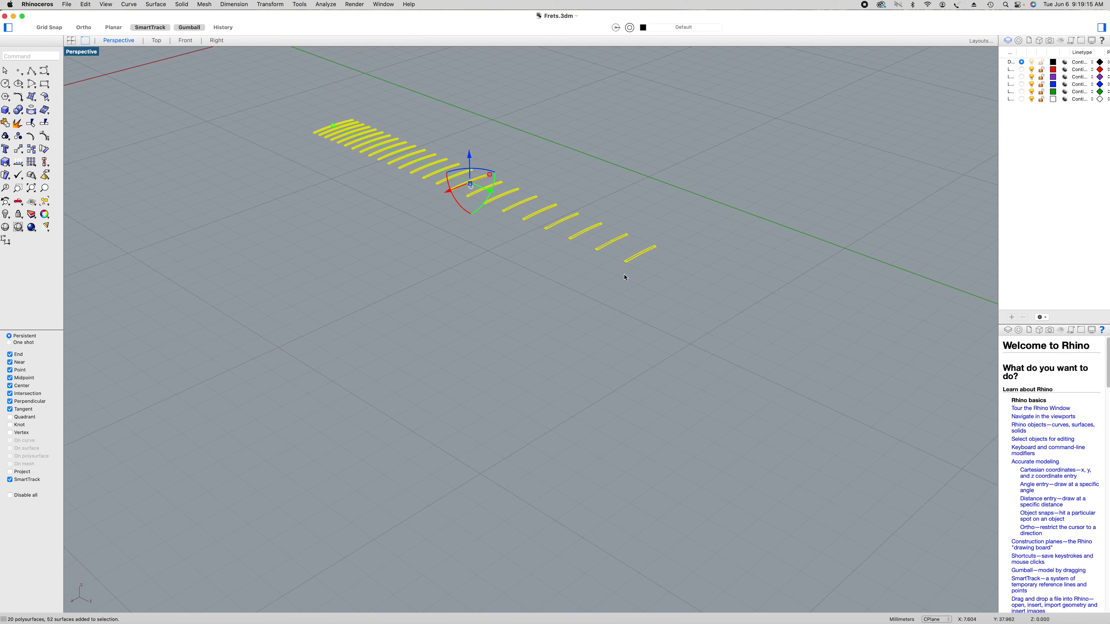
pyautogui.click(85, 4)
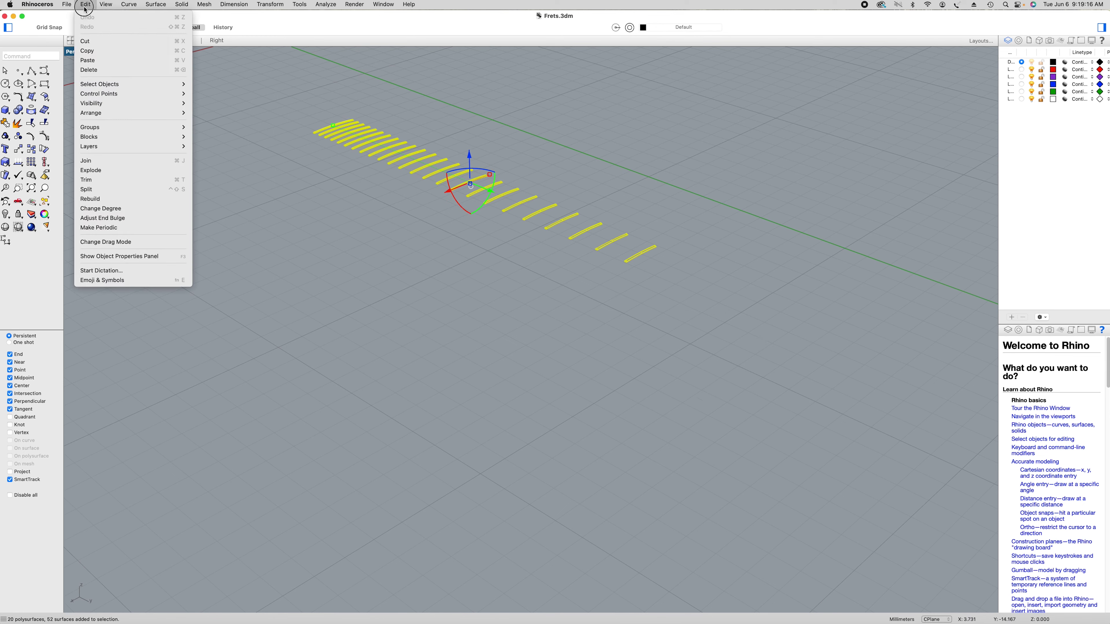
pyautogui.click(91, 51)
pyautogui.click(4, 17)
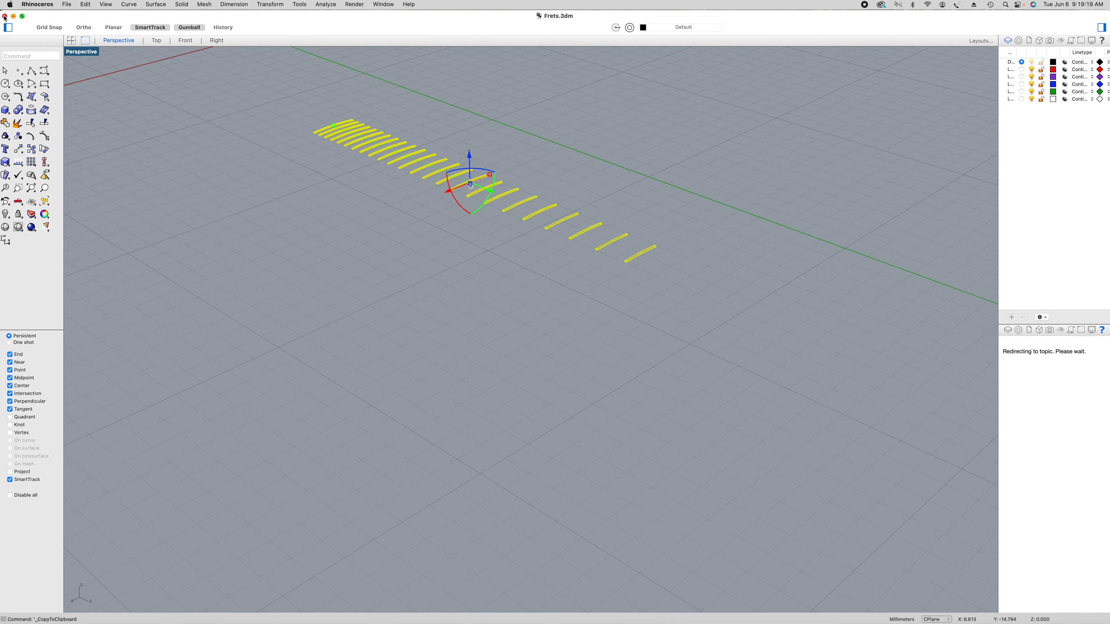
# - Paste the 20 frets onto the fretboard in the Untitled model
pyautogui.press('super+v')
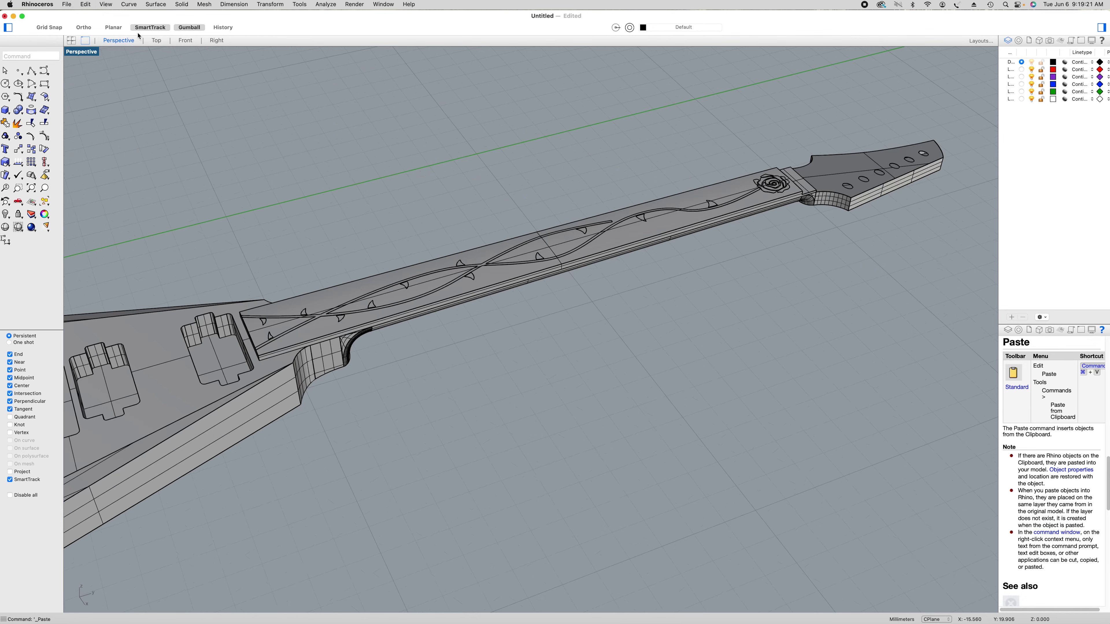
pyautogui.click(87, 4)
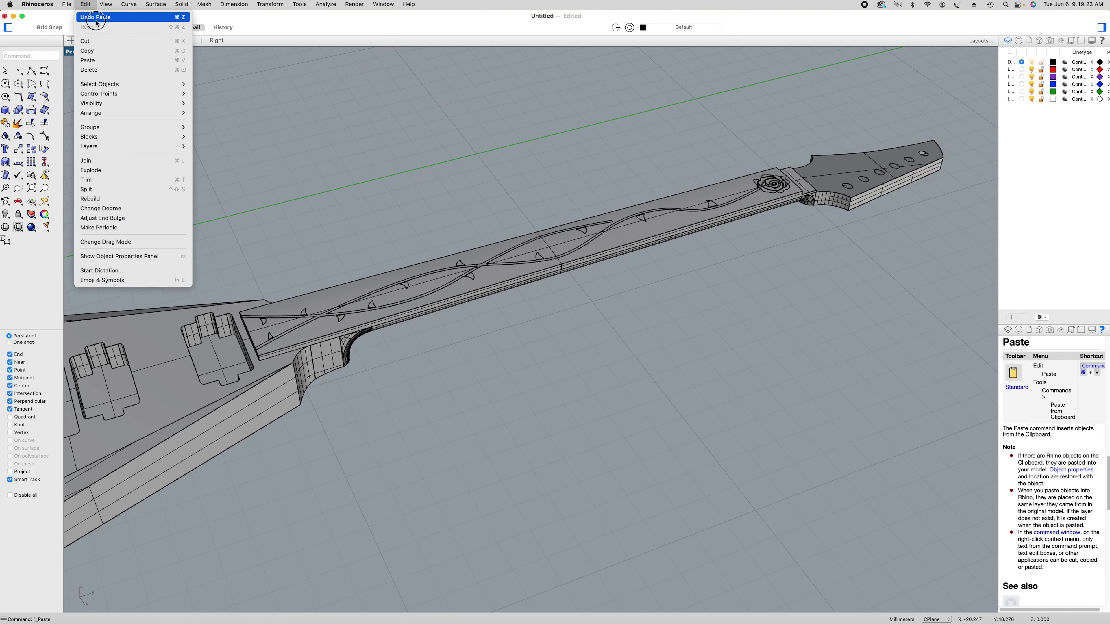
pyautogui.click(96, 60)
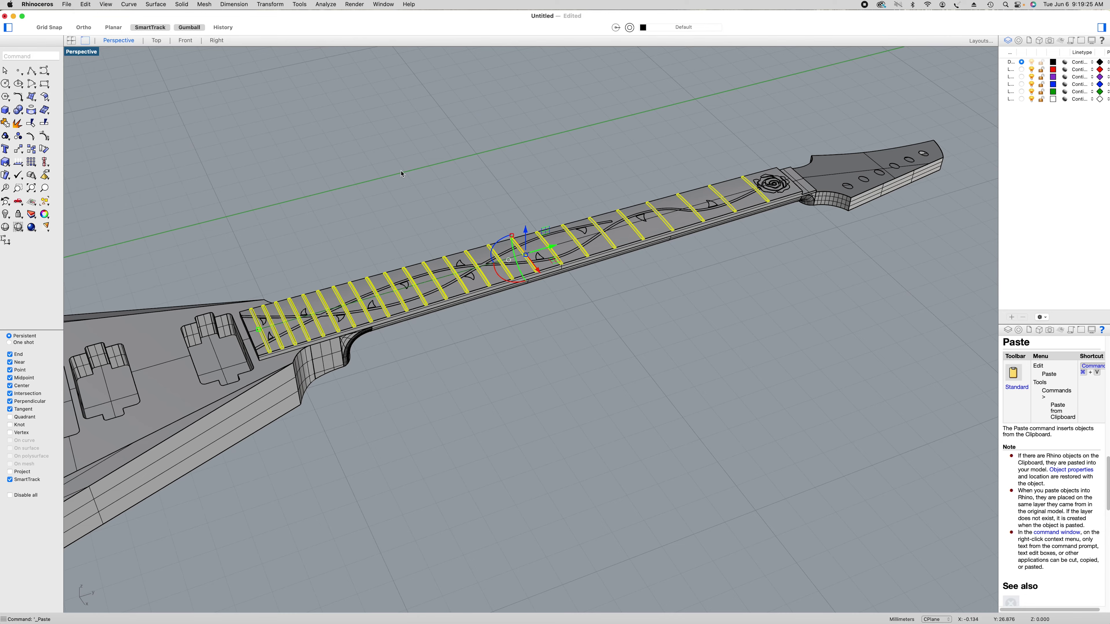
pyautogui.click(401, 173)
pyautogui.moveTo(563, 306); pyautogui.dragTo(605, 310, button='right')
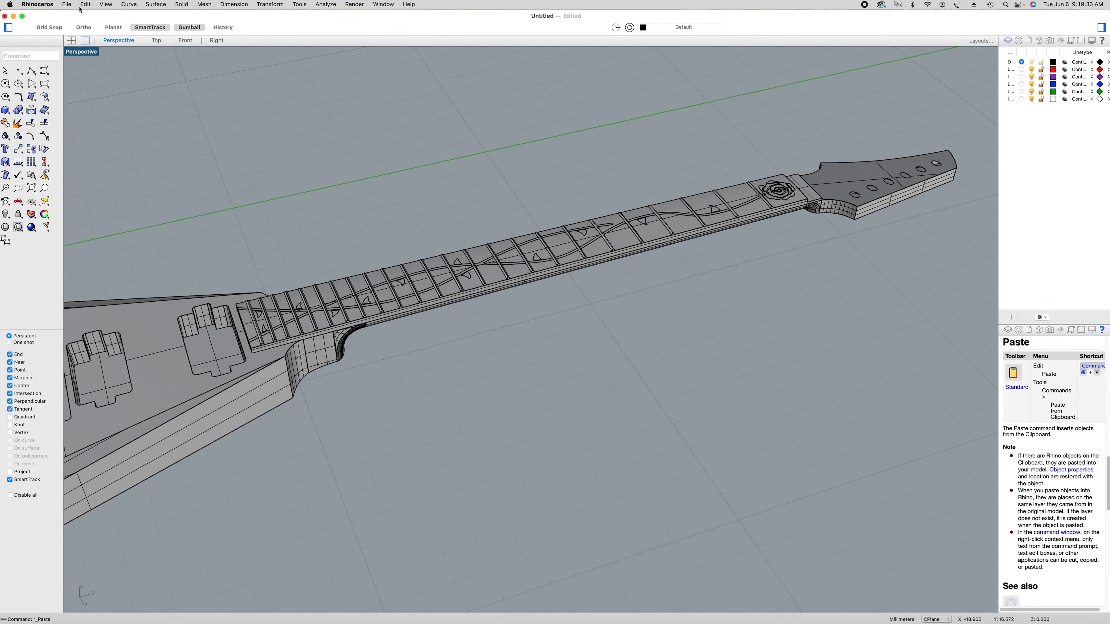
# - Open Tuners.3dm and maximize the Perspective view around the tuners
pyautogui.click(66, 4)
pyautogui.click(345, 141)
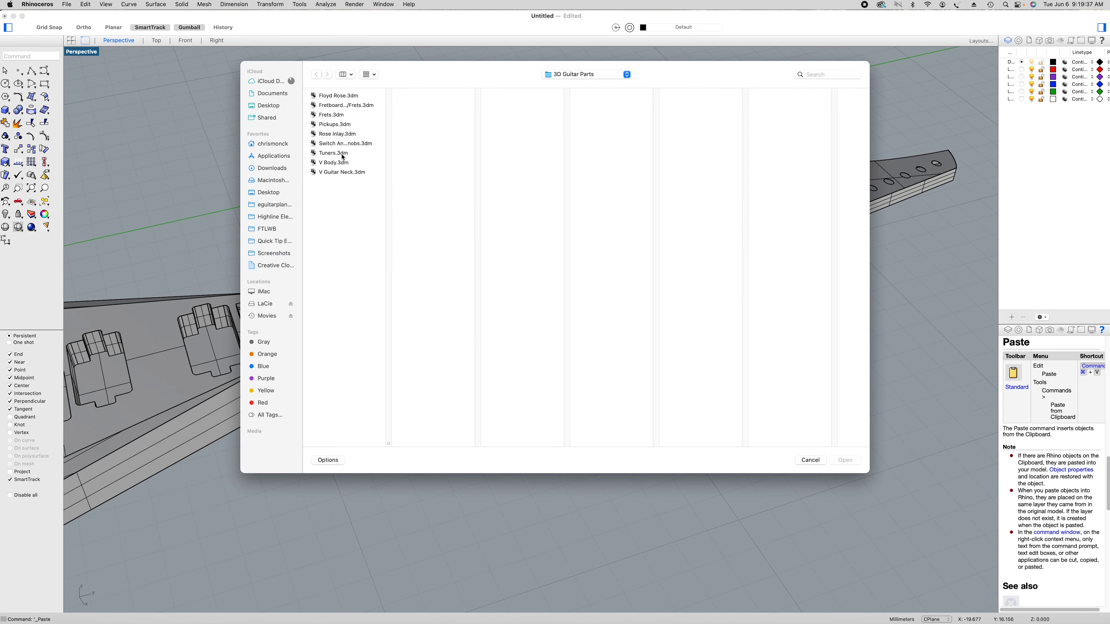
pyautogui.click(344, 154)
pyautogui.click(844, 462)
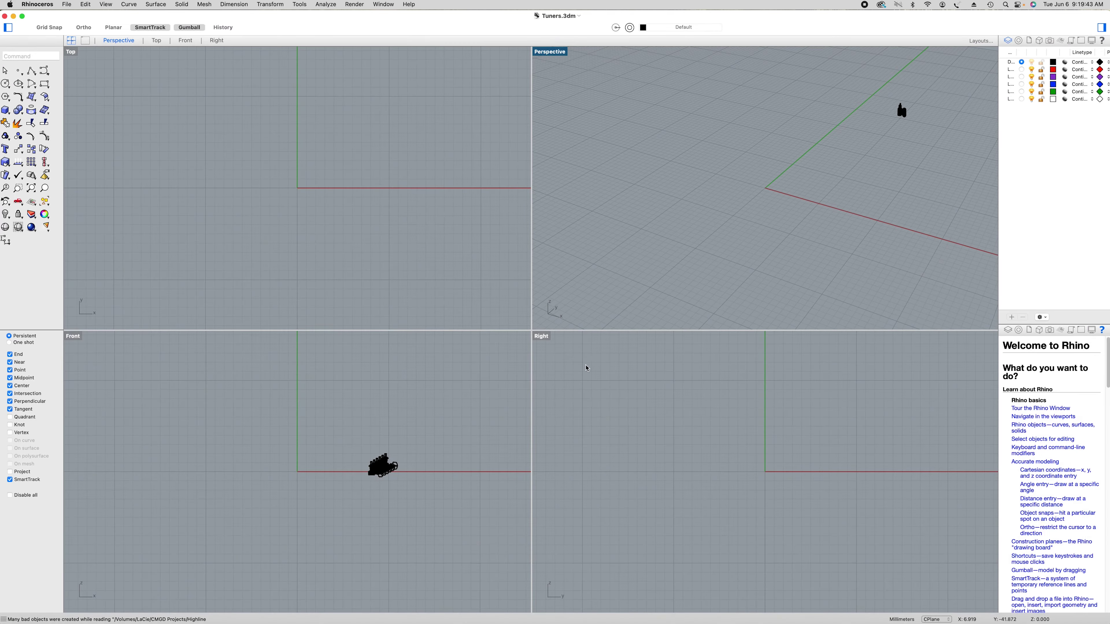
pyautogui.click(118, 40)
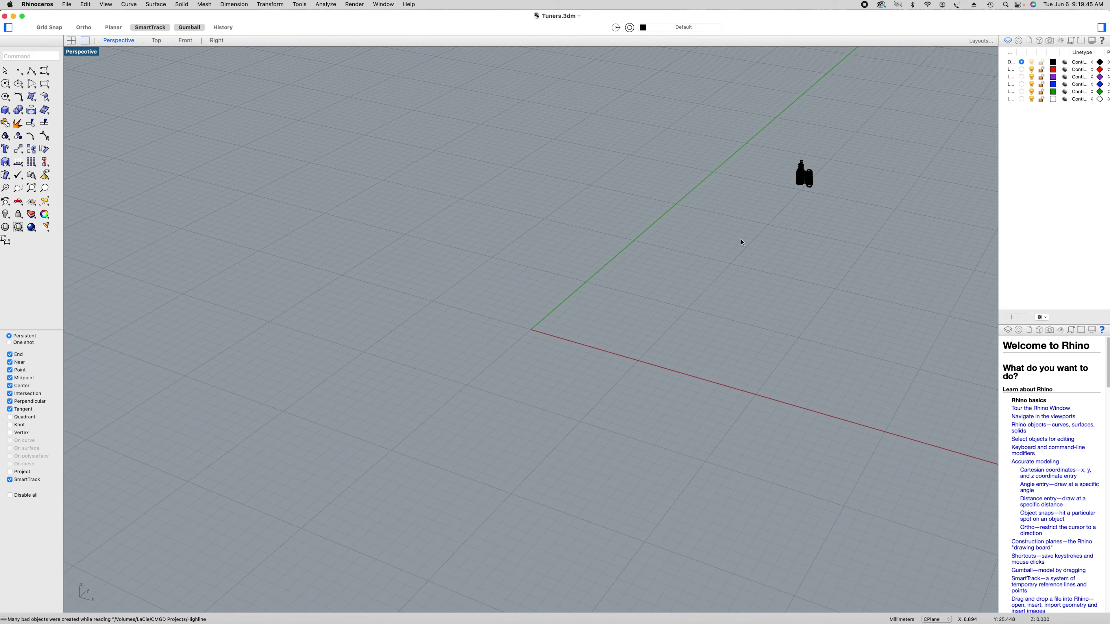
pyautogui.moveTo(742, 242); pyautogui.dragTo(132, 239, button='right')
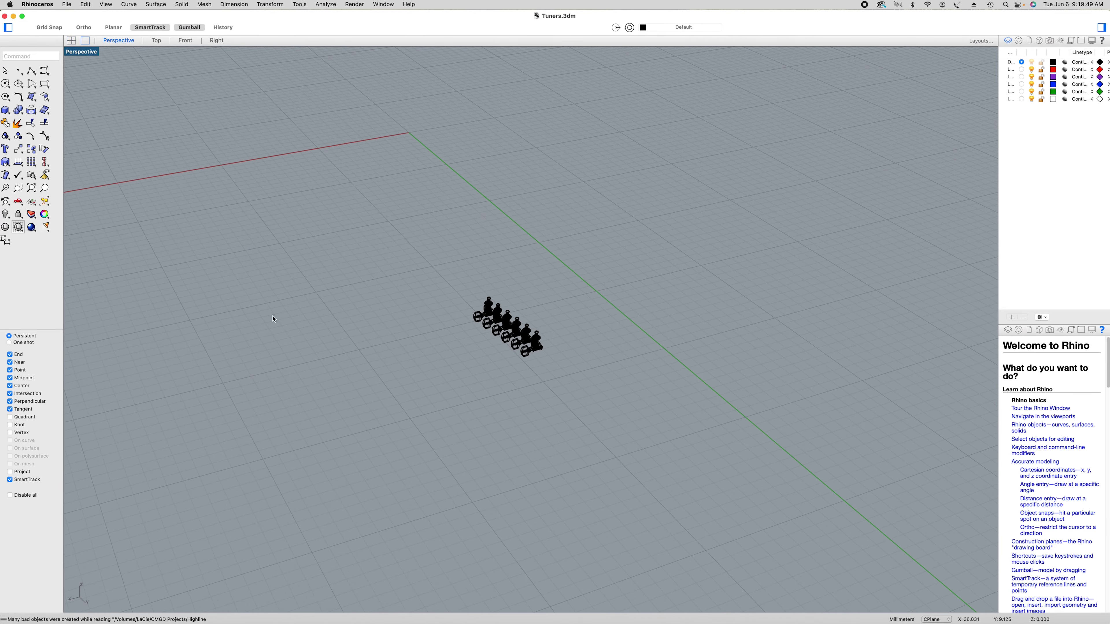
# - Switch the view to Shaded and copy all six tuner pegs to the clipboard
pyautogui.press('ctrl+super+s')
pyautogui.scroll(5, 565, 349)
pyautogui.moveTo(557, 360); pyautogui.dragTo(611, 362, button='right')
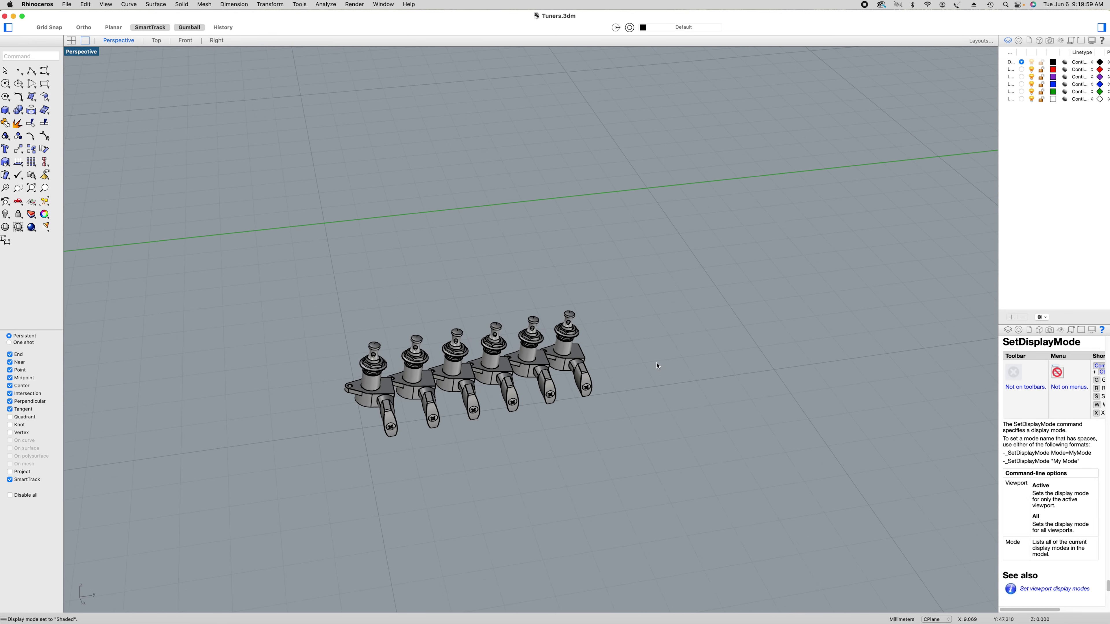
pyautogui.press('super+a')
pyautogui.click(86, 4)
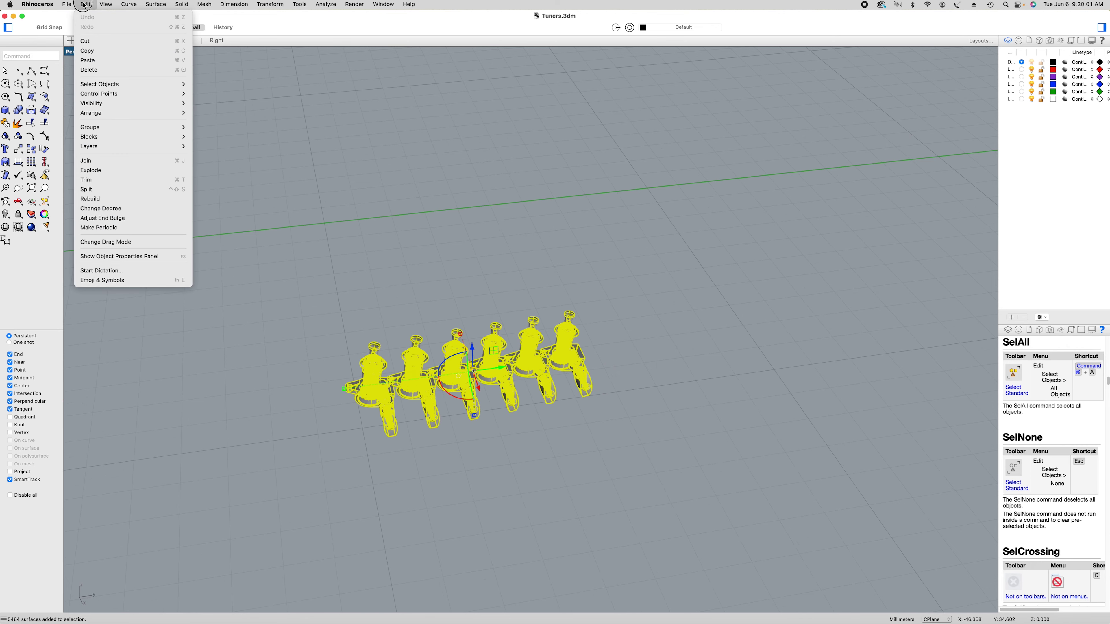
pyautogui.click(94, 51)
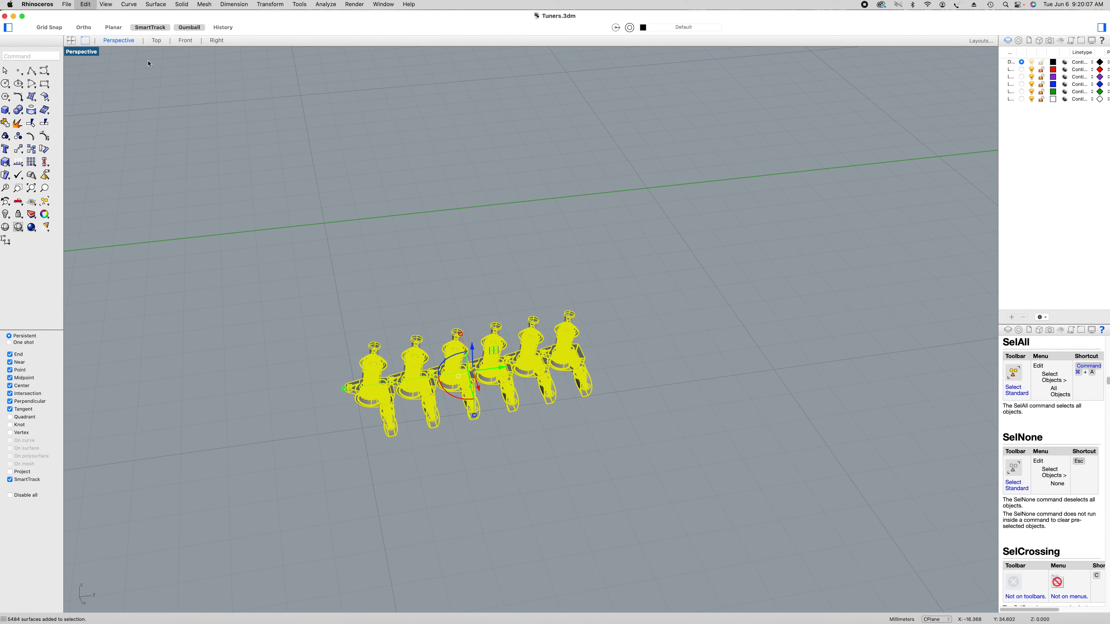
pyautogui.press('super+c')
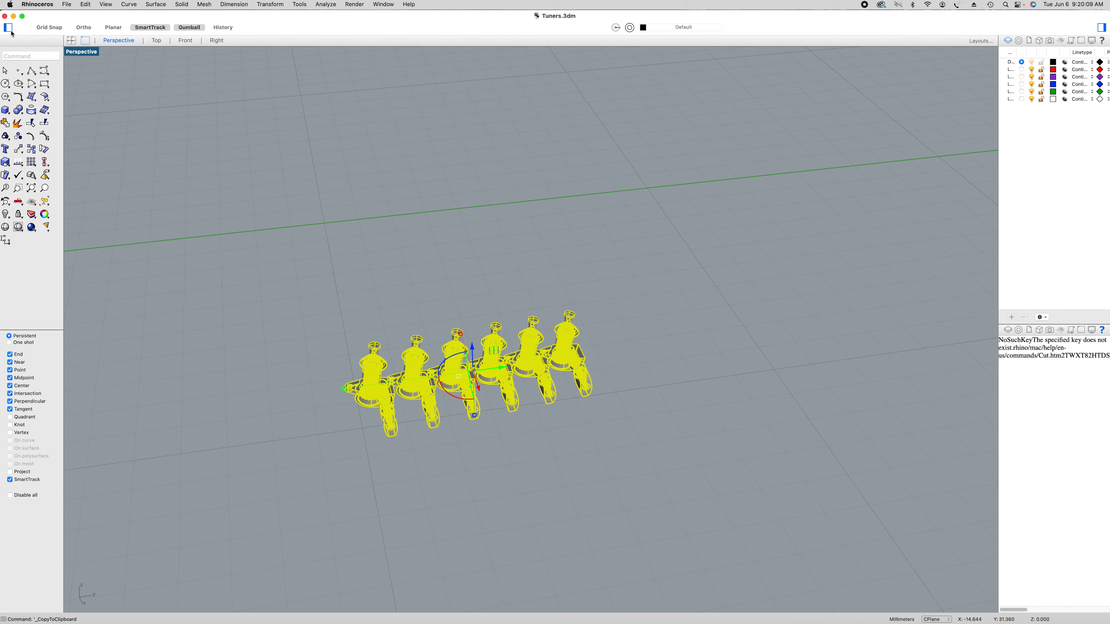
# - Paste the six tuner pegs onto the headstock and orbit out to view the V-guitar
pyautogui.press('super+grave')
pyautogui.press('super+v')
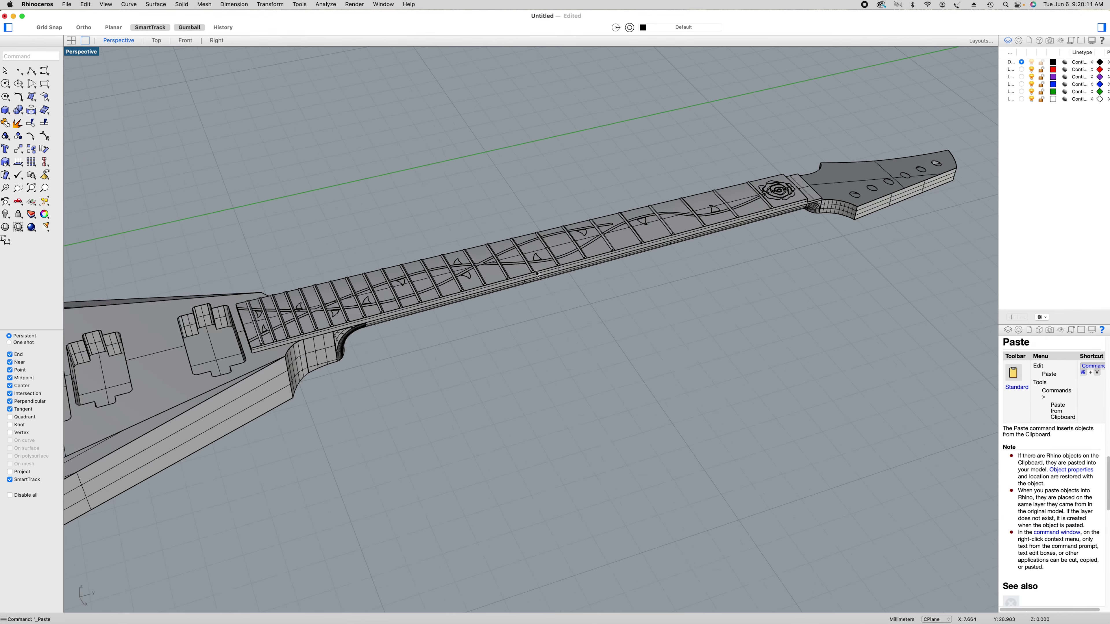
pyautogui.moveTo(594, 338); pyautogui.dragTo(436, 414, button='right')
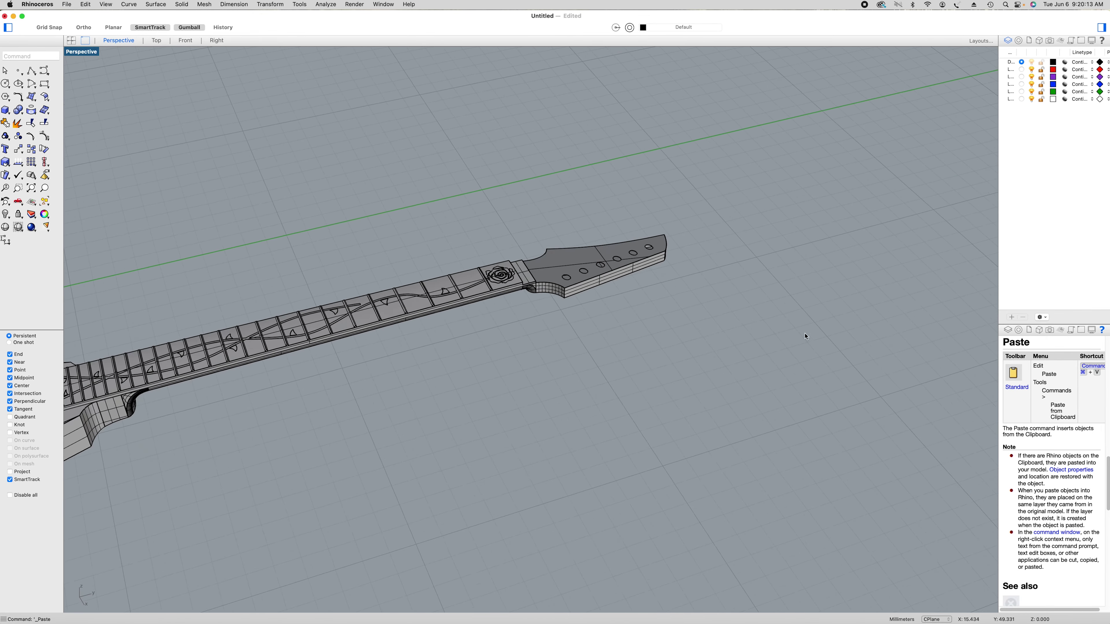
pyautogui.moveTo(803, 333); pyautogui.dragTo(740, 404, button='right')
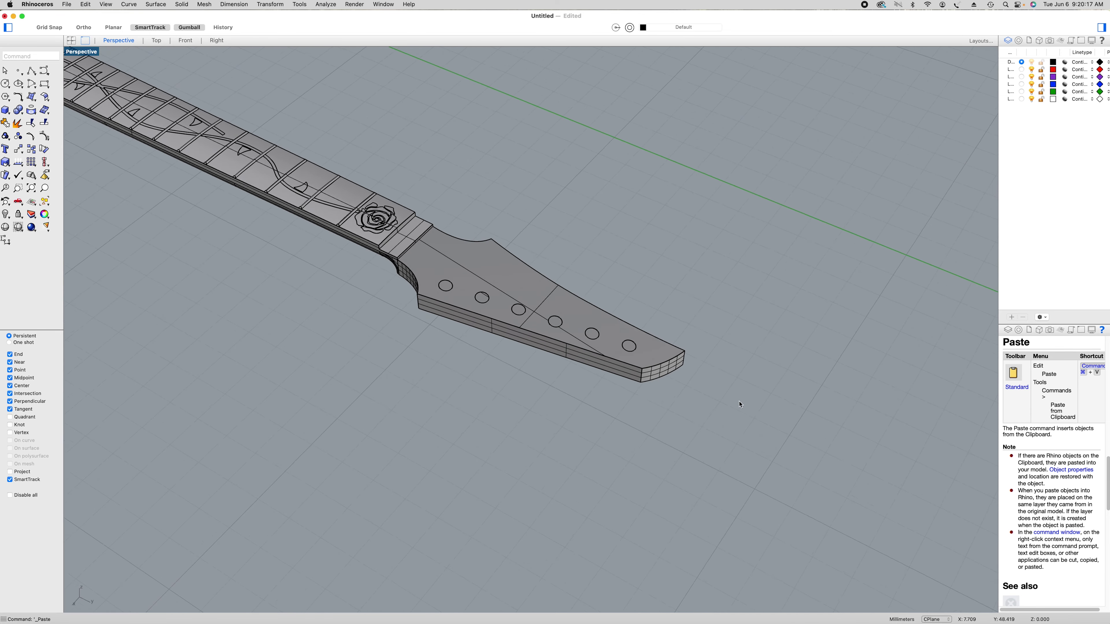
pyautogui.click(85, 4)
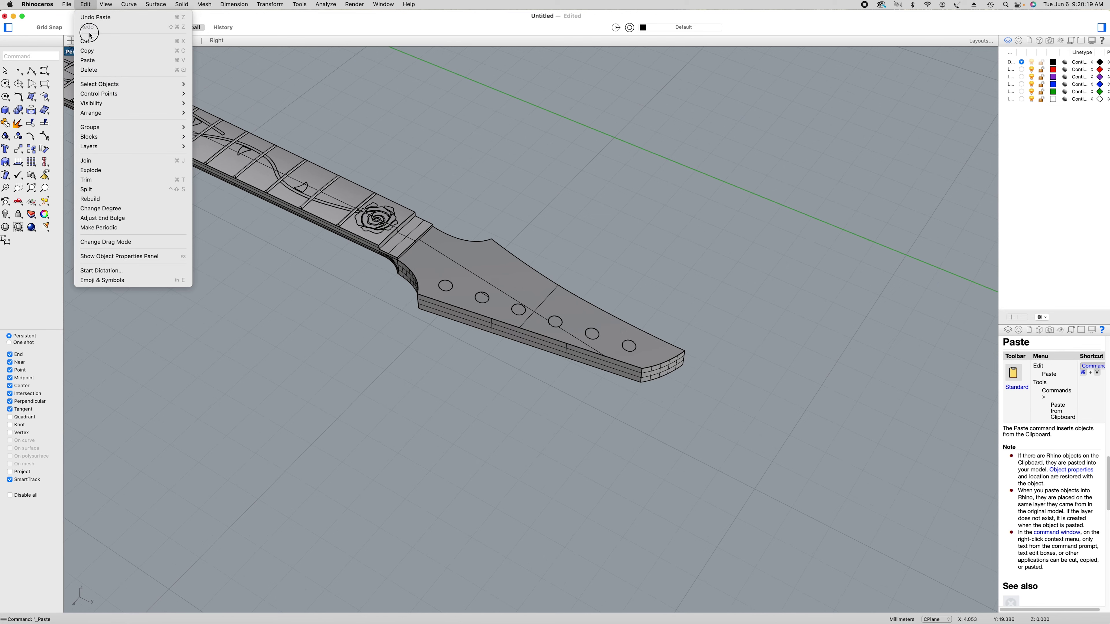
pyautogui.click(87, 60)
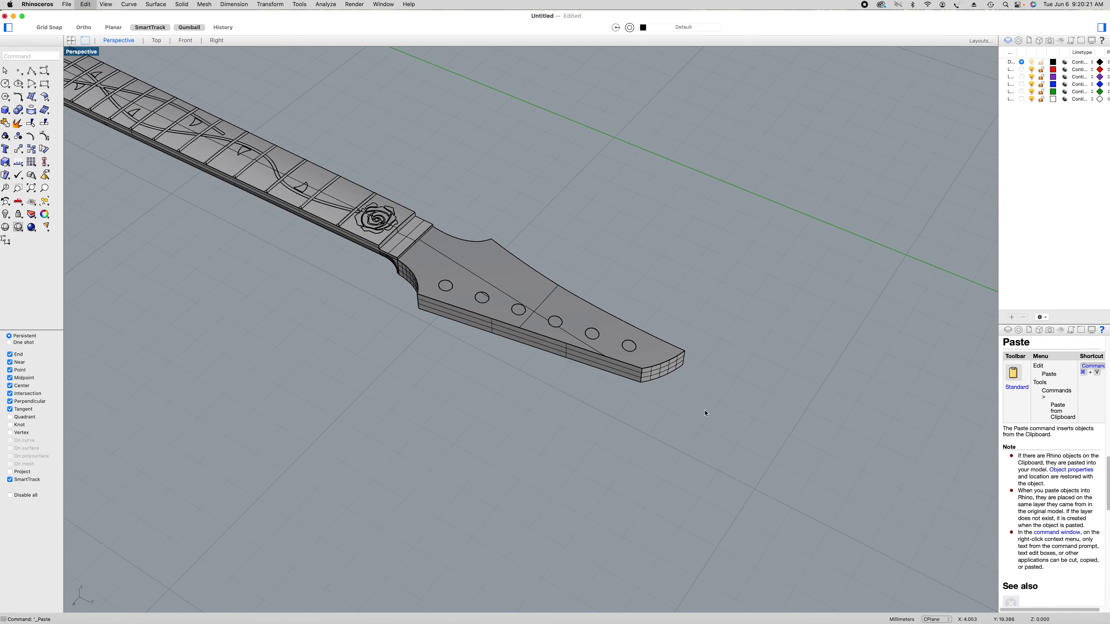
pyautogui.click(532, 429)
pyautogui.moveTo(532, 430); pyautogui.dragTo(564, 335, button='right')
pyautogui.scroll(-5, 594, 426)
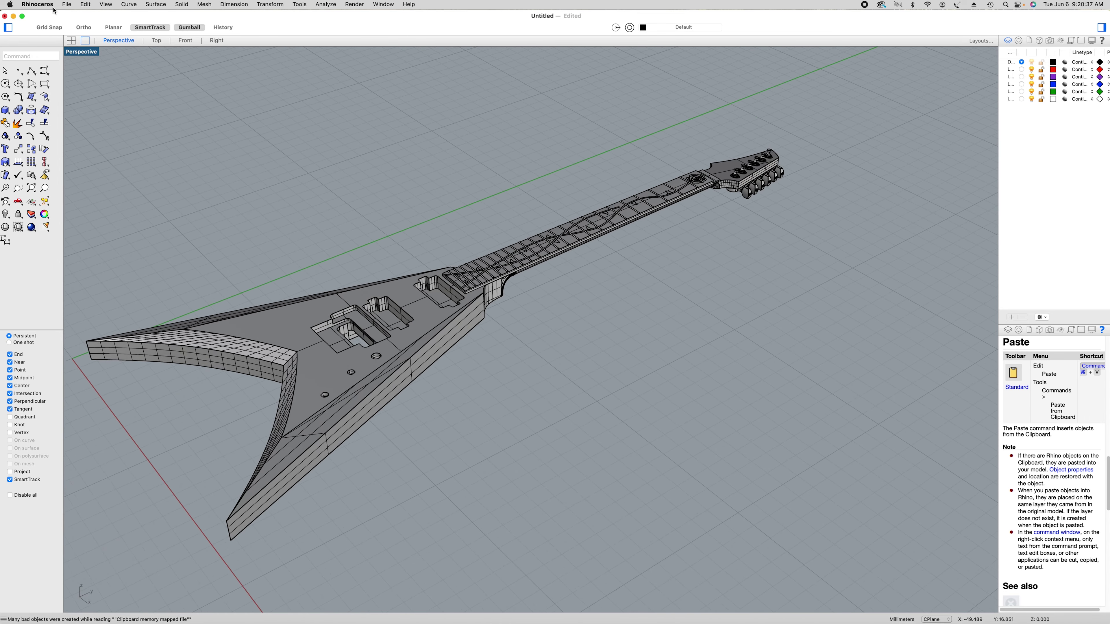
# - Open Pickups.3dm and view its two pickups in a maximised, shaded Perspective view
pyautogui.click(66, 4)
pyautogui.click(78, 38)
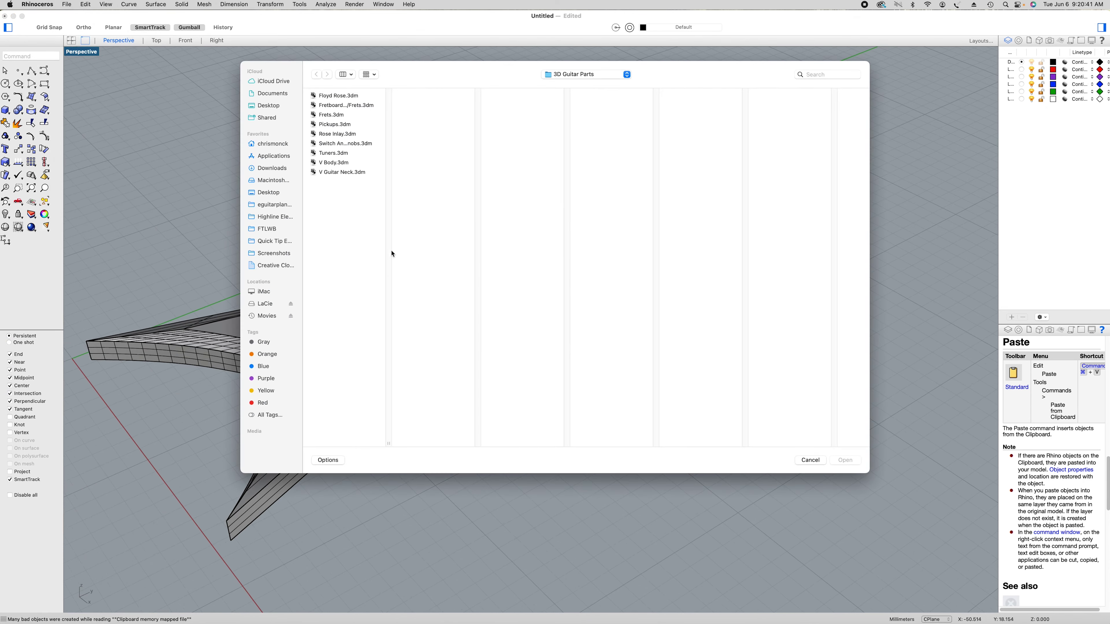
pyautogui.click(348, 126)
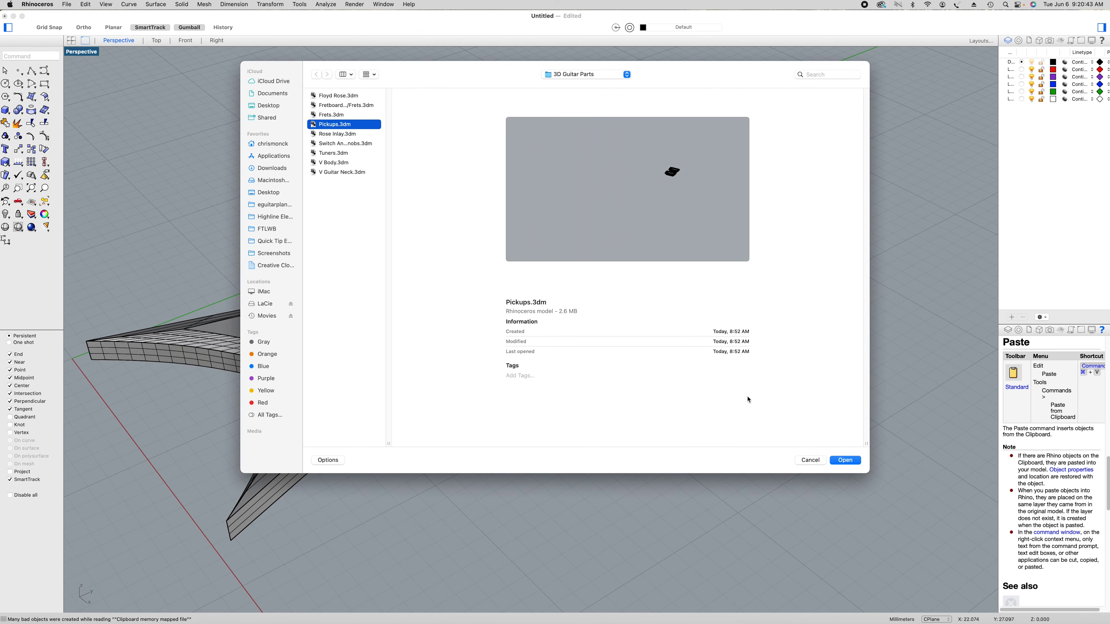
pyautogui.click(846, 461)
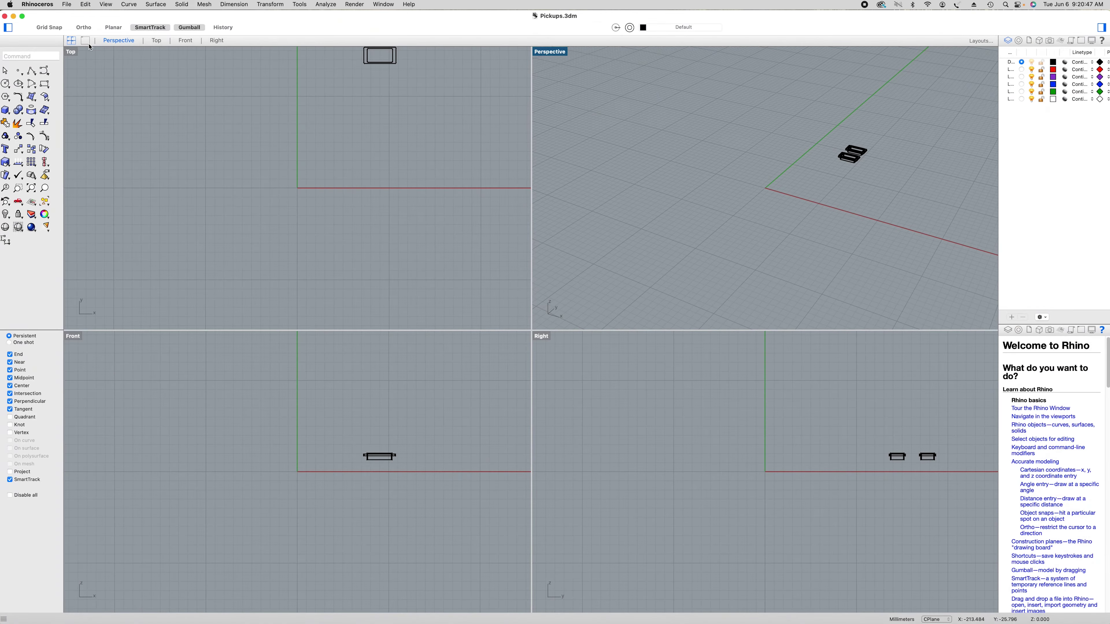
pyautogui.click(106, 41)
pyautogui.moveTo(765, 236)
pyautogui.keyDown('shift'); pyautogui.mouseDown(button='right')
pyautogui.moveTo(704, 265)
pyautogui.moveTo(490, 292)
pyautogui.moveTo(491, 330)
pyautogui.moveTo(498, 297)
pyautogui.moveTo(586, 264)
pyautogui.mouseUp(button='right'); pyautogui.keyUp('shift')
pyautogui.click(18, 226)
pyautogui.scroll(5, 586, 265)
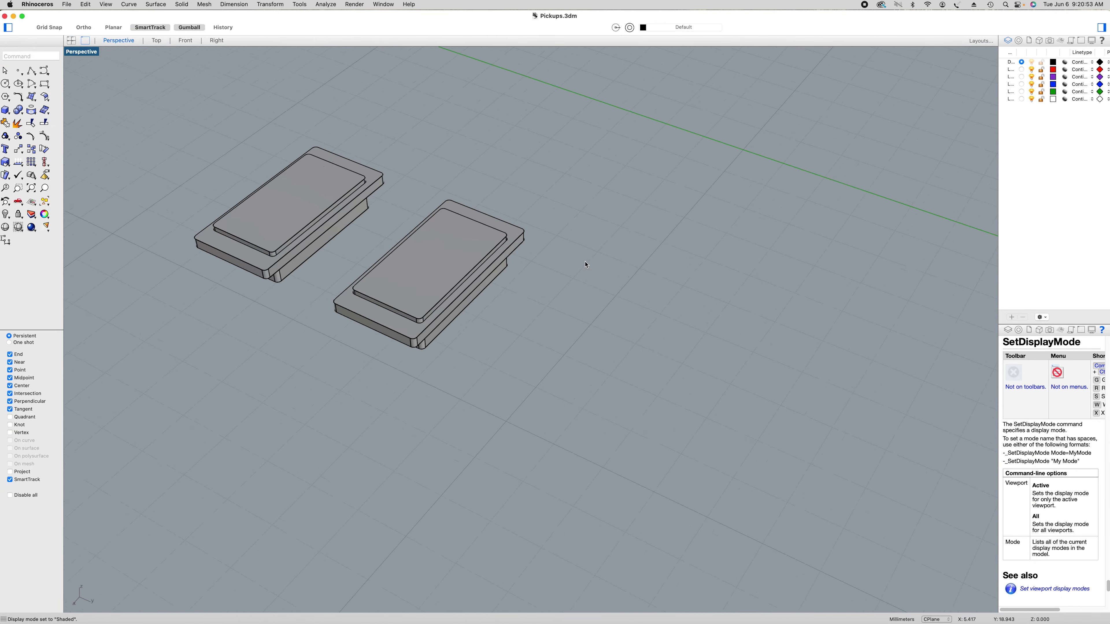
pyautogui.moveTo(550, 303); pyautogui.dragTo(627, 374, button='right')
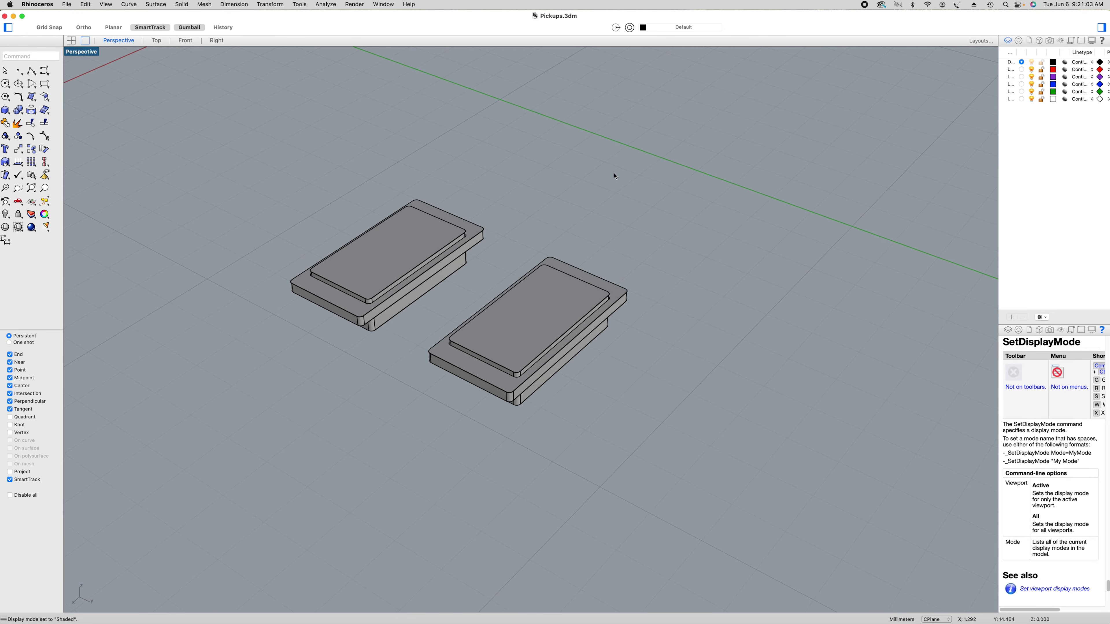
# - Select and copy all the pickup parts, then close the Pickups file
pyautogui.press('super+a')
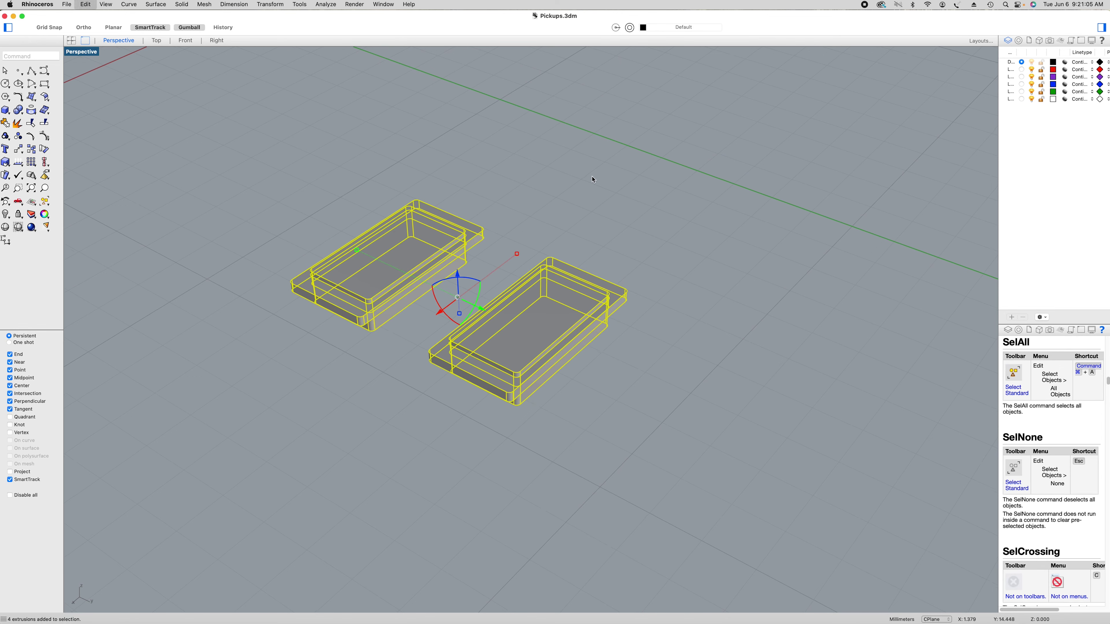
pyautogui.press('super+c')
pyautogui.click(85, 4)
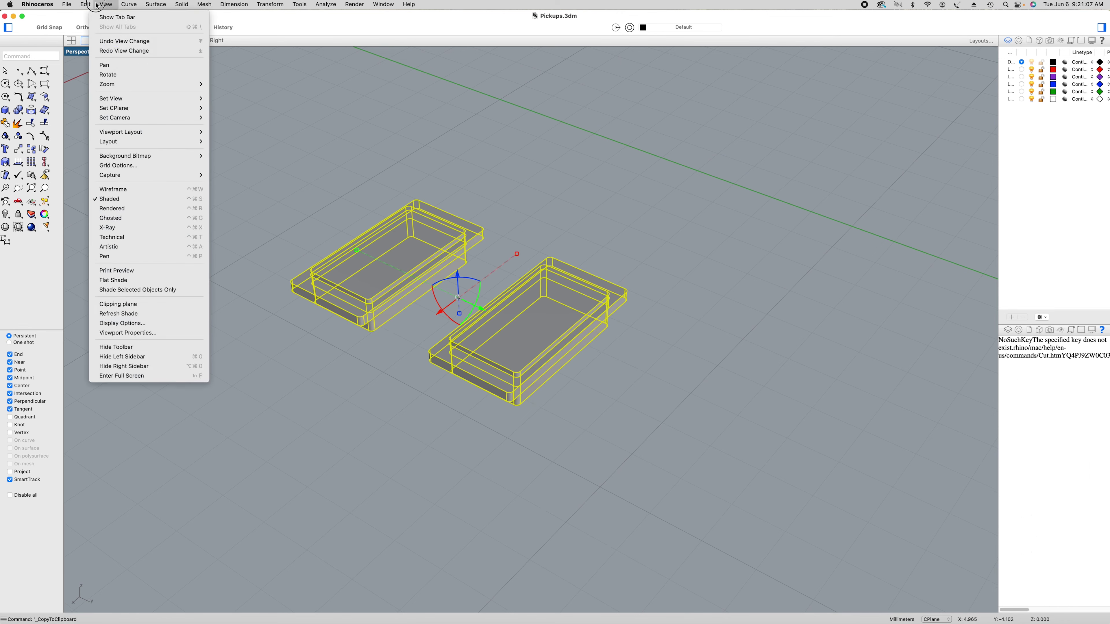
pyautogui.press('Escape')
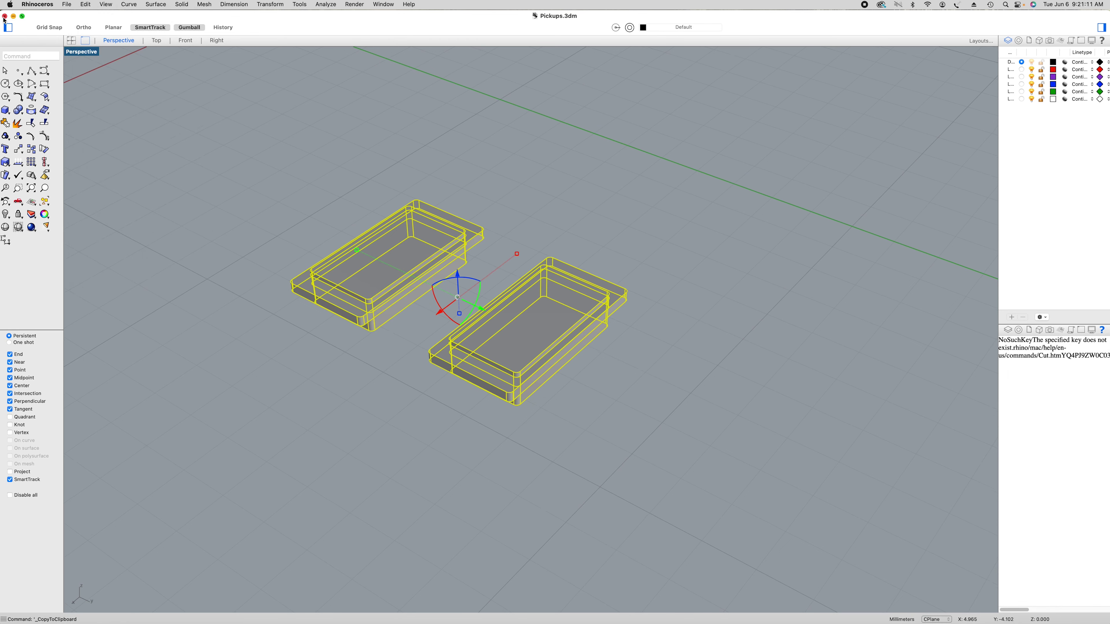
pyautogui.click(5, 16)
pyautogui.press('super+v')
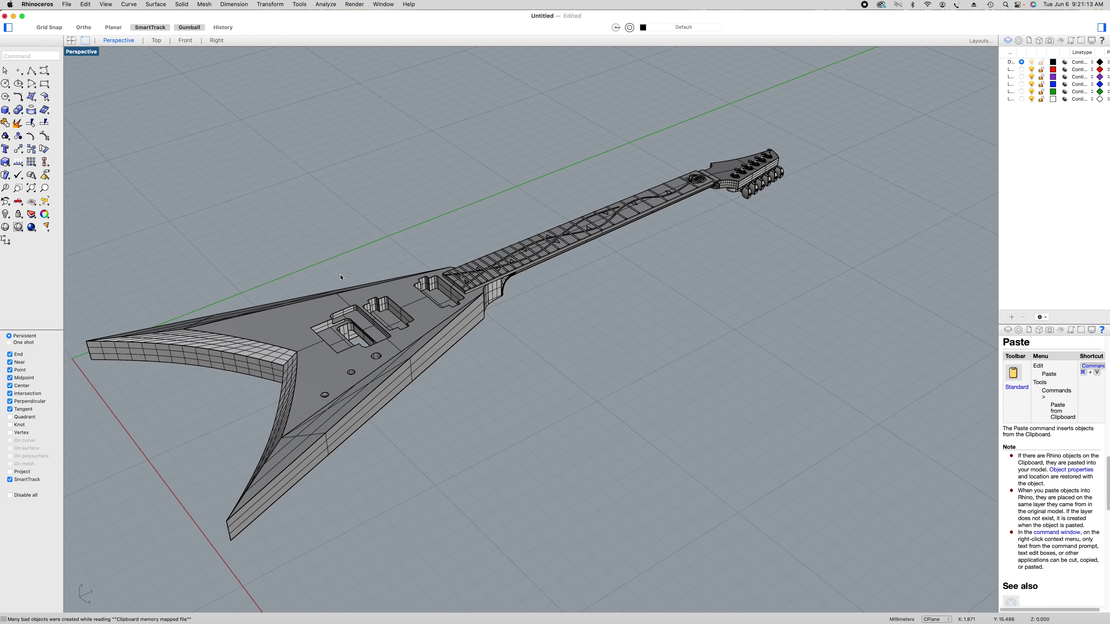
pyautogui.scroll(3, 341, 278)
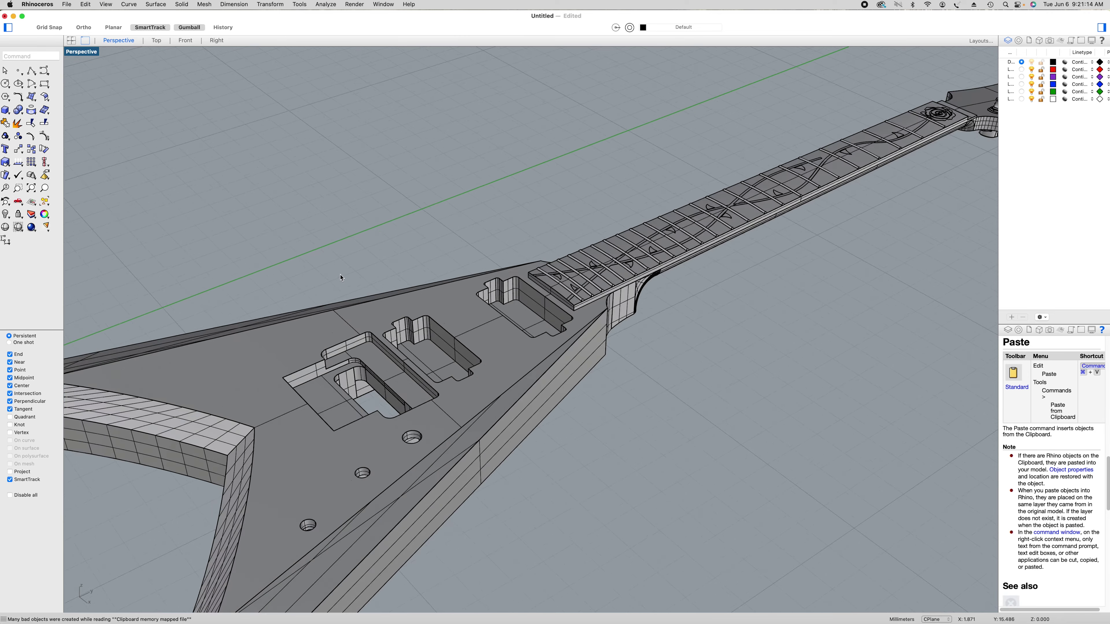
# - Paste the pickups into the guitar body's cavities, deselect them, and look down on the body
pyautogui.click(86, 6)
pyautogui.click(94, 60)
pyautogui.click(455, 206)
pyautogui.moveTo(454, 207); pyautogui.dragTo(592, 335, button='right')
pyautogui.scroll(3, 627, 389)
pyautogui.scroll(-3, 628, 389)
pyautogui.scroll(-5, 647, 367)
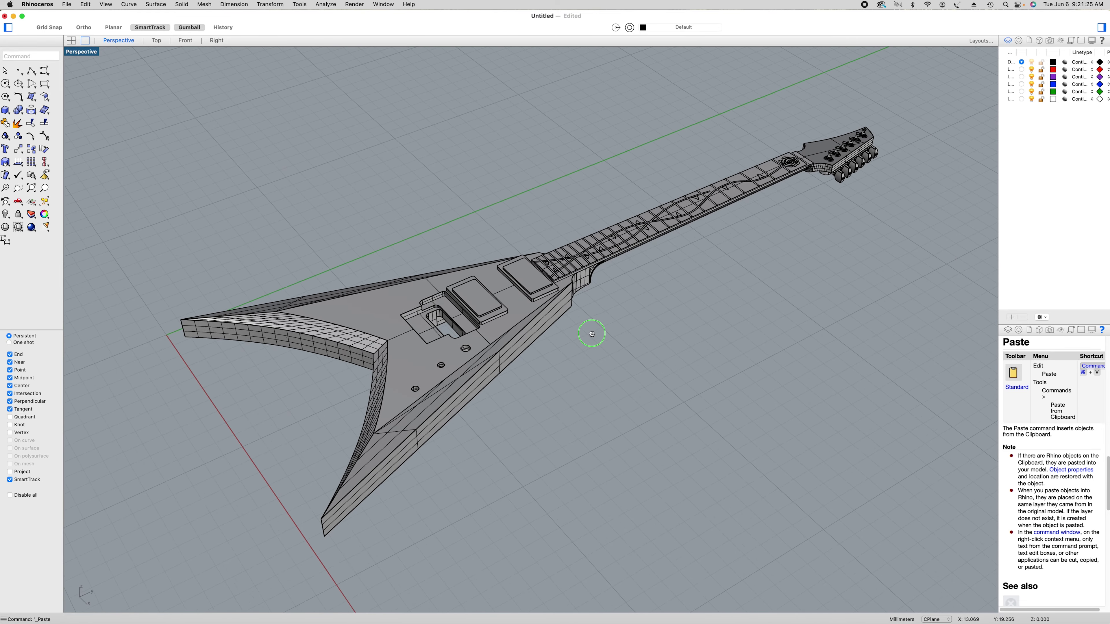
pyautogui.click(69, 4)
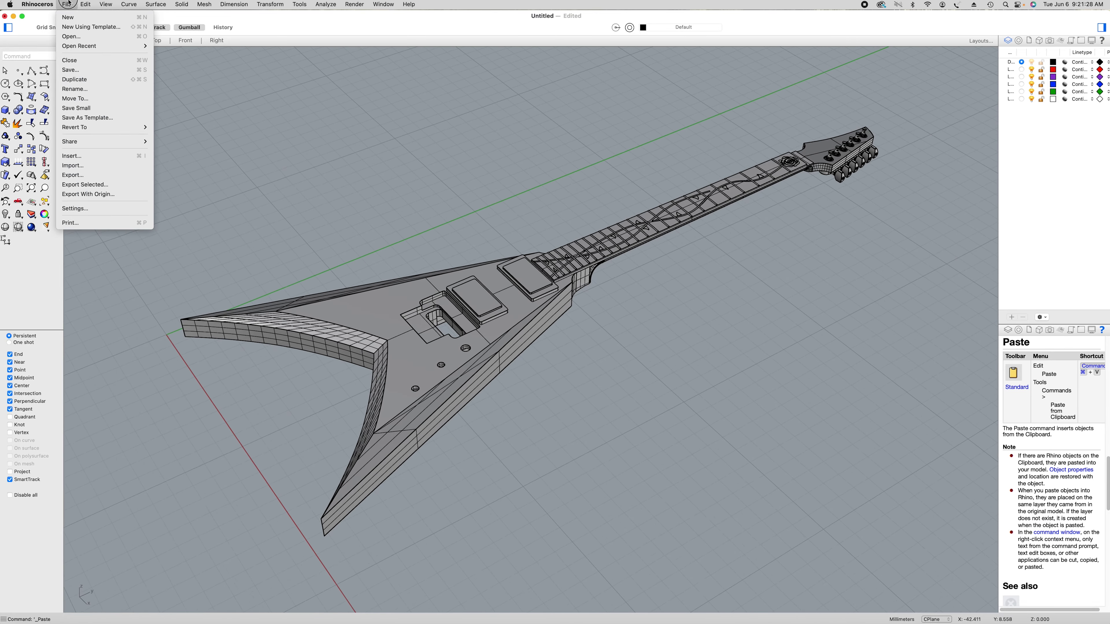
# - Open the Floyd Rose.3dm model file
pyautogui.click(72, 38)
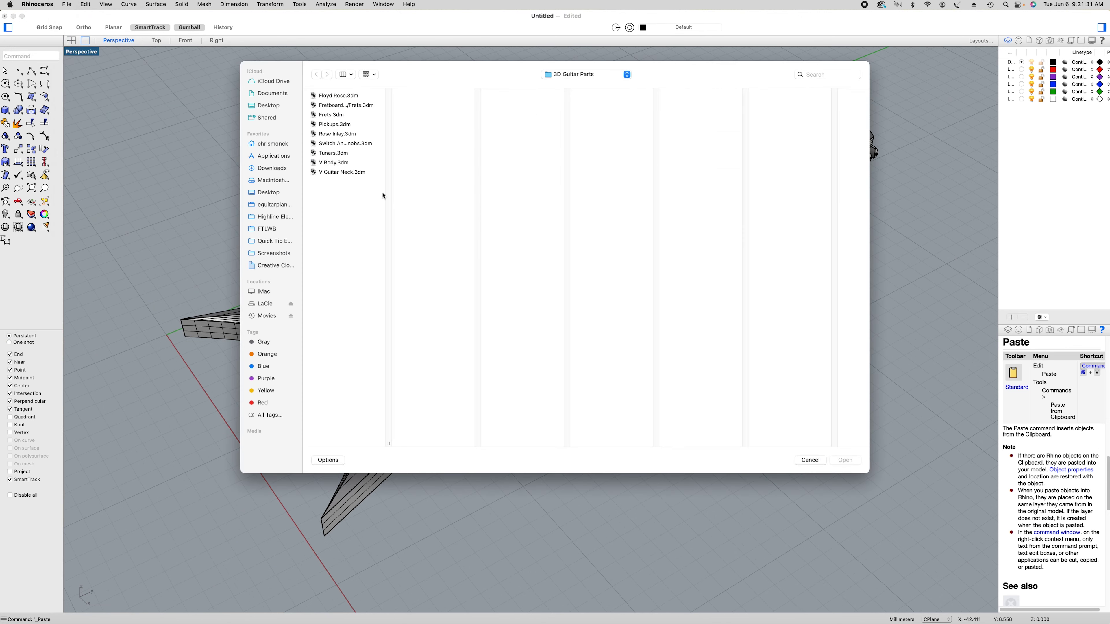
pyautogui.click(343, 97)
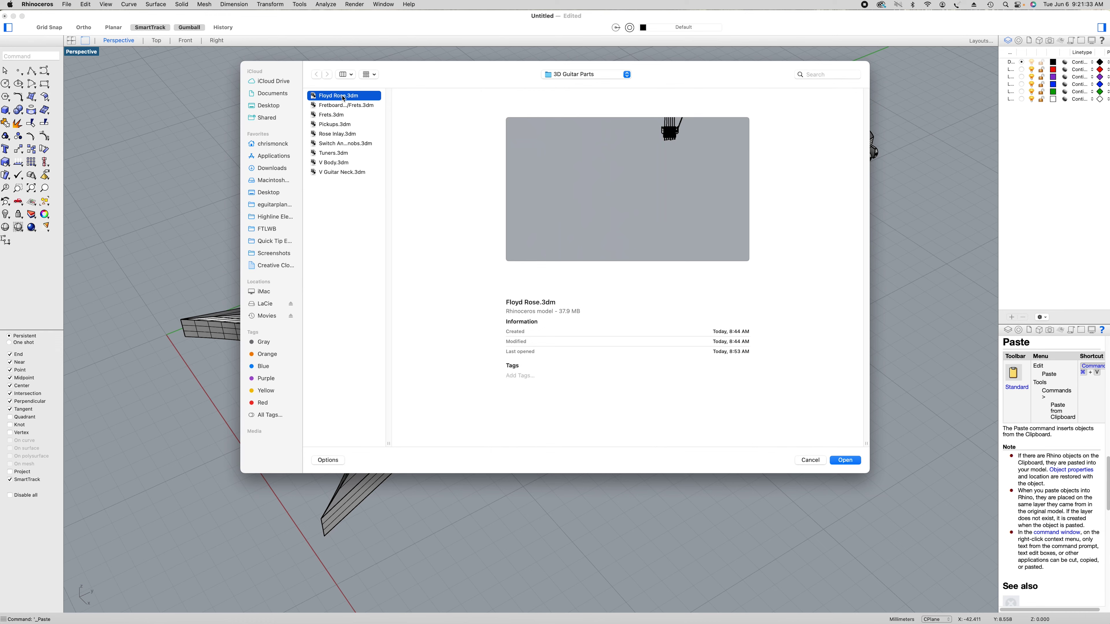
pyautogui.click(841, 462)
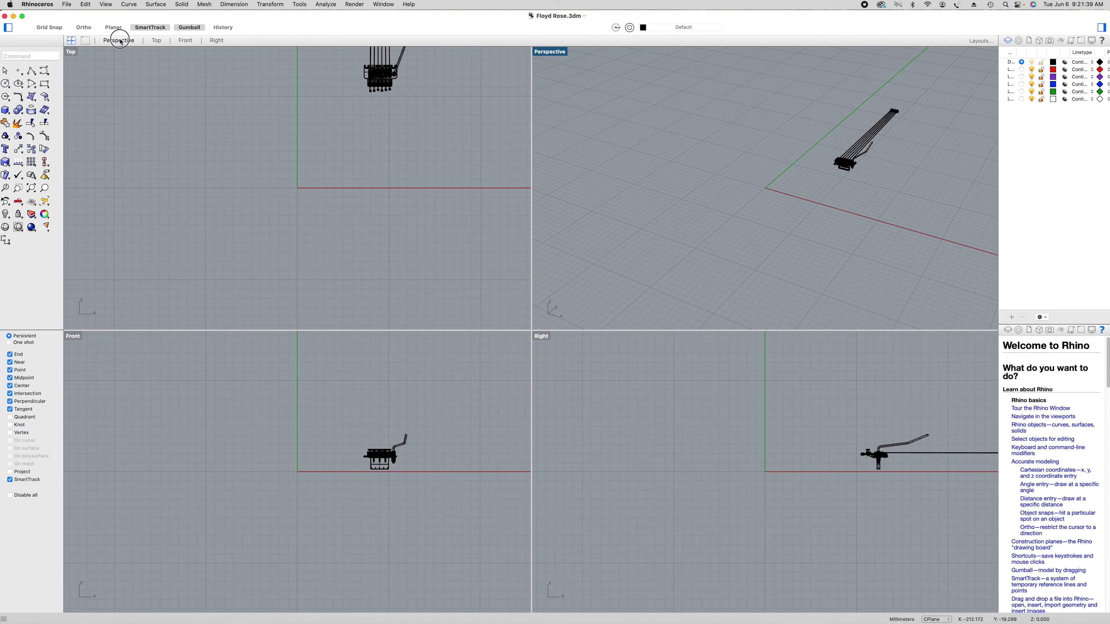
# - Maximise Perspective in Shaded display and recentre the tremolo bridge and six strings
pyautogui.click(118, 40)
pyautogui.moveTo(717, 308); pyautogui.dragTo(498, 419, button='right')
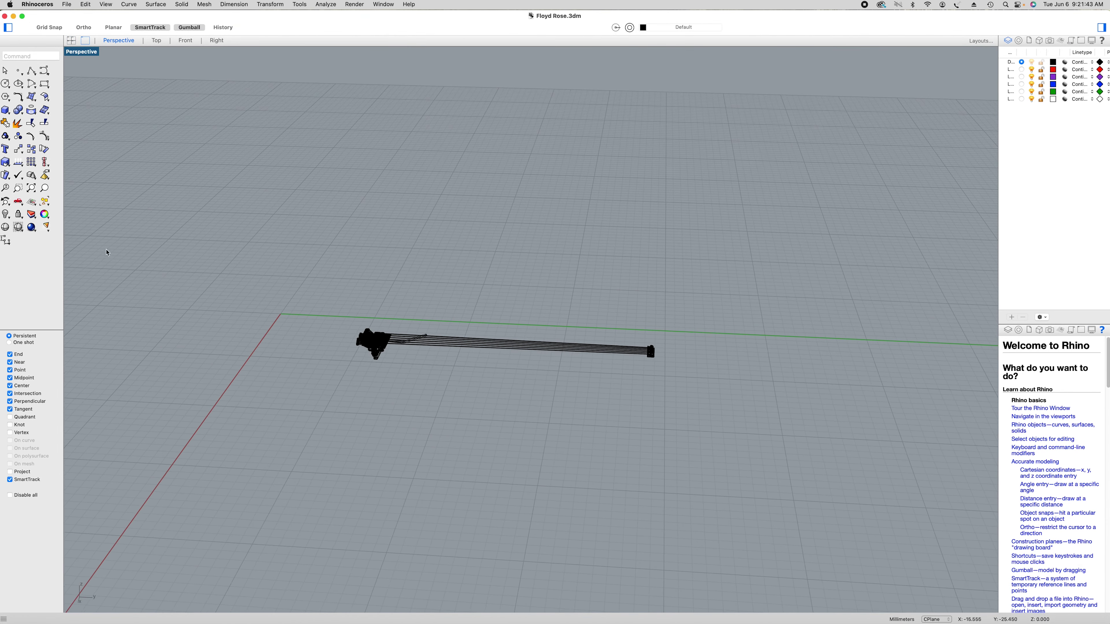
pyautogui.click(18, 226)
pyautogui.moveTo(473, 379)
pyautogui.mouseDown(button='right')
pyautogui.moveTo(459, 377)
pyautogui.moveTo(503, 304)
pyautogui.moveTo(454, 219)
pyautogui.moveTo(492, 226)
pyautogui.mouseUp(button='right')
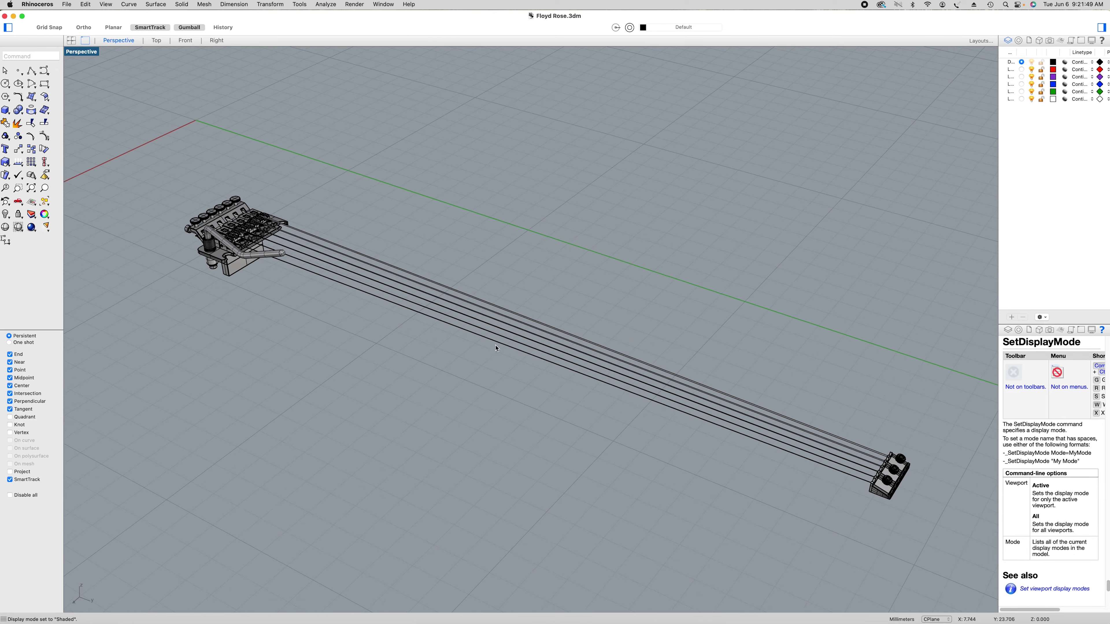
pyautogui.scroll(10, 497, 348)
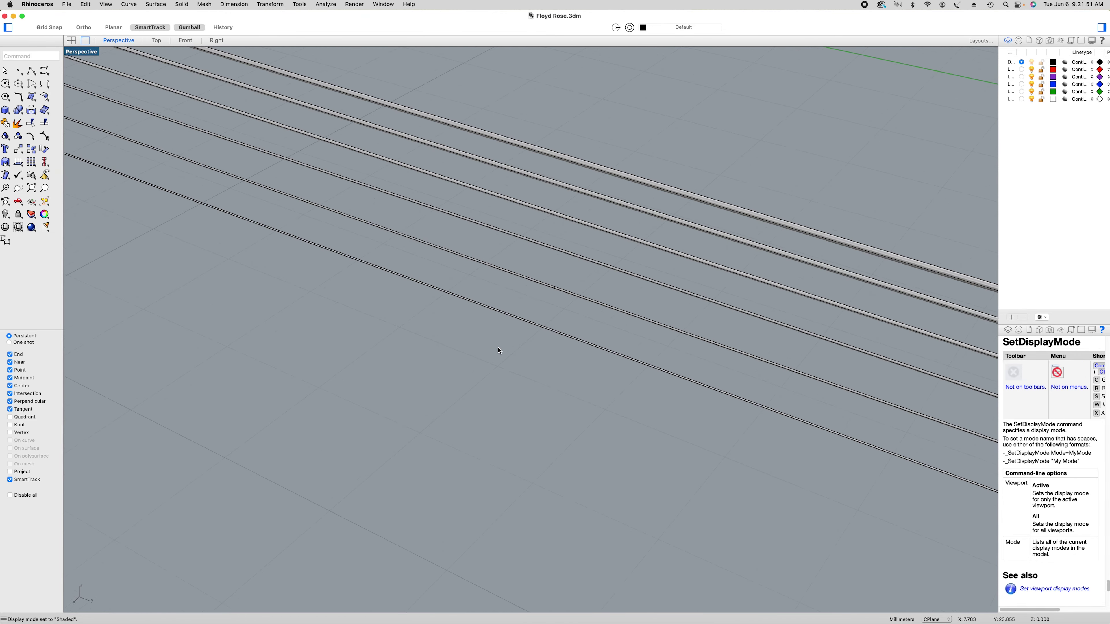
pyautogui.scroll(2, 499, 350)
pyautogui.scroll(-12, 498, 348)
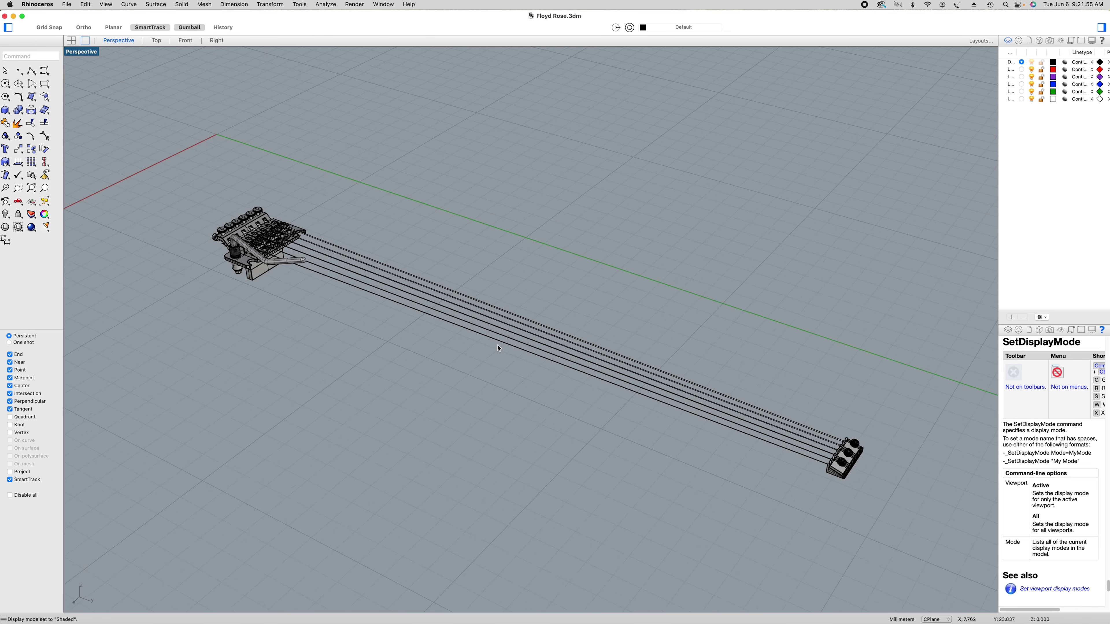
pyautogui.keyDown('shift'); pyautogui.moveTo(566, 241); pyautogui.dragTo(533, 252, button='right'); pyautogui.keyUp('shift')
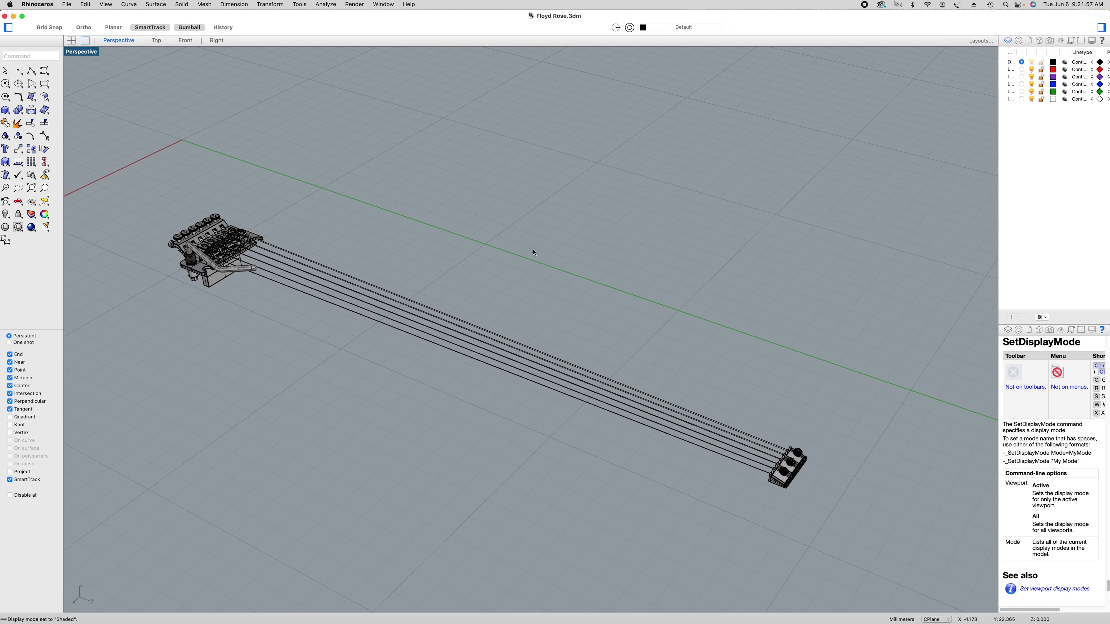
# - Select all of the Floyd Rose bridge and strings and copy them
pyautogui.press('super+a')
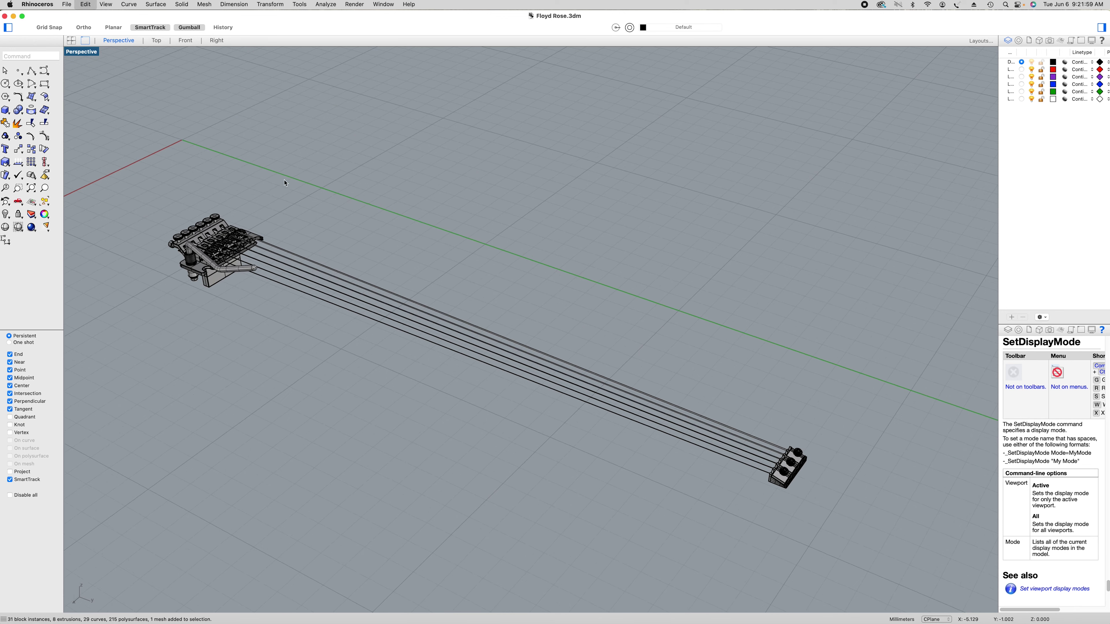
pyautogui.click(83, 5)
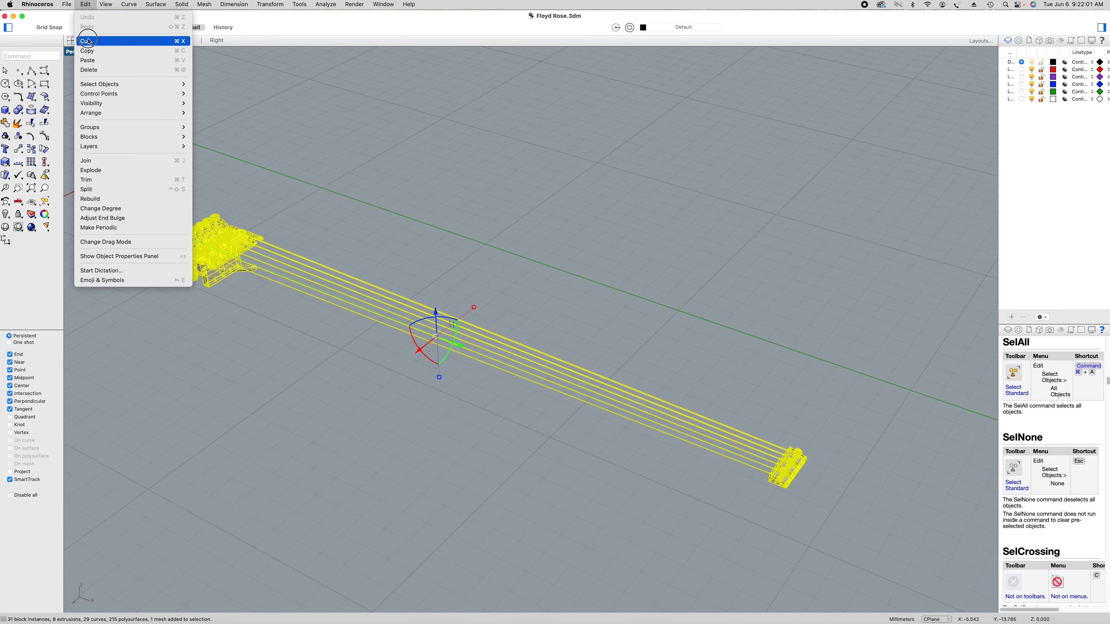
pyautogui.click(87, 45)
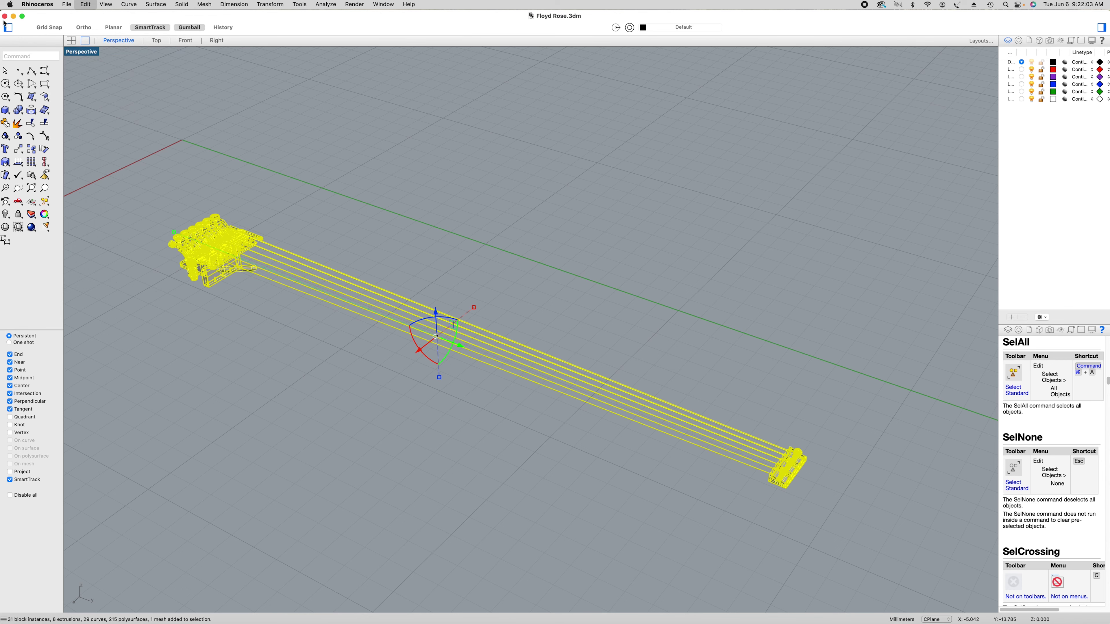
pyautogui.press('super+c')
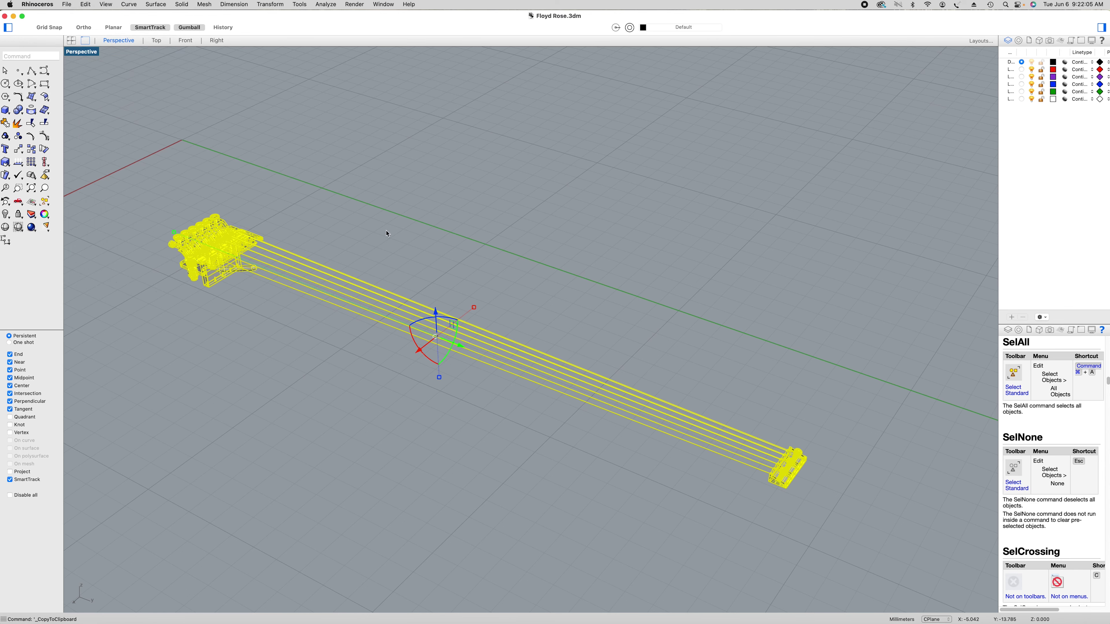
# - Paste the bridge and strings onto the Untitled guitar, deselect, and look low along it
pyautogui.press('super+grave')
pyautogui.press('super+v')
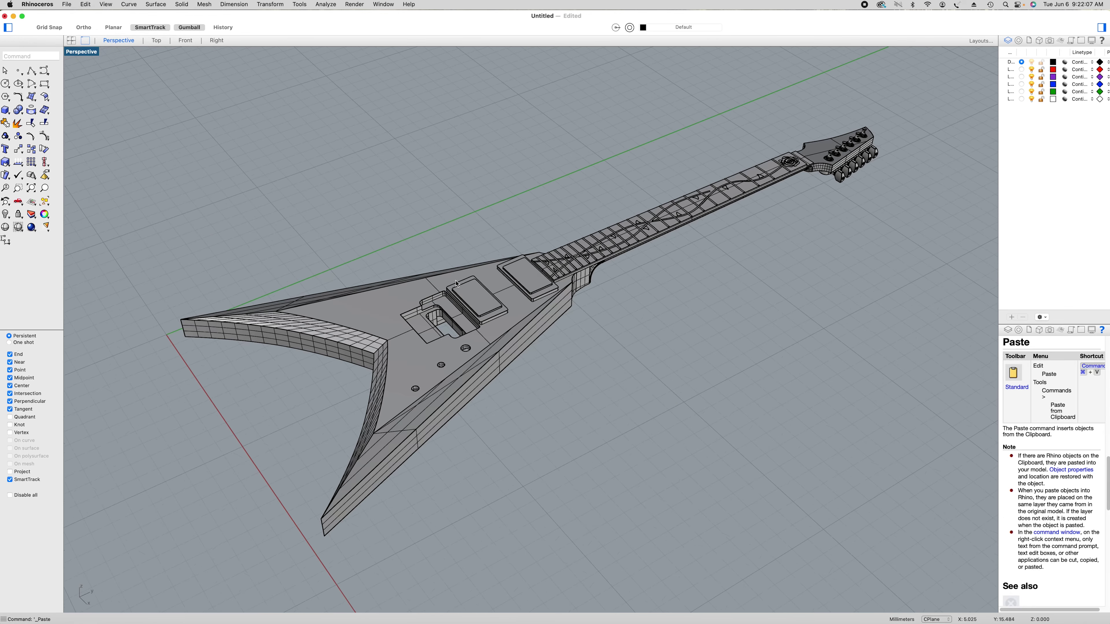
pyautogui.scroll(3, 916, 121)
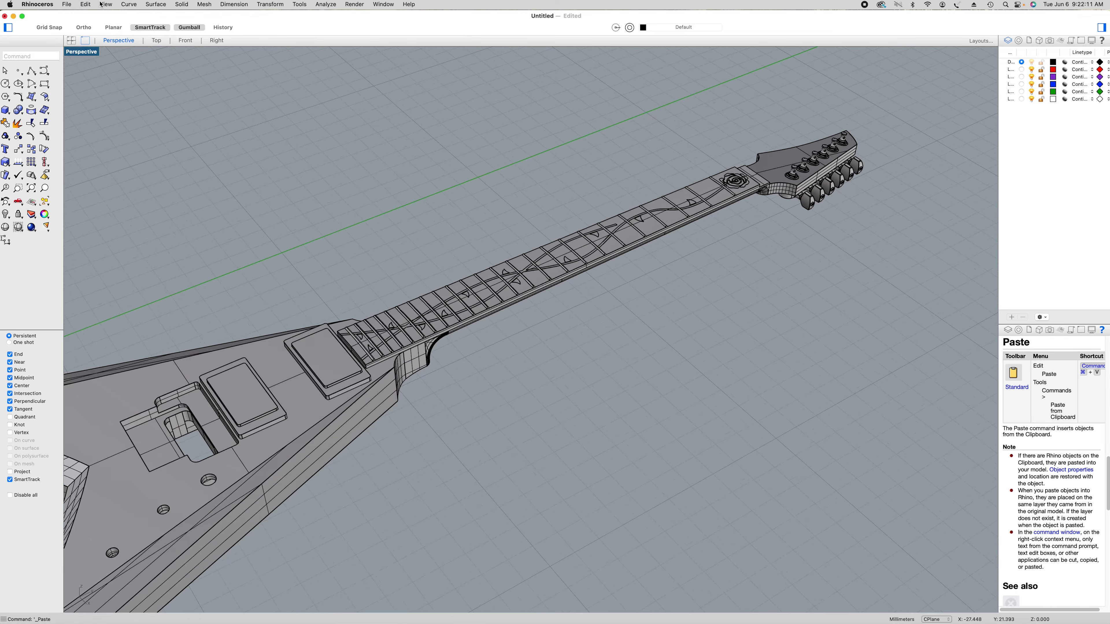
pyautogui.click(87, 5)
pyautogui.click(94, 57)
pyautogui.click(534, 402)
pyautogui.scroll(-3, 542, 378)
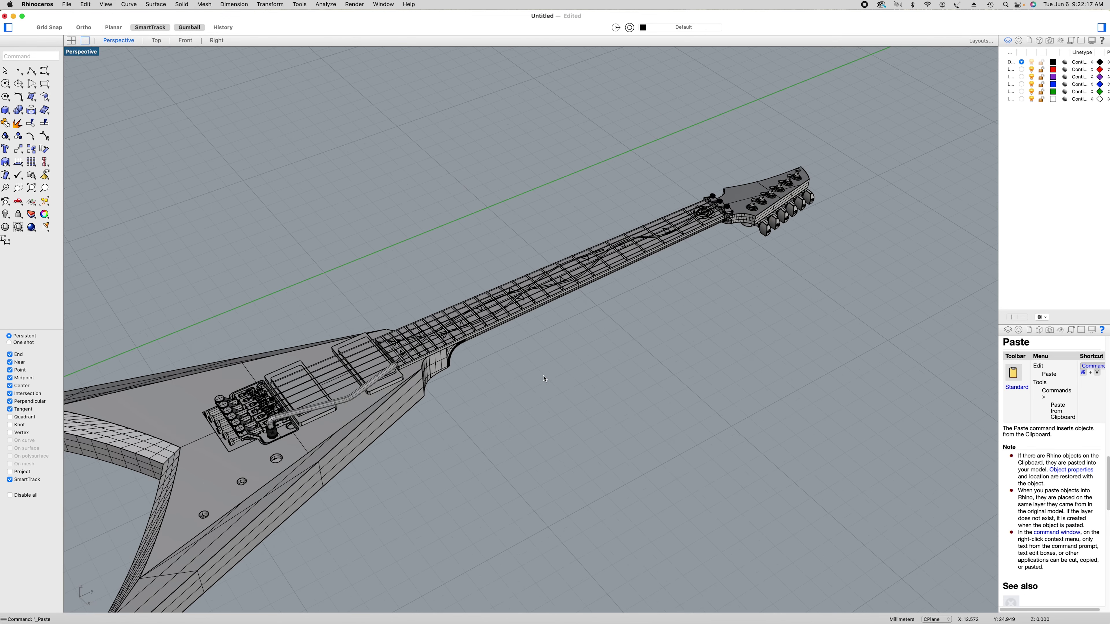
pyautogui.scroll(10, 531, 400)
pyautogui.moveTo(529, 398); pyautogui.dragTo(665, 304, button='right')
pyautogui.scroll(-2, 665, 305)
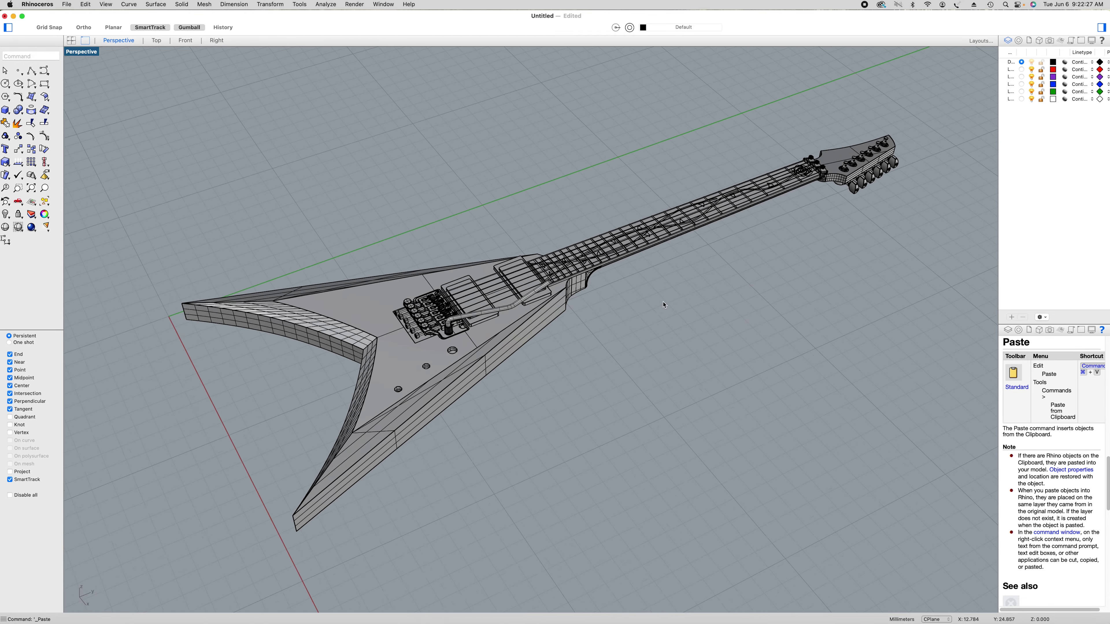
# - Open the Switch And Knobs.3dm model file
pyautogui.click(67, 4)
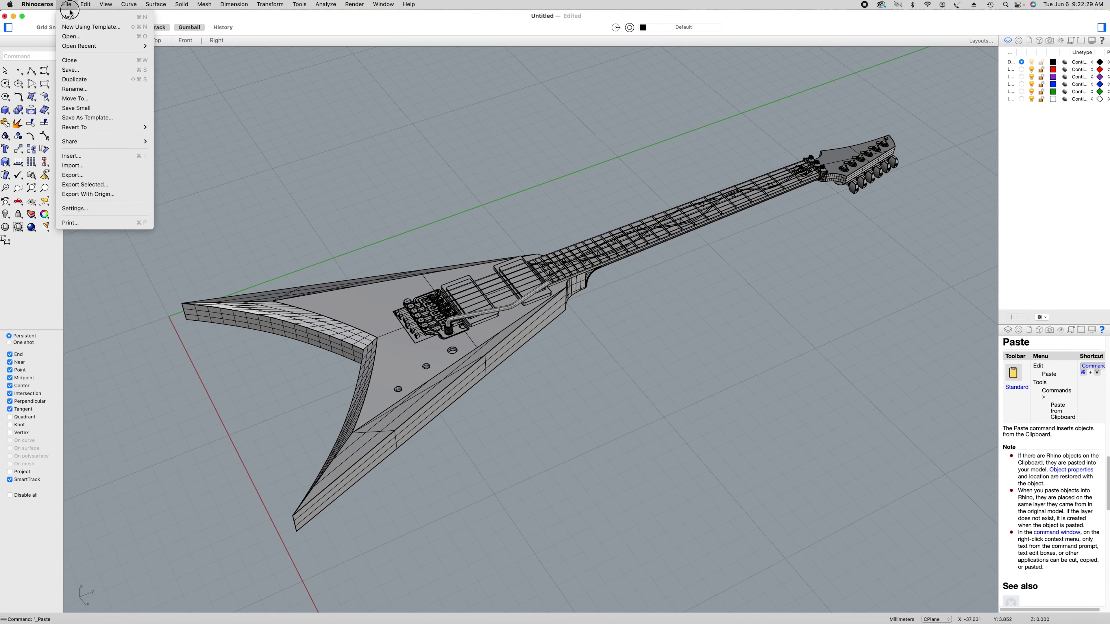
pyautogui.click(516, 252)
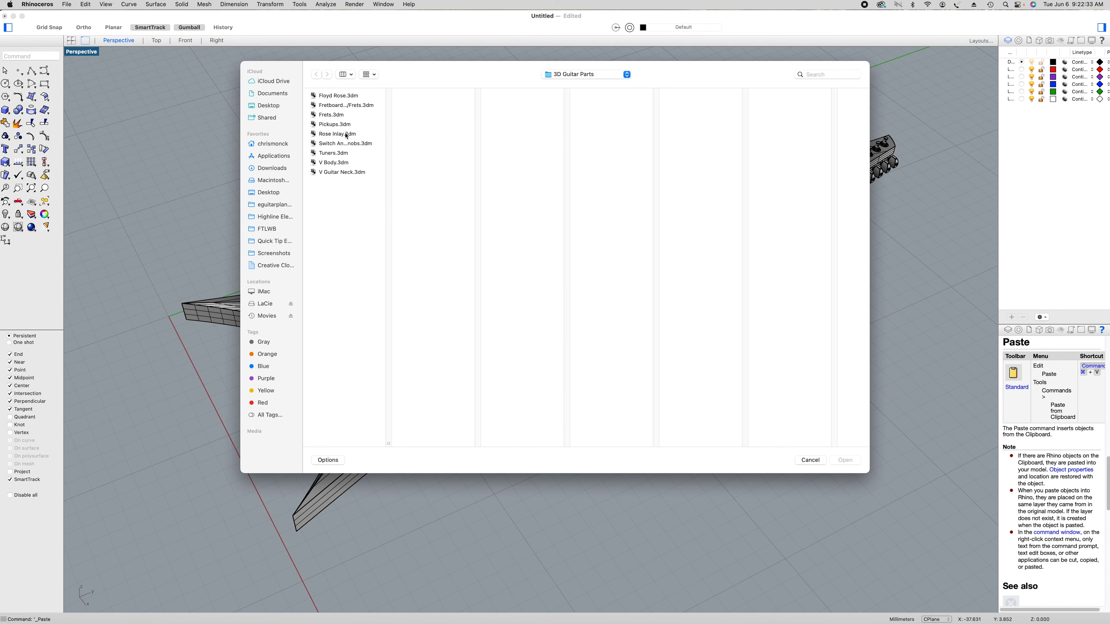
pyautogui.click(346, 145)
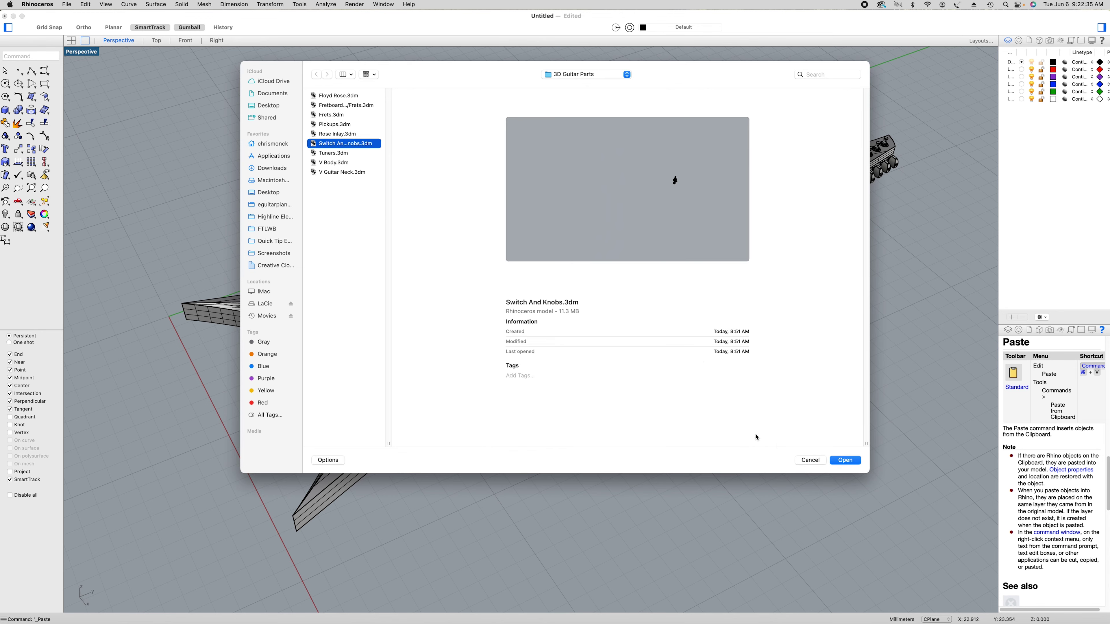
pyautogui.click(845, 461)
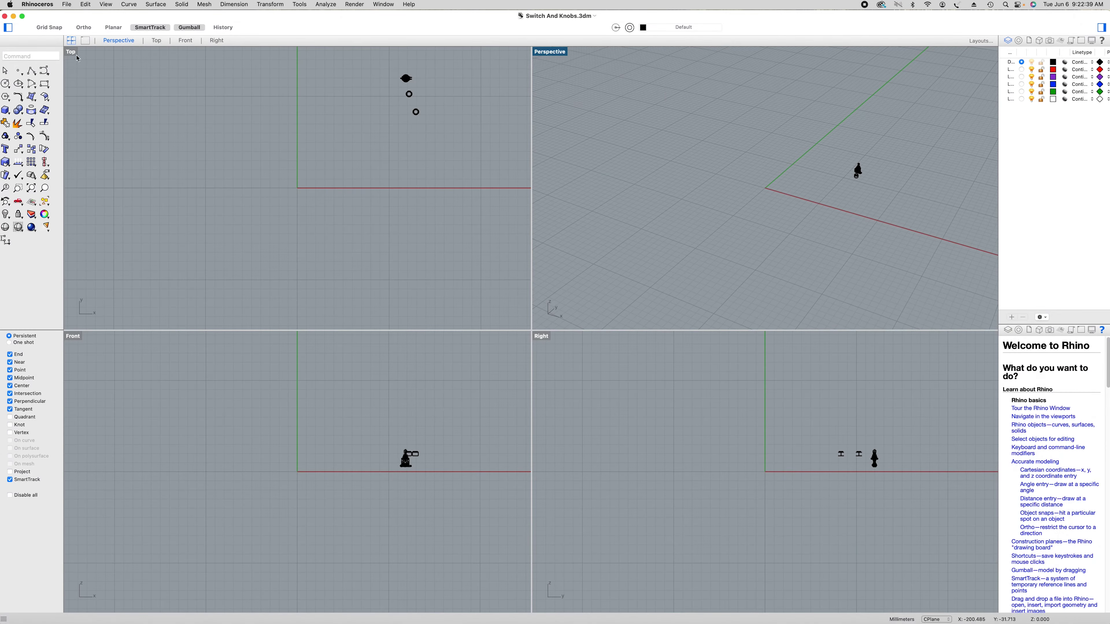
# - Maximise Perspective in Shaded display and window-select both knobs and the toggle switch
pyautogui.click(114, 41)
pyautogui.scroll(10, 369, 288)
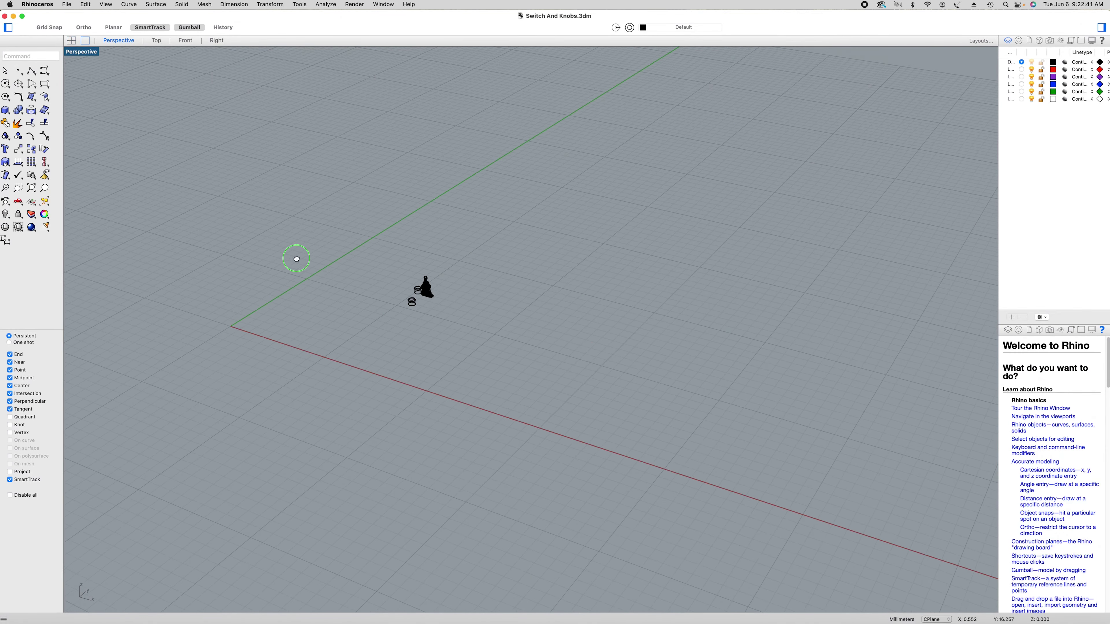
pyautogui.scroll(2, 369, 289)
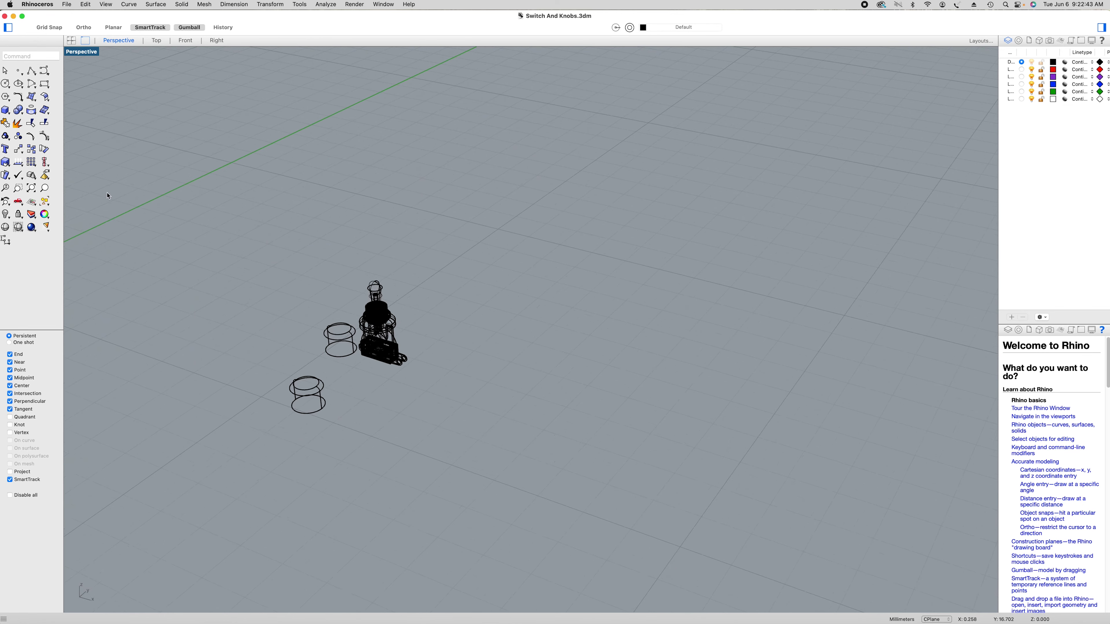
pyautogui.click(22, 227)
pyautogui.moveTo(196, 276); pyautogui.dragTo(213, 300, button='right')
pyautogui.moveTo(405, 323); pyautogui.dragTo(620, 425)
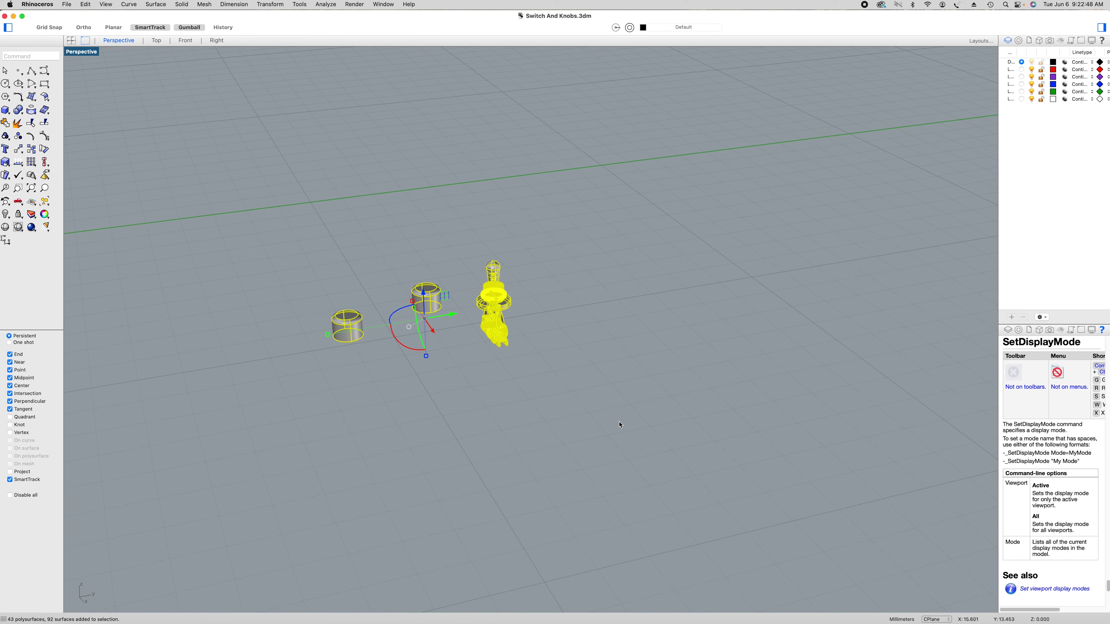
# - Copy the knobs and toggle switch and return to the Untitled guitar window
pyautogui.click(83, 2)
pyautogui.click(51, 12)
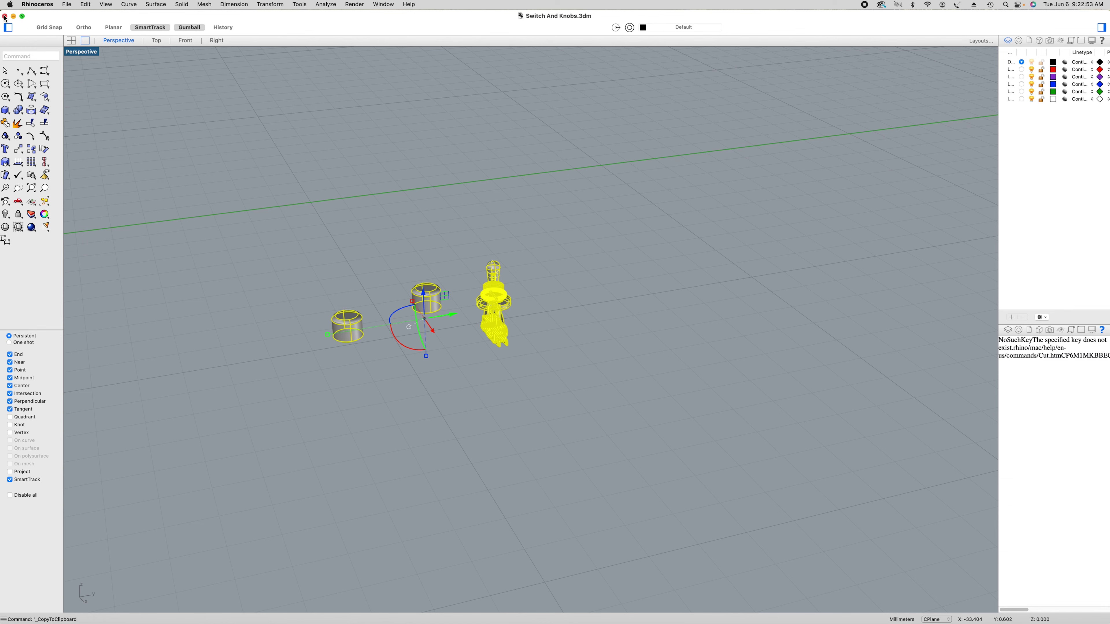
pyautogui.press('super+grave')
pyautogui.press('super+v')
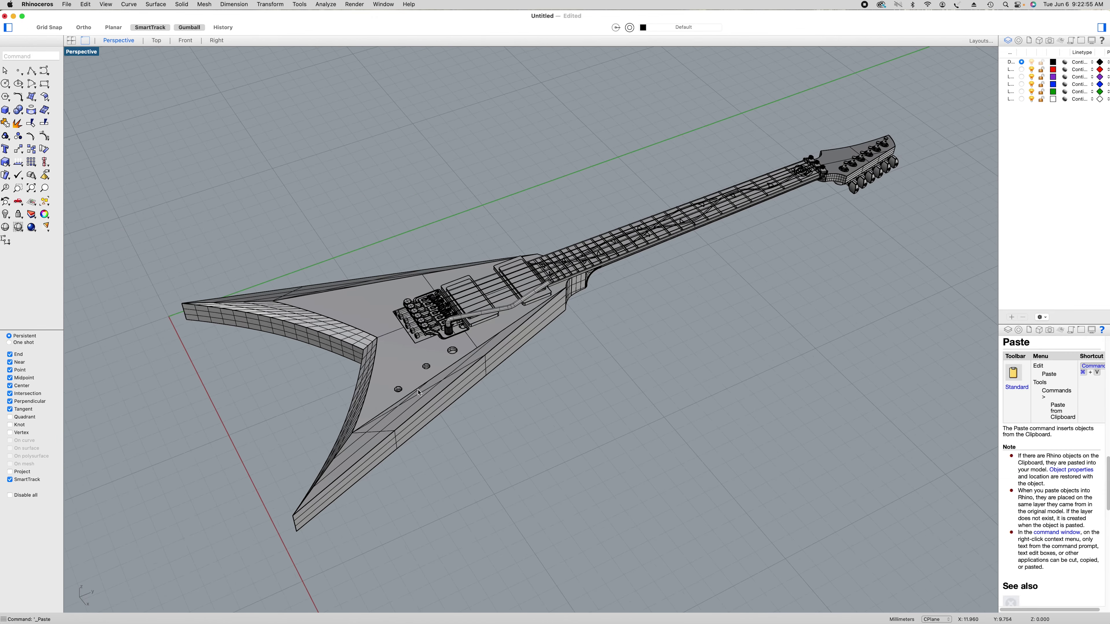
# - Paste the knobs and switch onto the V body, deselect, and check the control cavity from underneath
pyautogui.scroll(5, 418, 392)
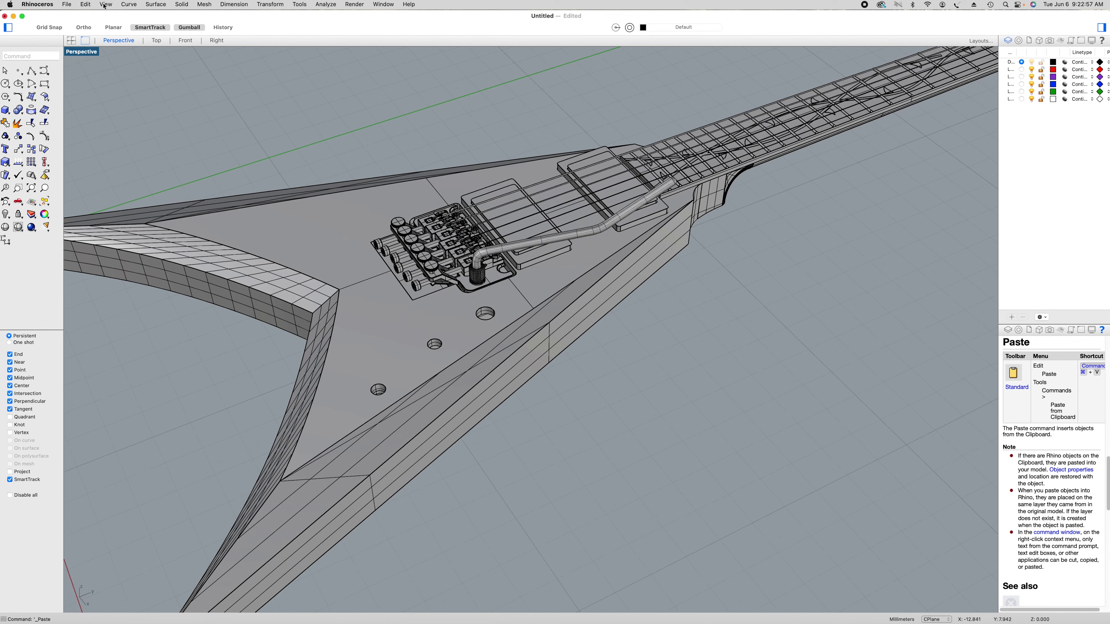
pyautogui.click(85, 4)
pyautogui.click(99, 59)
pyautogui.click(617, 388)
pyautogui.scroll(-5, 618, 390)
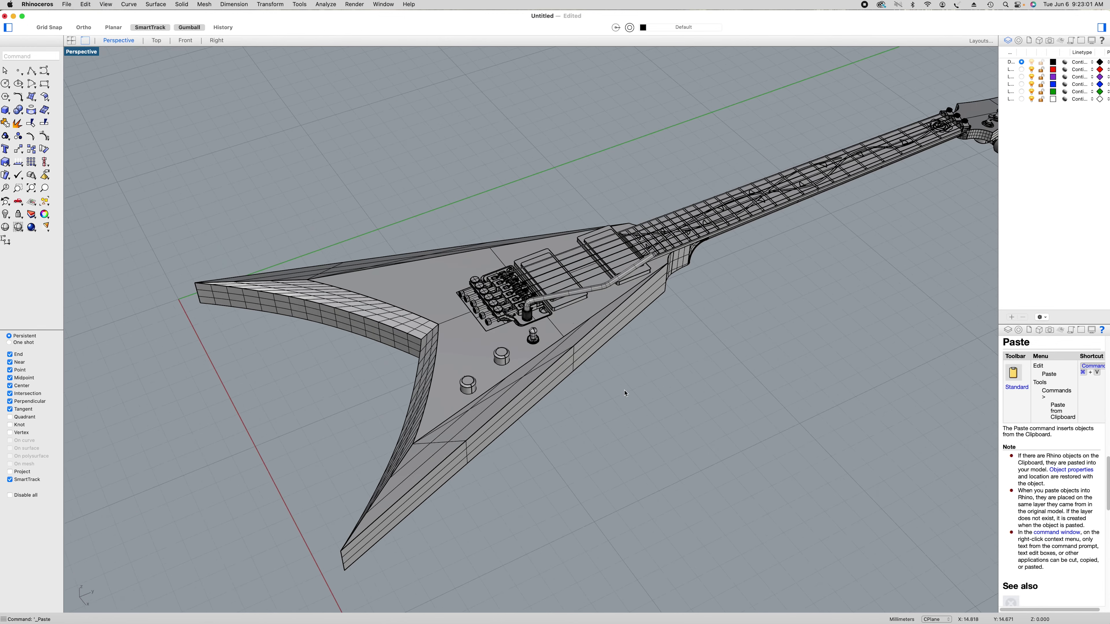
pyautogui.hscroll(5, 590, 461)
pyautogui.scroll(10, 568, 394)
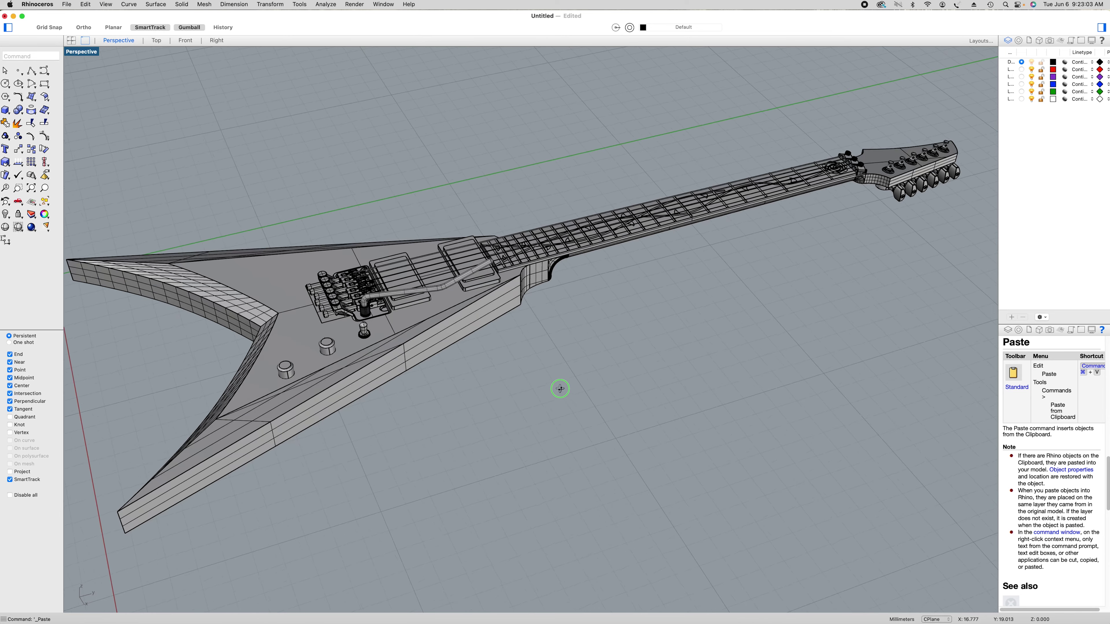
pyautogui.moveTo(544, 429); pyautogui.dragTo(494, 423, button='right')
pyautogui.scroll(6, 540, 270)
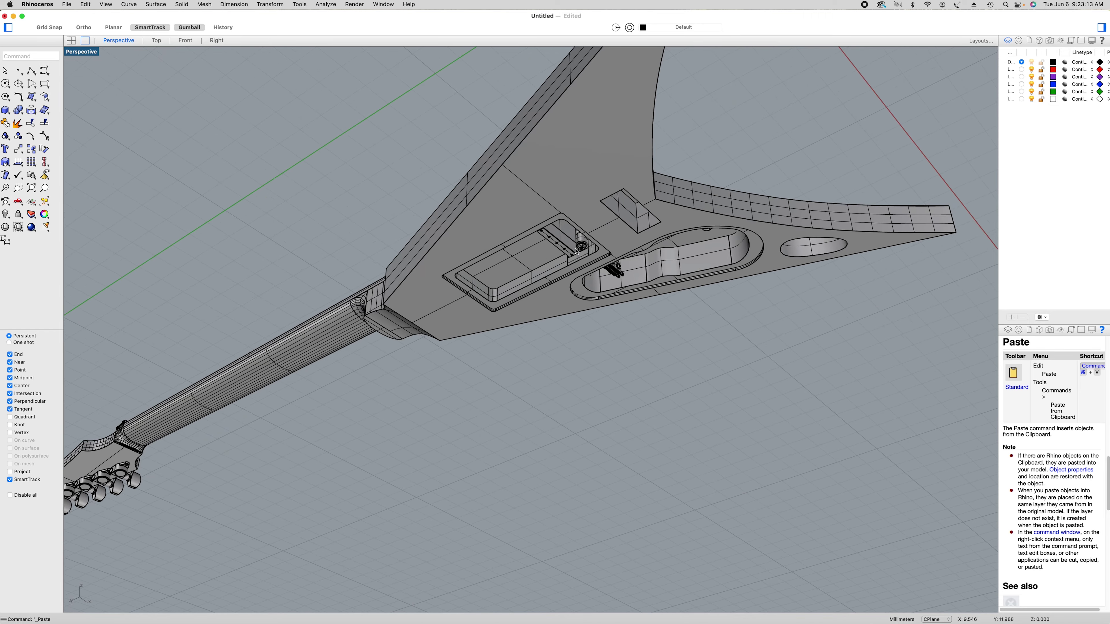
pyautogui.scroll(-5, 533, 271)
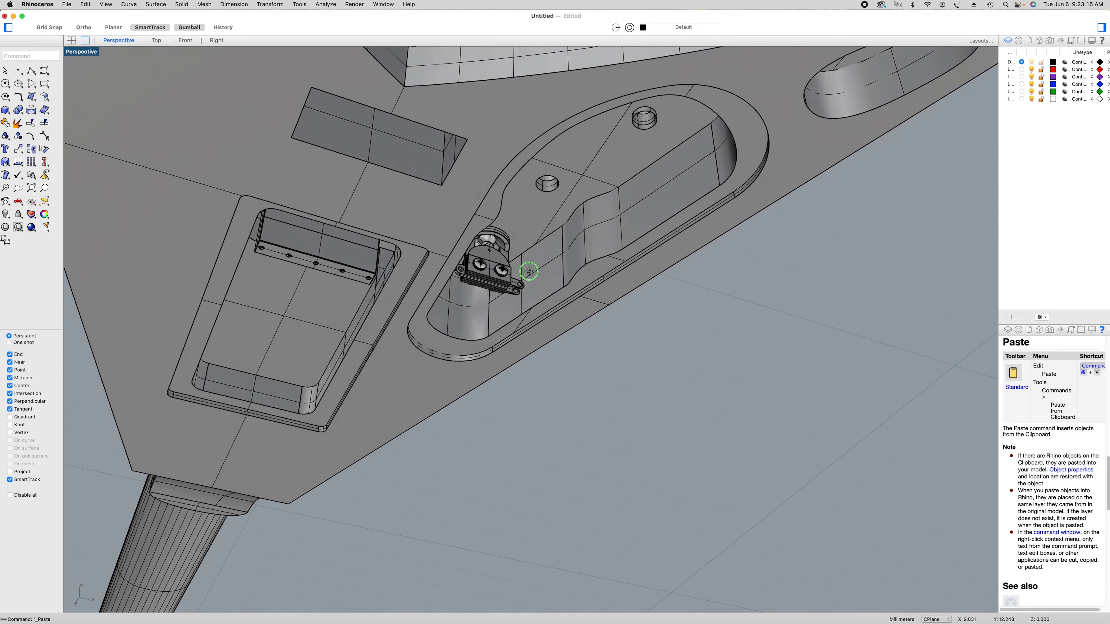
pyautogui.moveTo(525, 273); pyautogui.dragTo(556, 418, button='right')
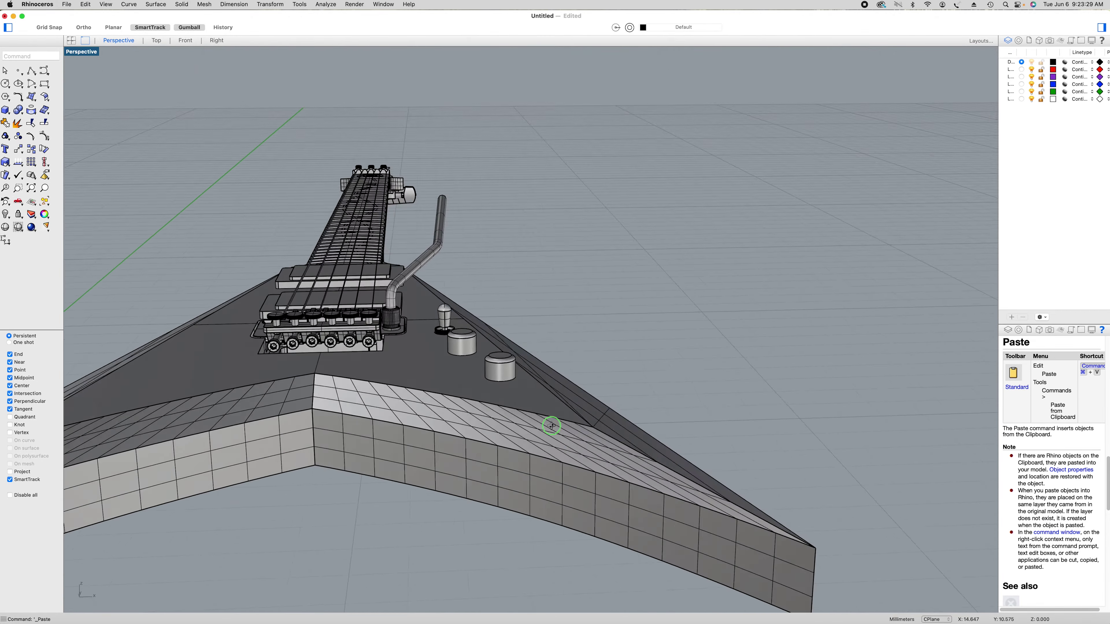
pyautogui.hscroll(10, 543, 433)
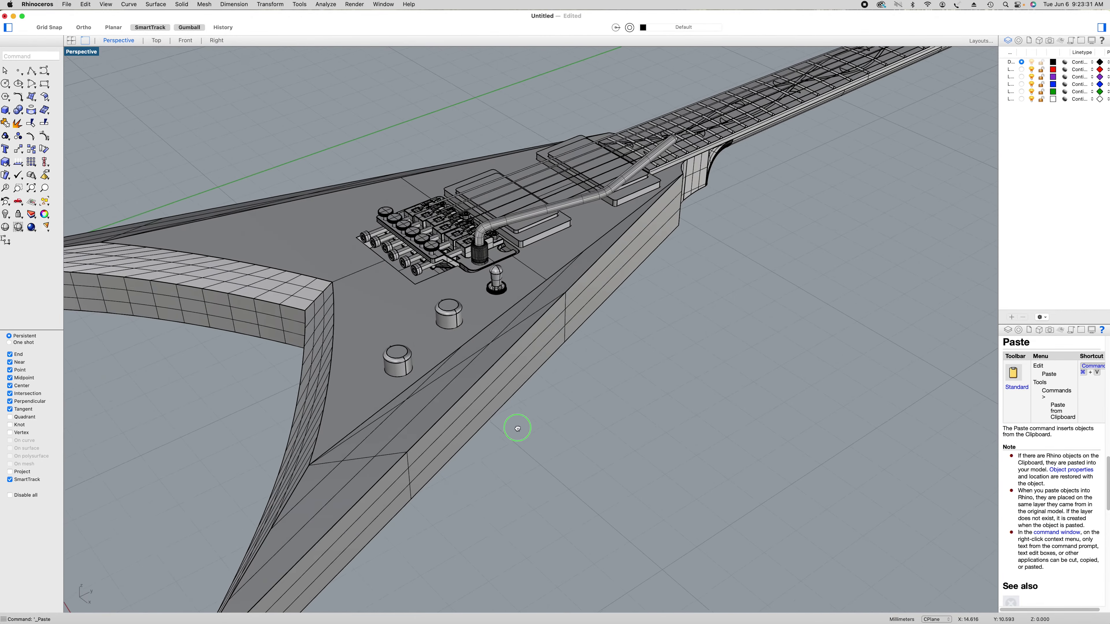
pyautogui.scroll(-10, 517, 428)
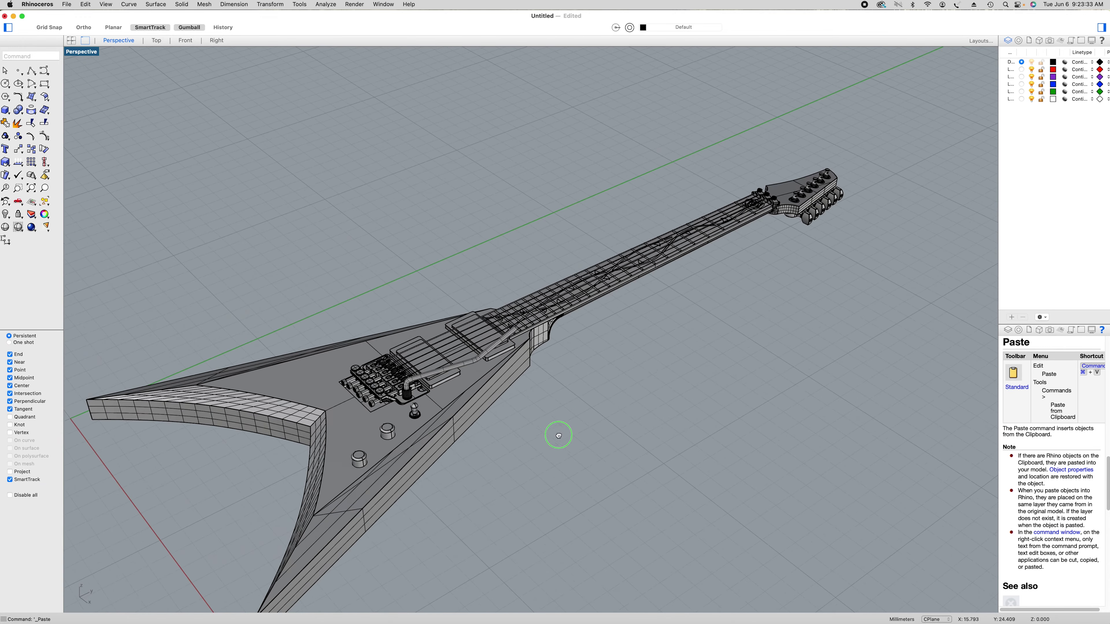
pyautogui.keyDown('shift'); pyautogui.moveTo(558, 436); pyautogui.dragTo(425, 526, button='right'); pyautogui.keyUp('shift')
pyautogui.scroll(15, 672, 266)
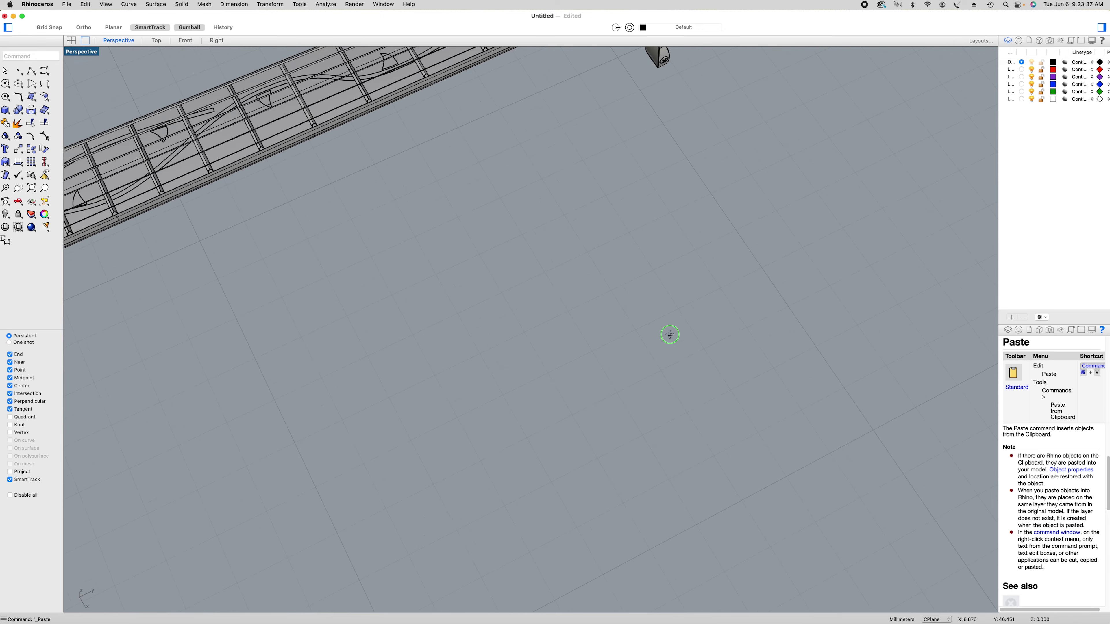
pyautogui.keyDown('shift'); pyautogui.moveTo(669, 333); pyautogui.dragTo(640, 544, button='right'); pyautogui.keyUp('shift')
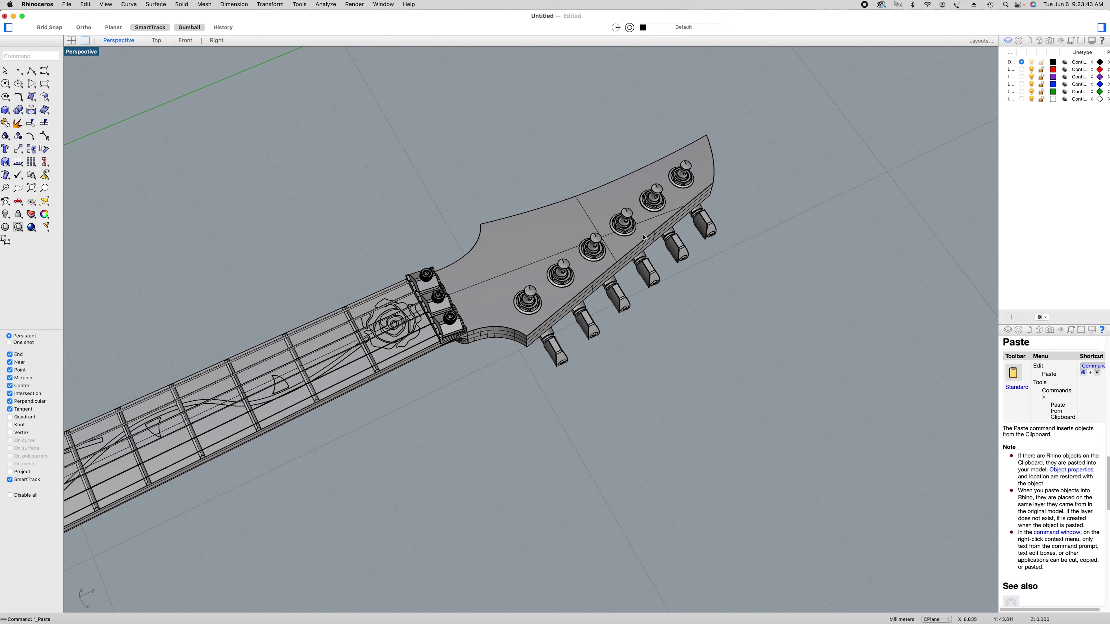
# - Orbit the guitar down to a low, side-on view along the neck and headstock
pyautogui.moveTo(710, 194); pyautogui.dragTo(656, 435, button='right')
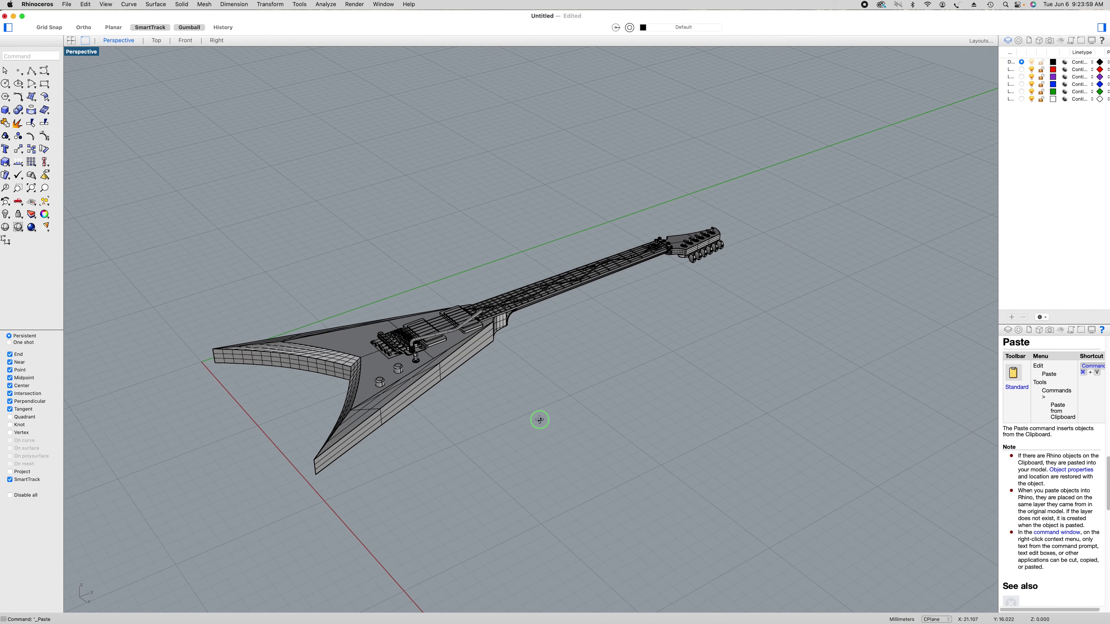
pyautogui.moveTo(539, 420); pyautogui.dragTo(562, 347, button='right')
pyautogui.moveTo(572, 281); pyautogui.dragTo(499, 249, button='right')
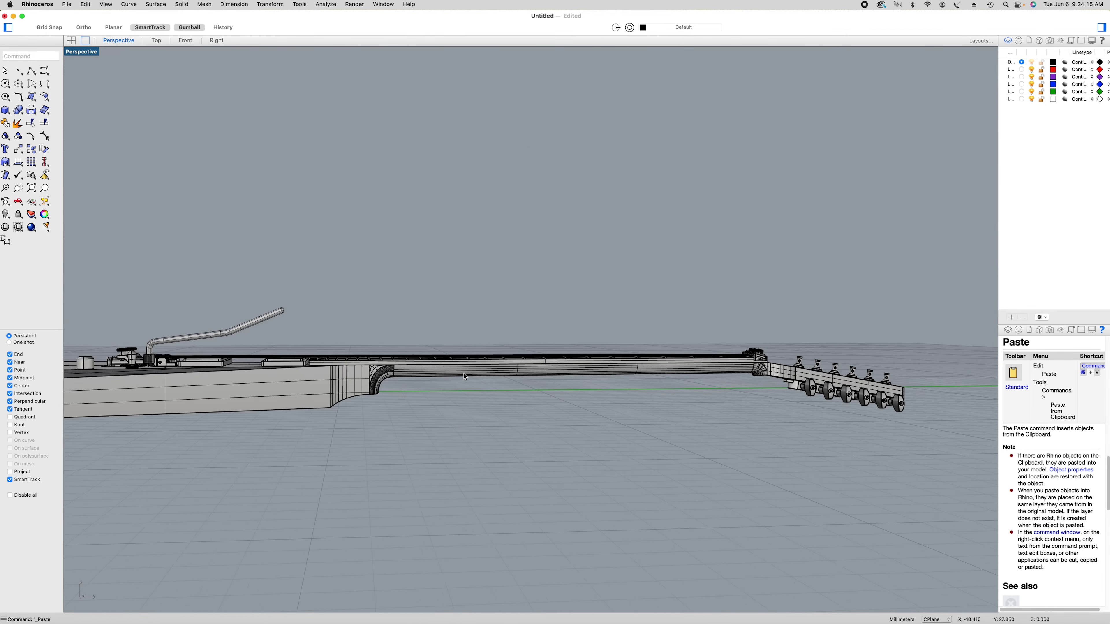
# - Zoom on the neck and check string height over the frets in the Right view
pyautogui.scroll(5, 465, 376)
pyautogui.moveTo(460, 371); pyautogui.dragTo(480, 342, button='right')
pyautogui.scroll(5, 480, 342)
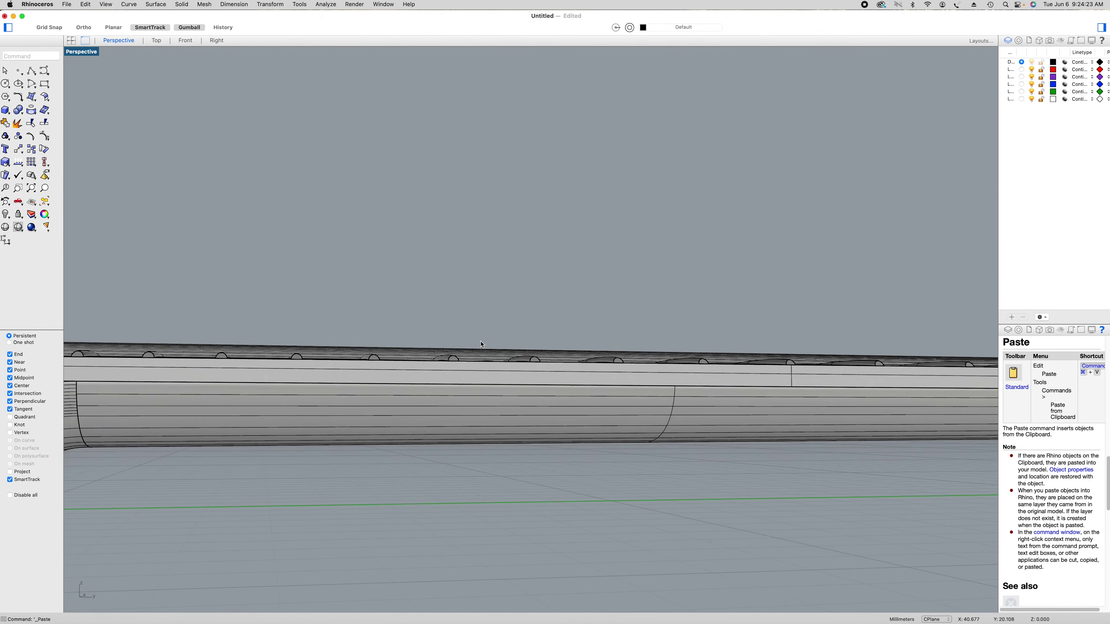
pyautogui.moveTo(497, 300); pyautogui.dragTo(520, 340, button='right')
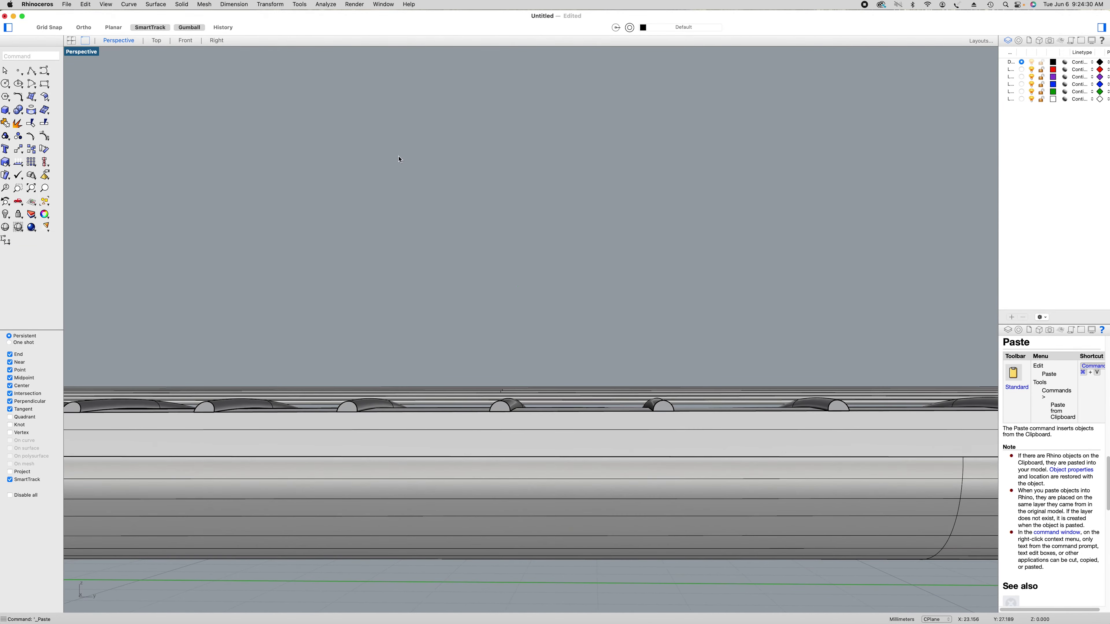
pyautogui.click(217, 40)
pyautogui.moveTo(693, 383); pyautogui.dragTo(274, 435, button='right')
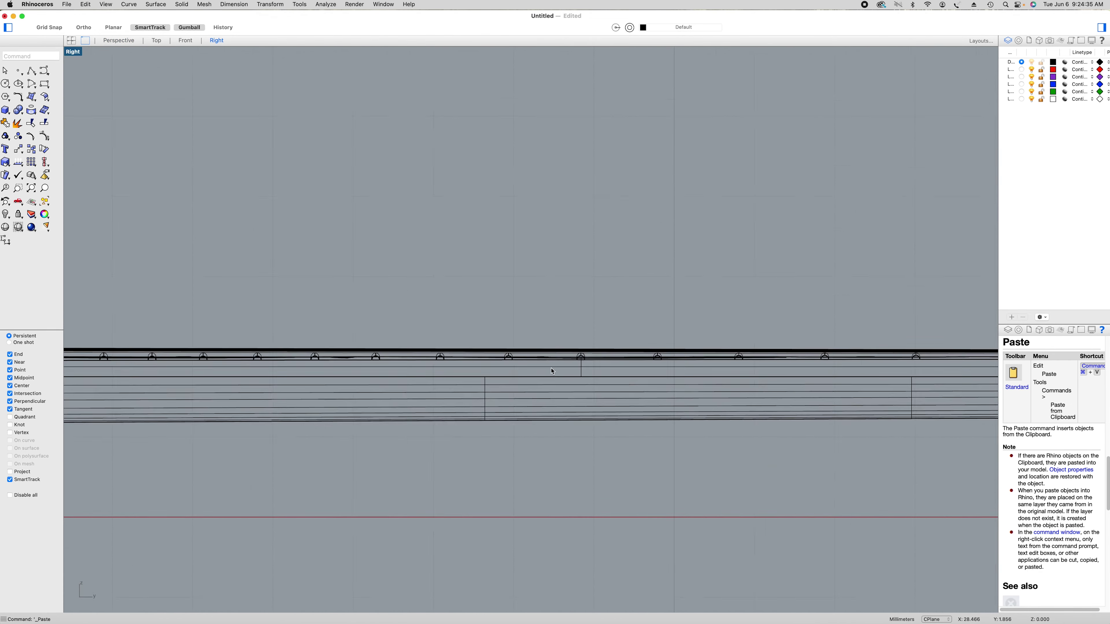
pyautogui.scroll(10, 405, 335)
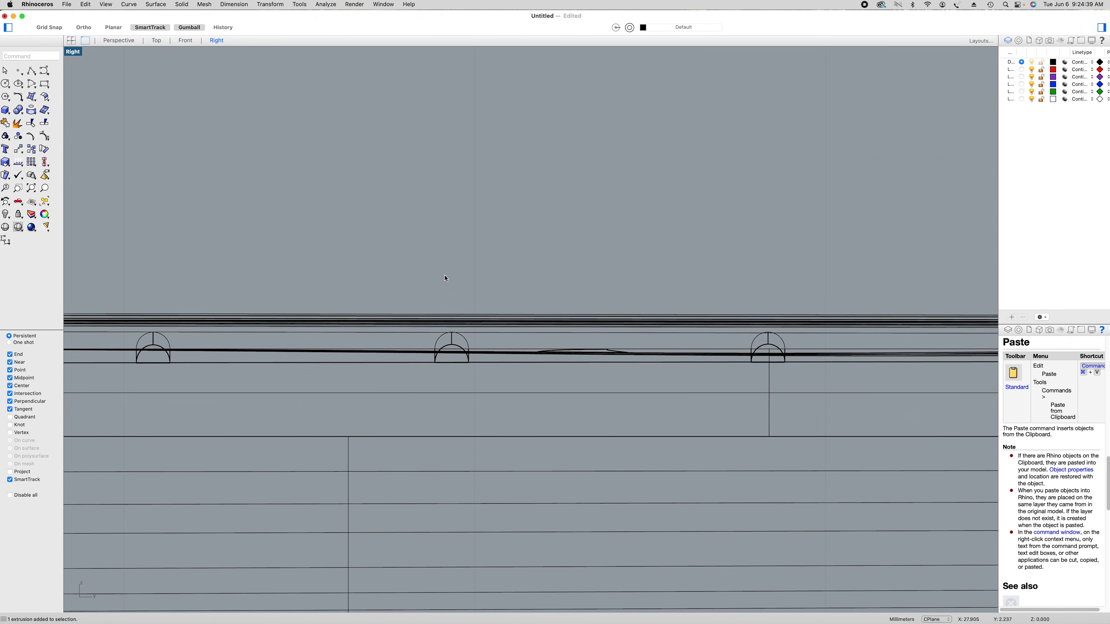
pyautogui.scroll(3, 463, 333)
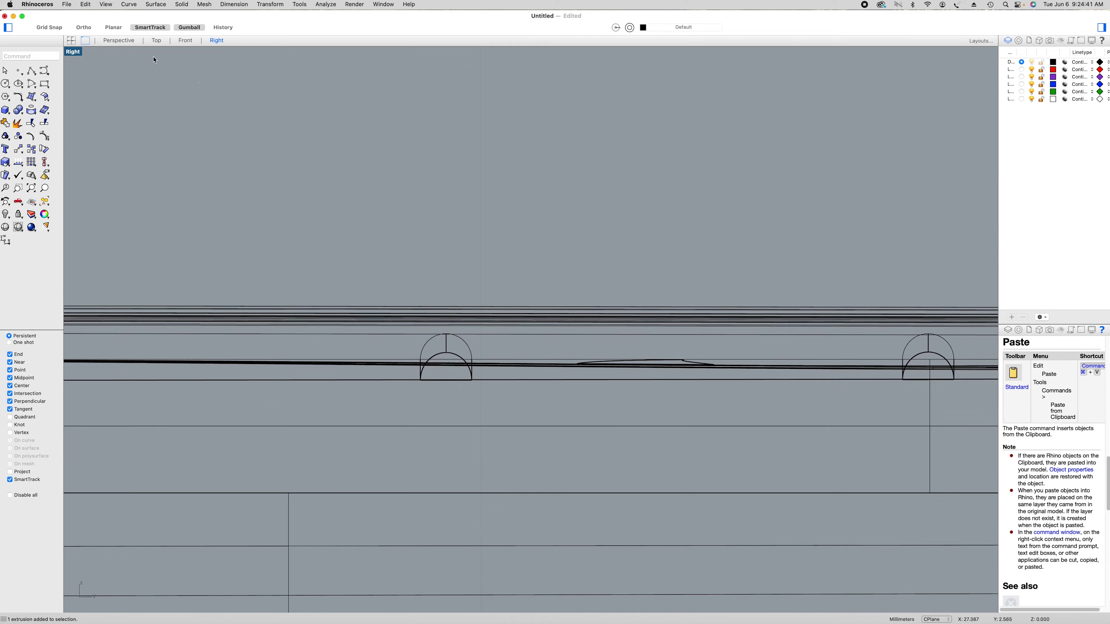
# - Back in Perspective, orbit and zoom out to show the whole neck and headstock
pyautogui.click(117, 41)
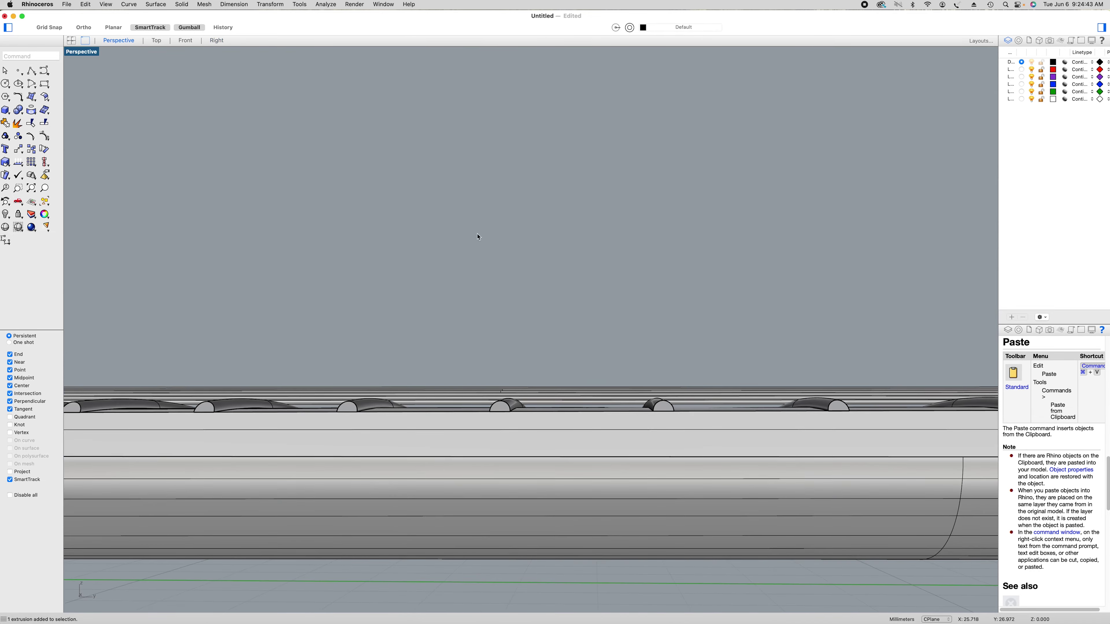
pyautogui.moveTo(478, 235)
pyautogui.mouseDown(button='right')
pyautogui.moveTo(503, 266)
pyautogui.moveTo(480, 268)
pyautogui.moveTo(480, 251)
pyautogui.moveTo(488, 280)
pyautogui.mouseUp(button='right')
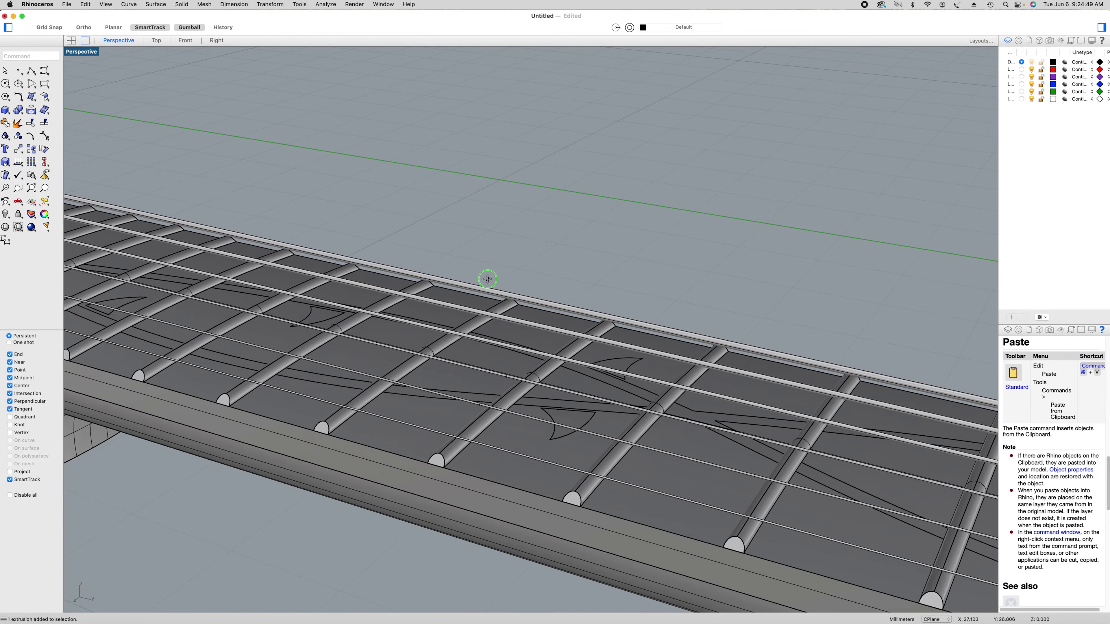
pyautogui.scroll(-10, 594, 314)
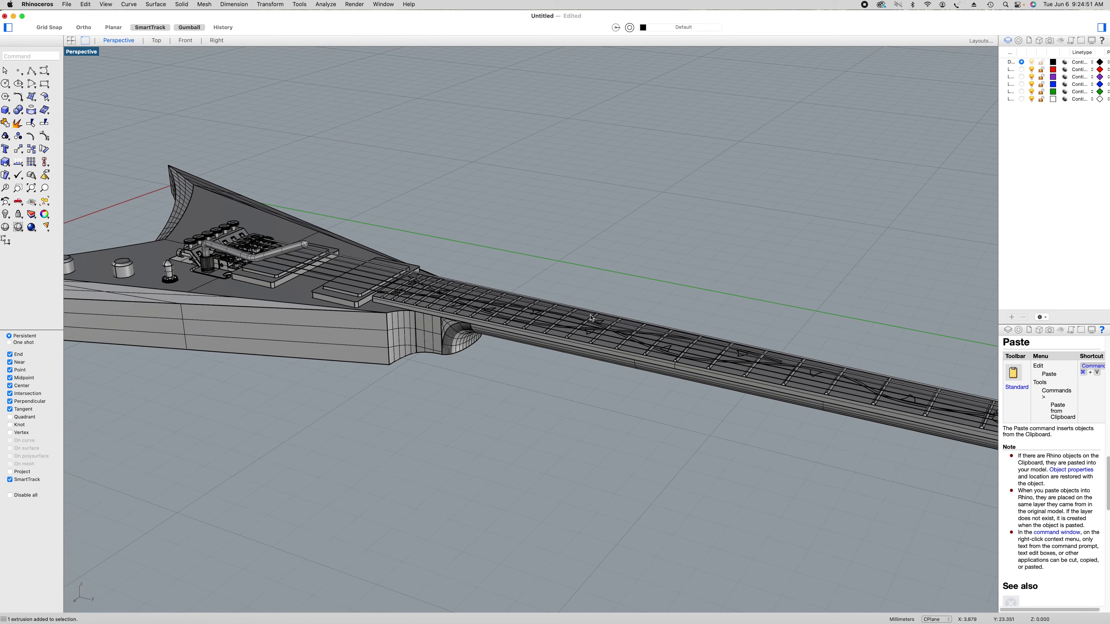
pyautogui.moveTo(538, 400); pyautogui.dragTo(625, 337, button='right')
pyautogui.scroll(-10, 629, 342)
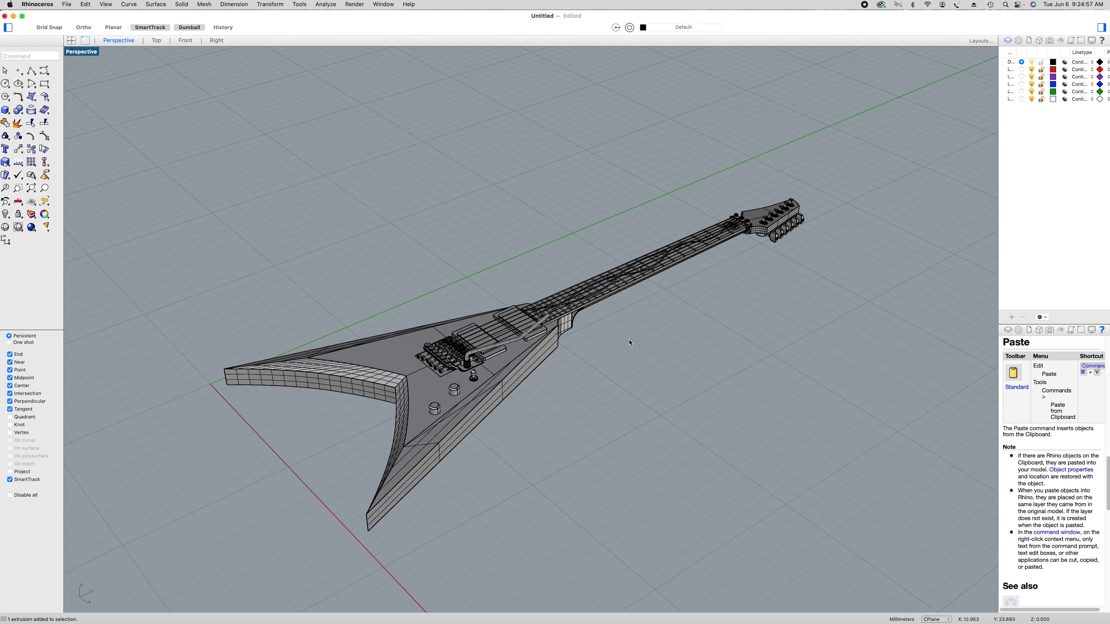
pyautogui.hscroll(3, 593, 324)
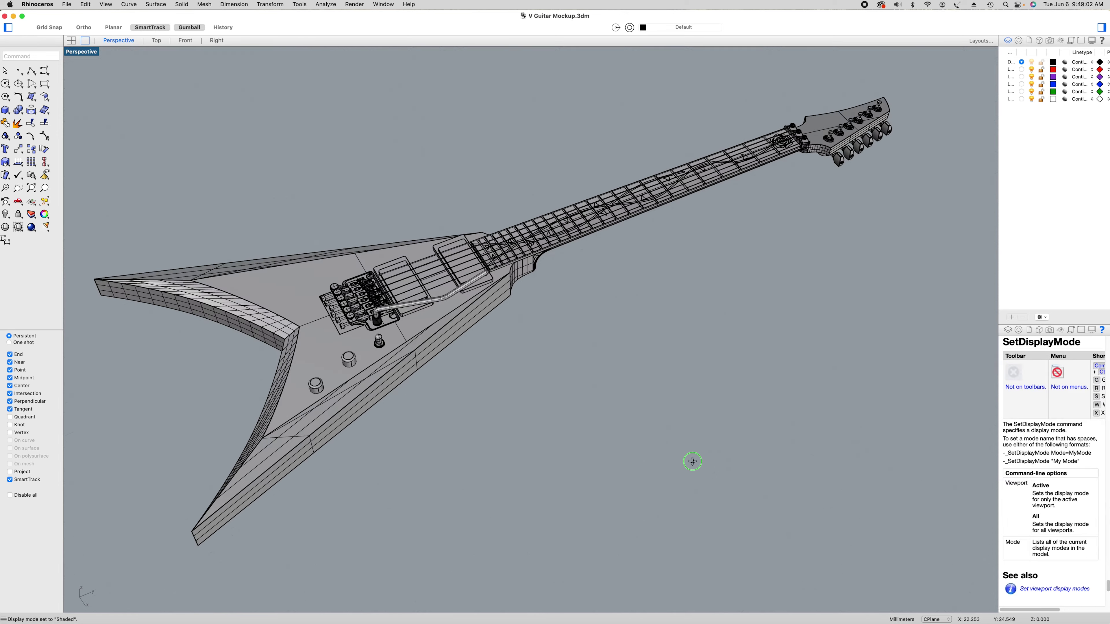
pyautogui.hscroll(3, 692, 461)
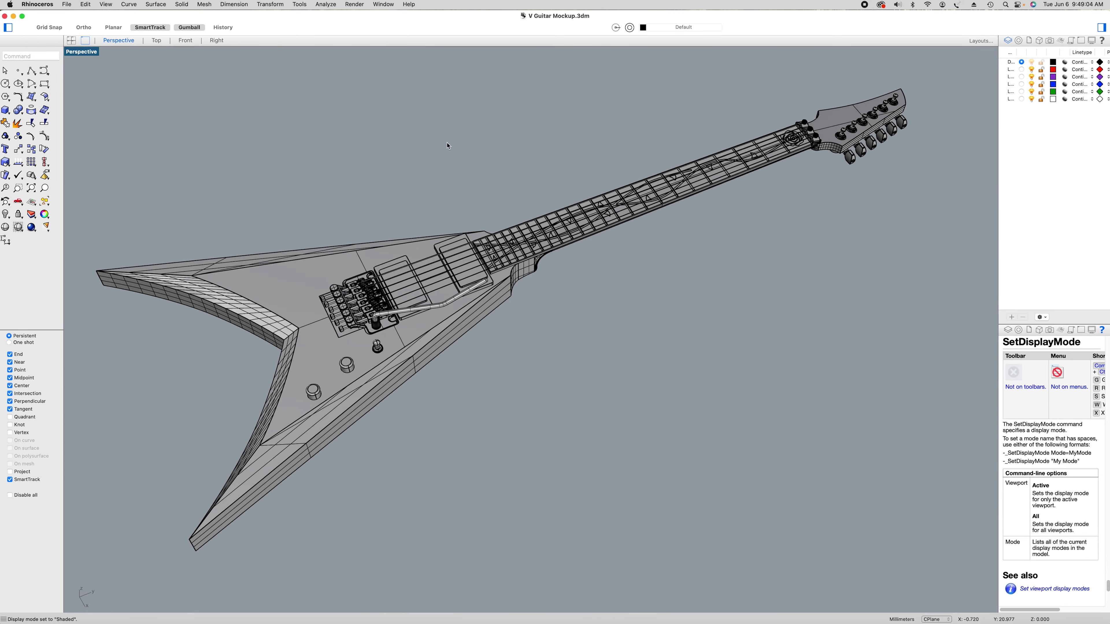
pyautogui.click(355, 4)
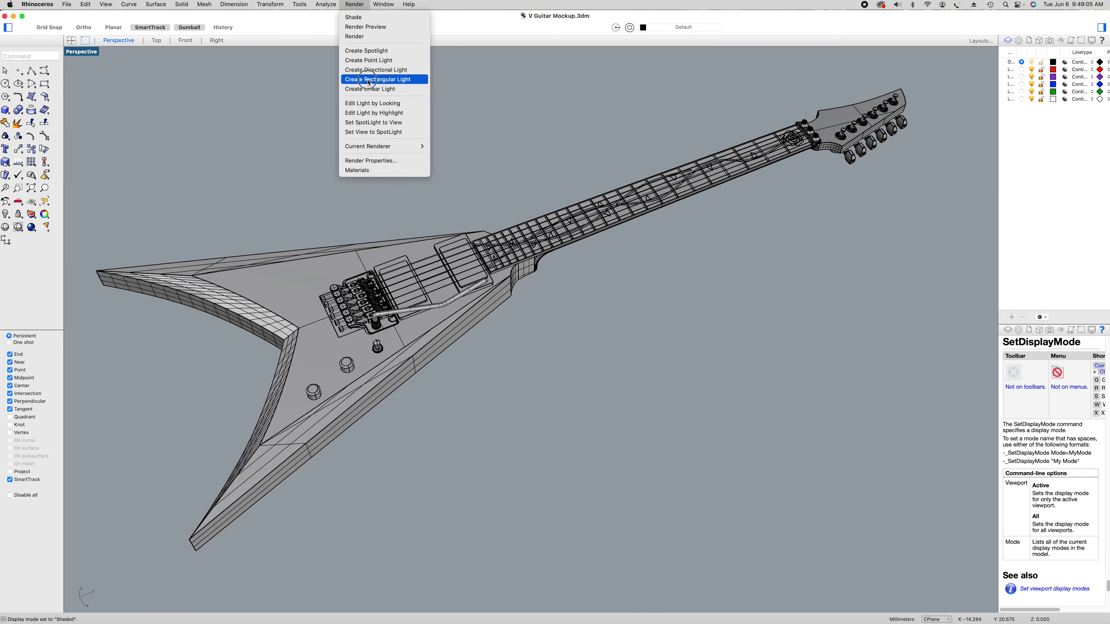
pyautogui.click(376, 171)
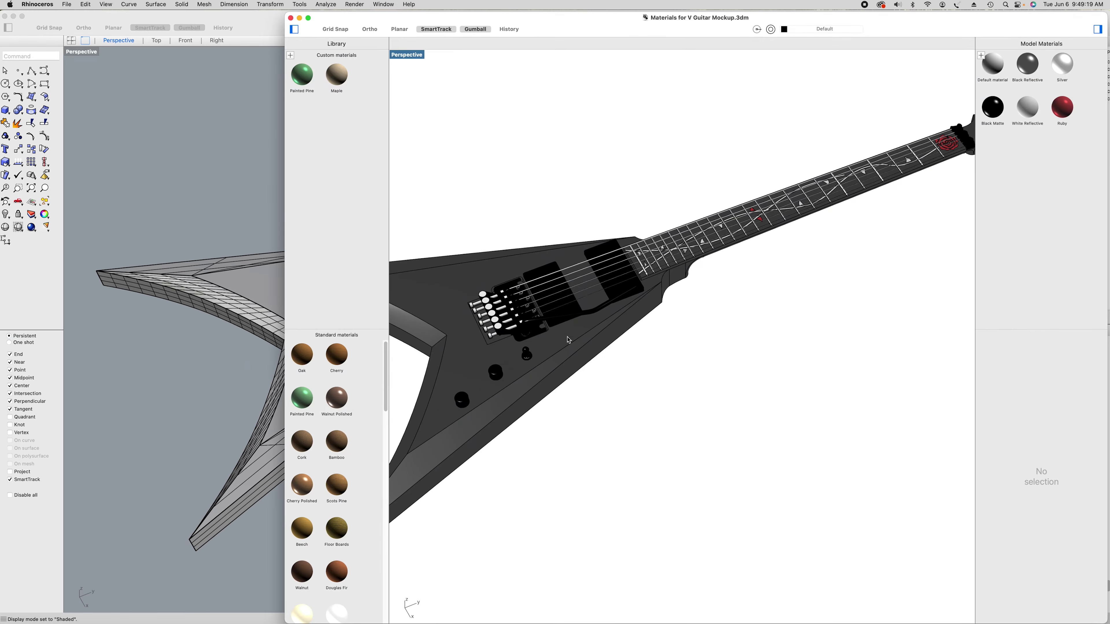
pyautogui.hscroll(3, 688, 377)
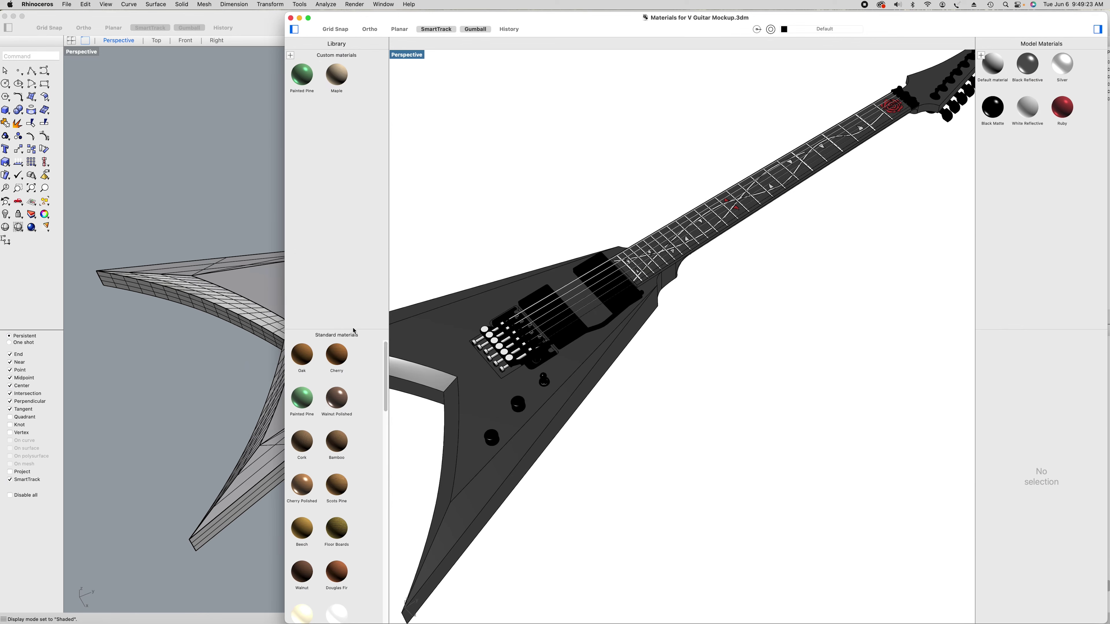
pyautogui.moveTo(353, 330); pyautogui.dragTo(499, 150)
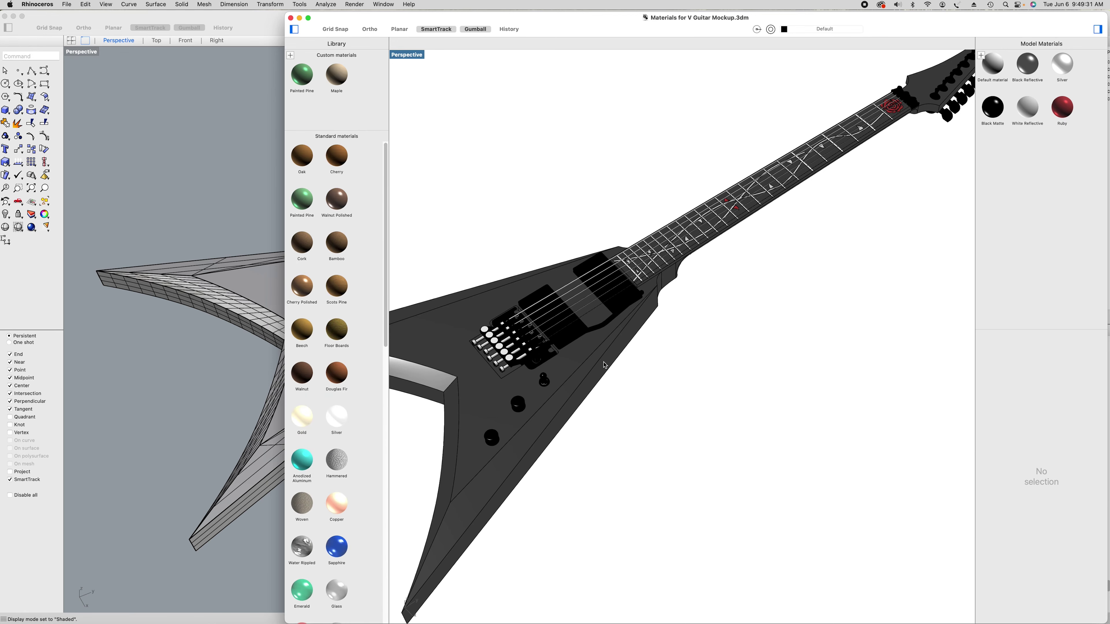
pyautogui.click(586, 357)
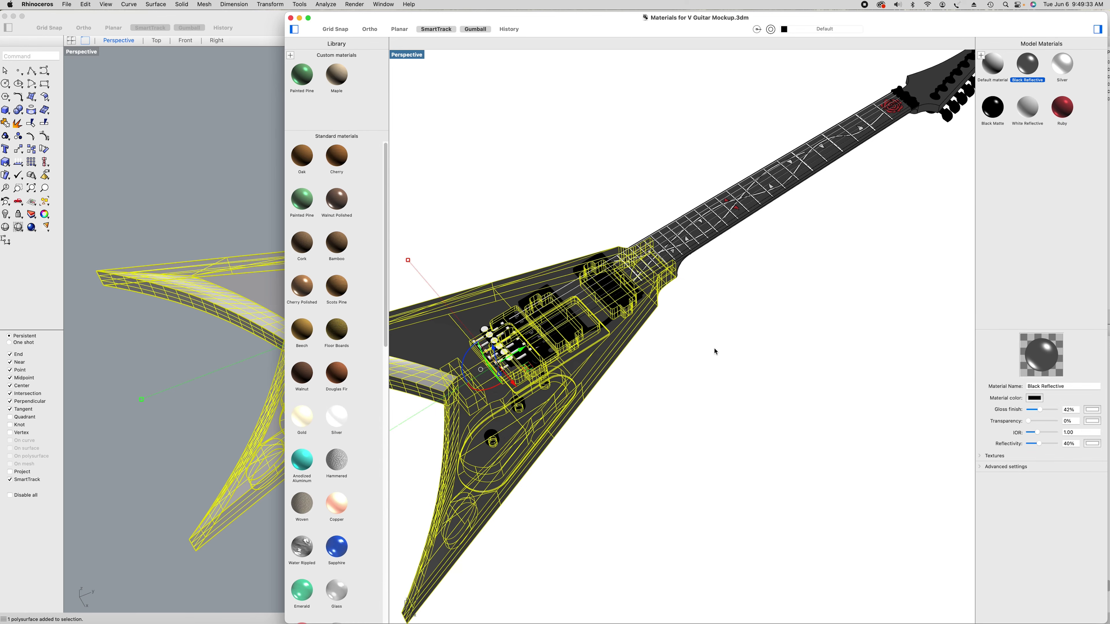
pyautogui.click(718, 334)
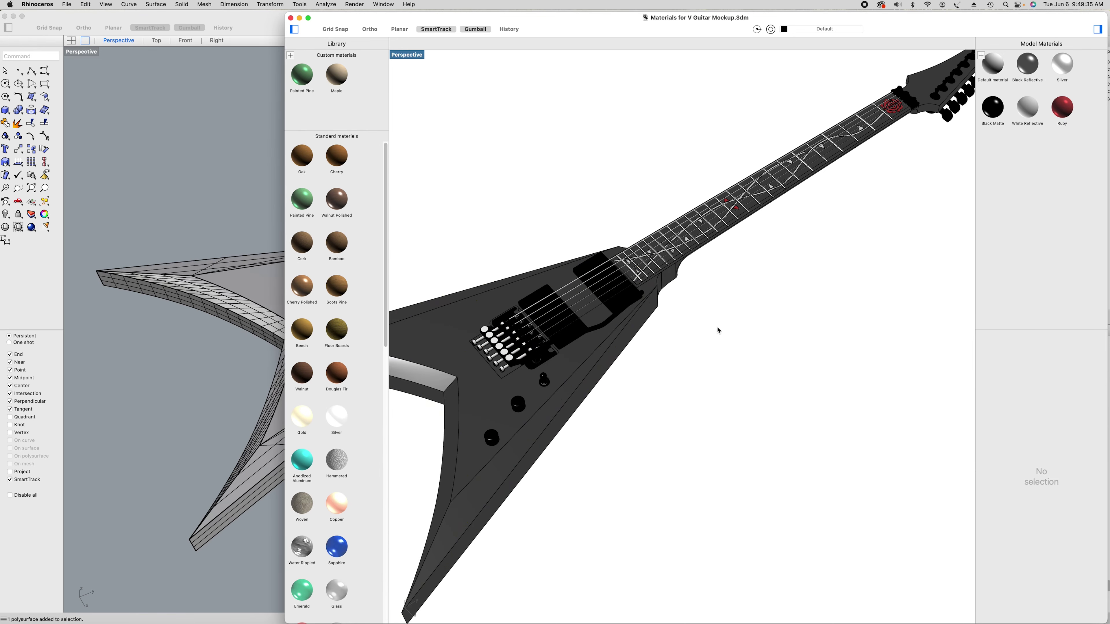
pyautogui.moveTo(718, 331)
pyautogui.mouseDown(button='right')
pyautogui.moveTo(718, 317)
pyautogui.moveTo(712, 345)
pyautogui.moveTo(714, 335)
pyautogui.mouseUp(button='right')
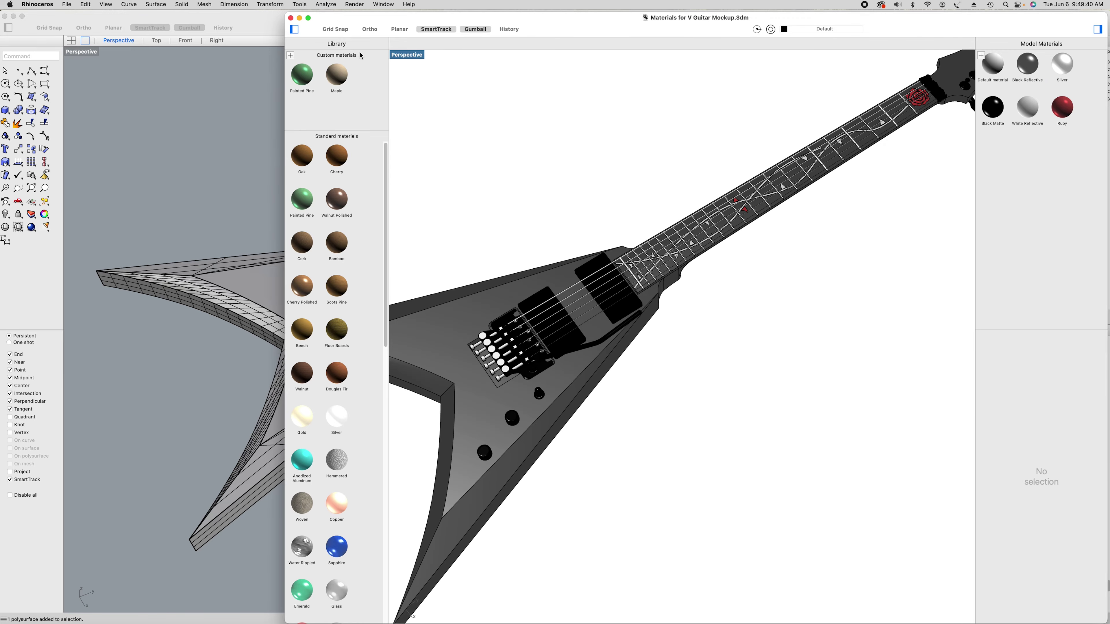
pyautogui.click(290, 18)
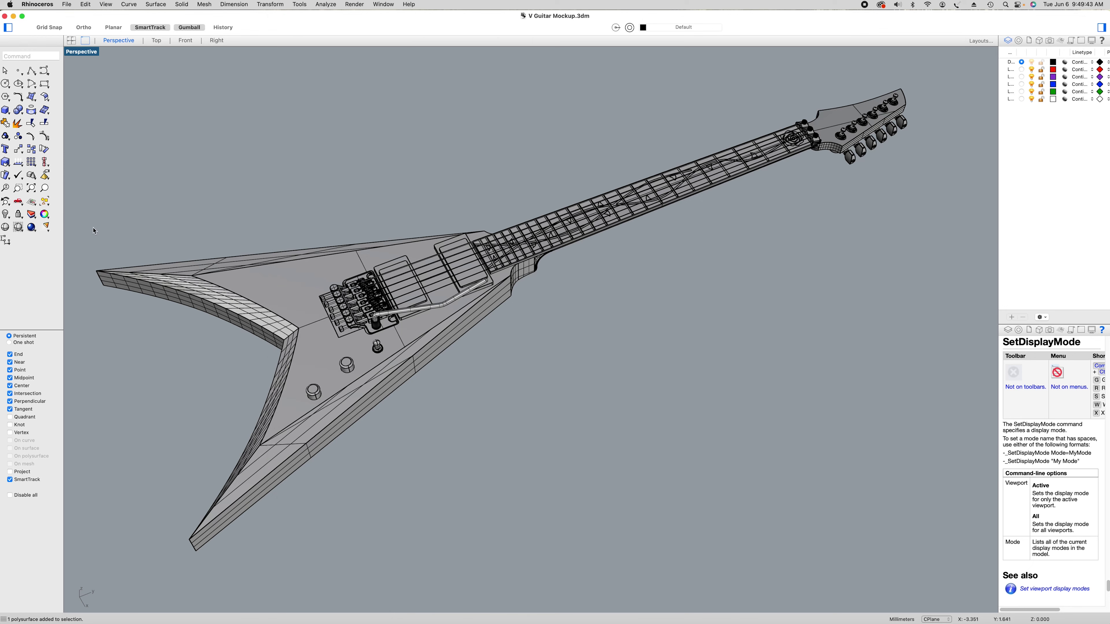
# - Set the Perspective viewport to Rendered display and orbit to inspect the black finish
pyautogui.moveTo(16, 231); pyautogui.dragTo(37, 253)
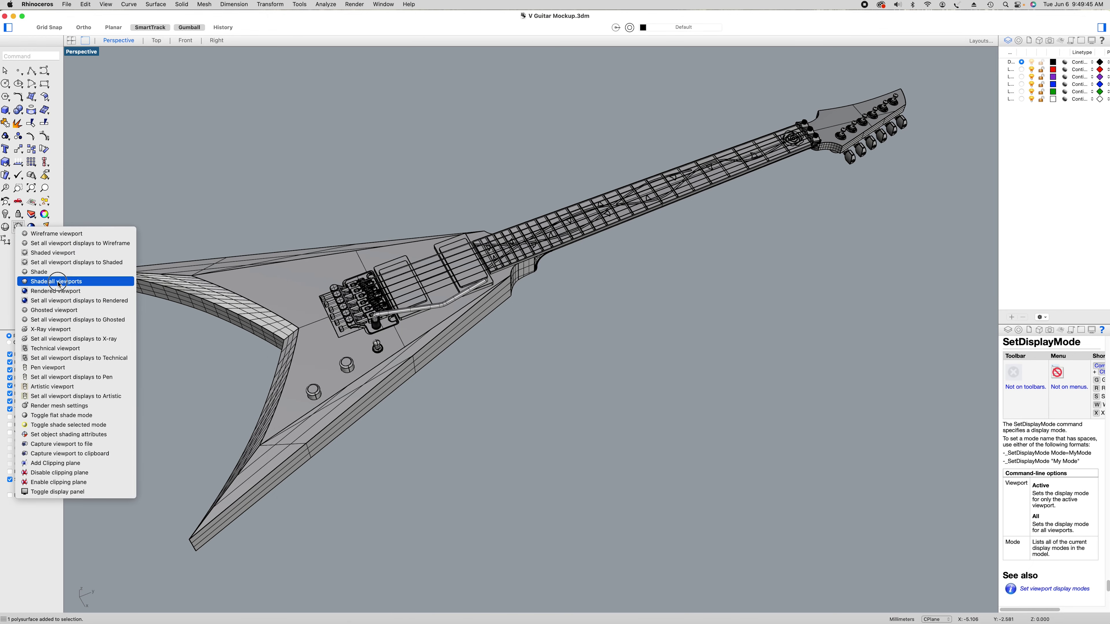
pyautogui.click(60, 291)
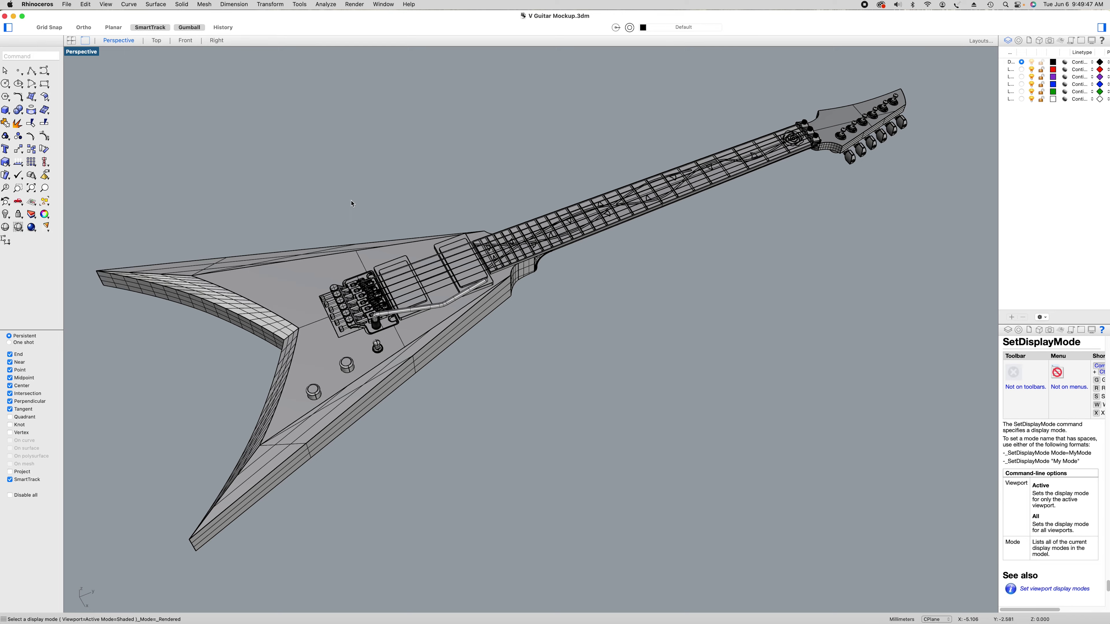
pyautogui.moveTo(429, 159)
pyautogui.mouseDown(button='right')
pyautogui.moveTo(421, 149)
pyautogui.moveTo(433, 166)
pyautogui.moveTo(437, 144)
pyautogui.moveTo(433, 174)
pyautogui.mouseUp(button='right')
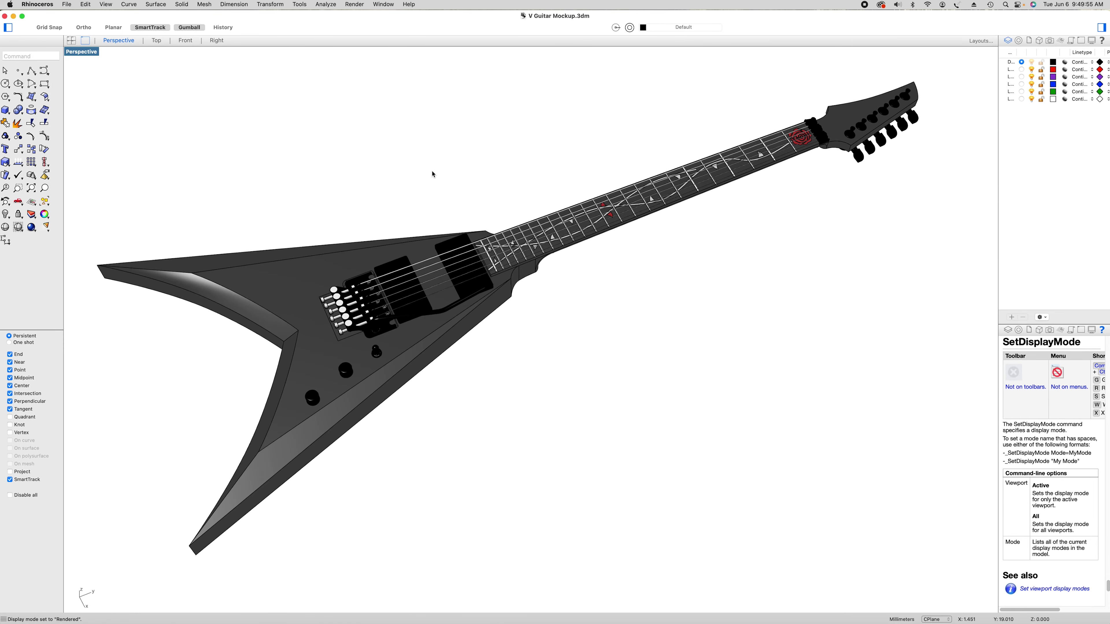
pyautogui.click(355, 4)
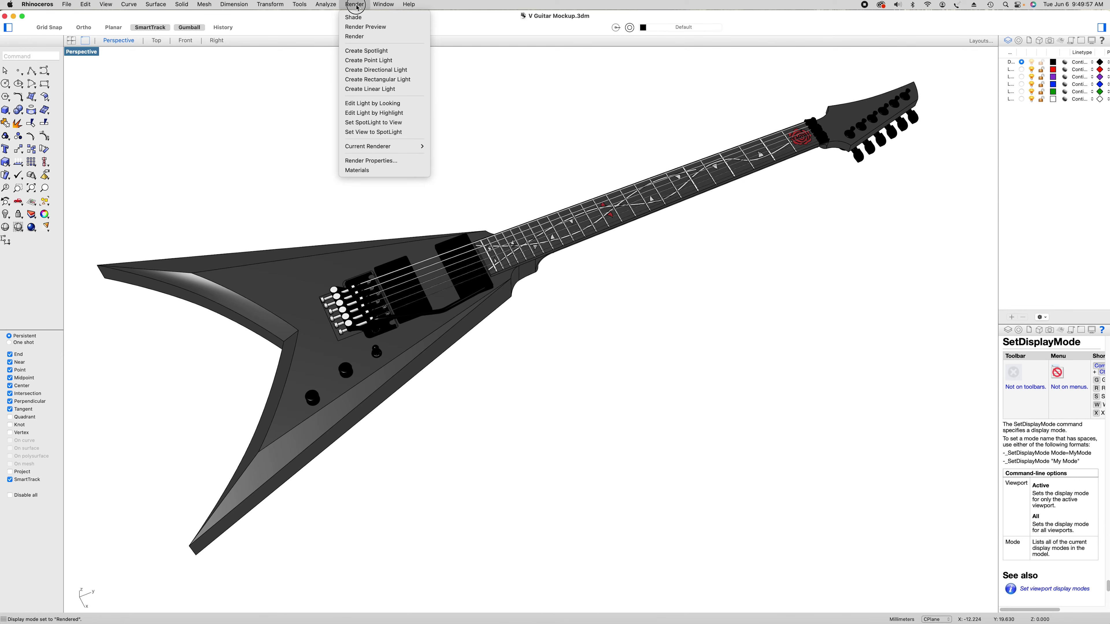
pyautogui.click(357, 37)
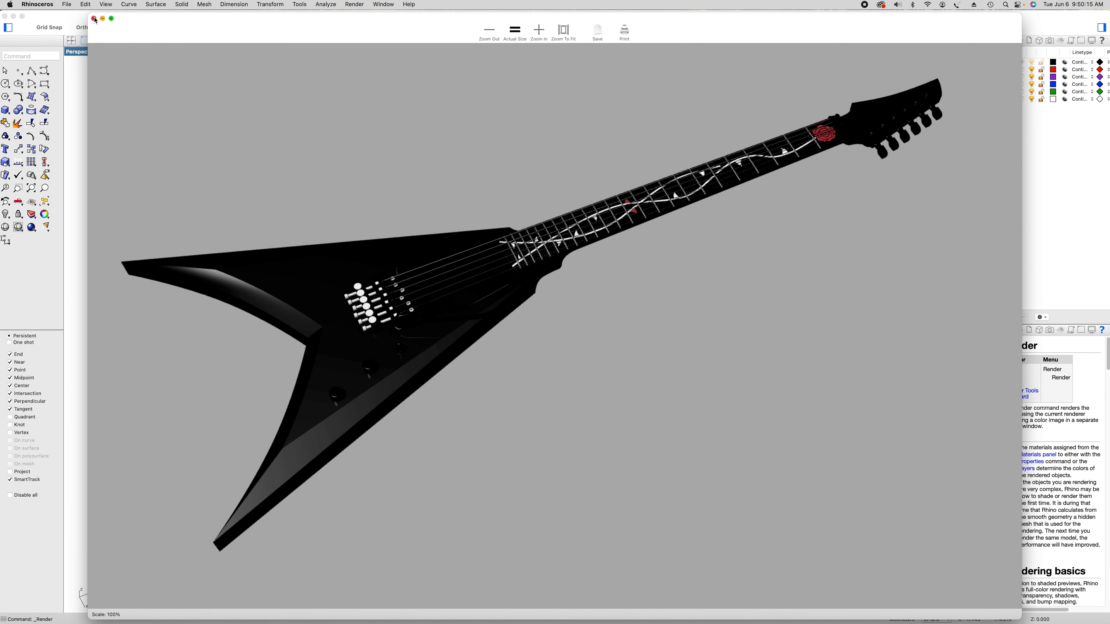
pyautogui.click(94, 19)
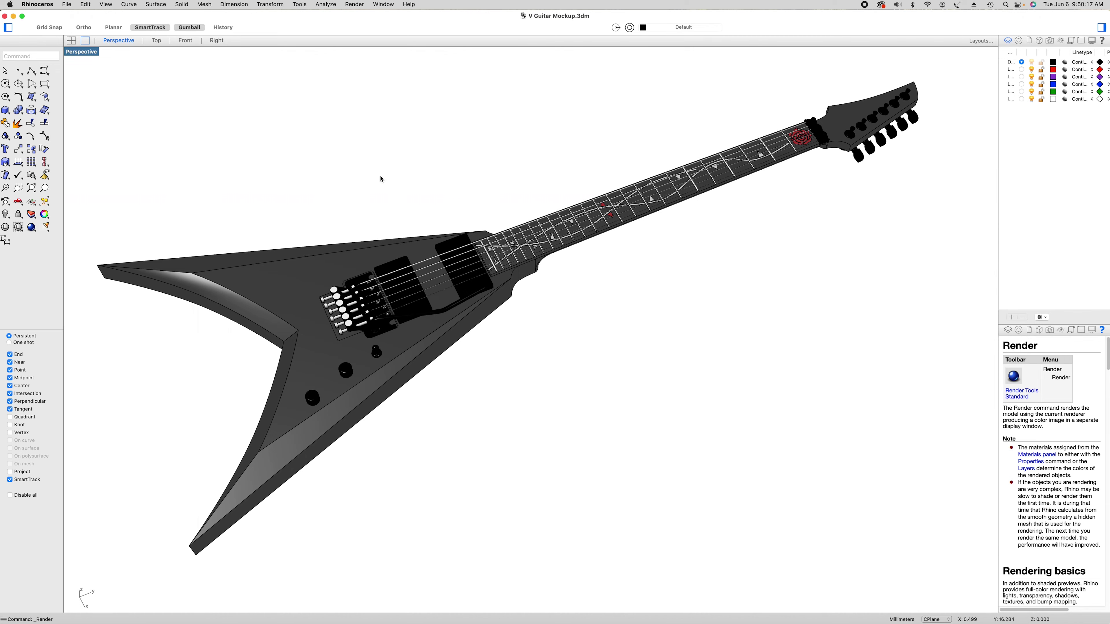
pyautogui.moveTo(623, 310)
pyautogui.mouseDown(button='right')
pyautogui.moveTo(597, 322)
pyautogui.moveTo(622, 290)
pyautogui.moveTo(628, 310)
pyautogui.mouseUp(button='right')
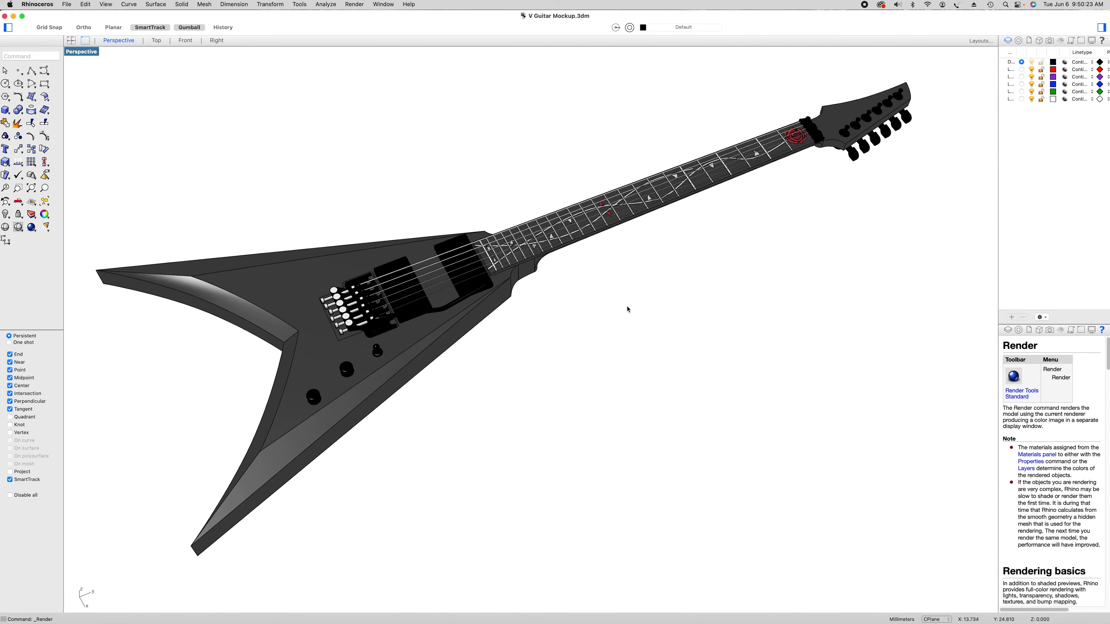